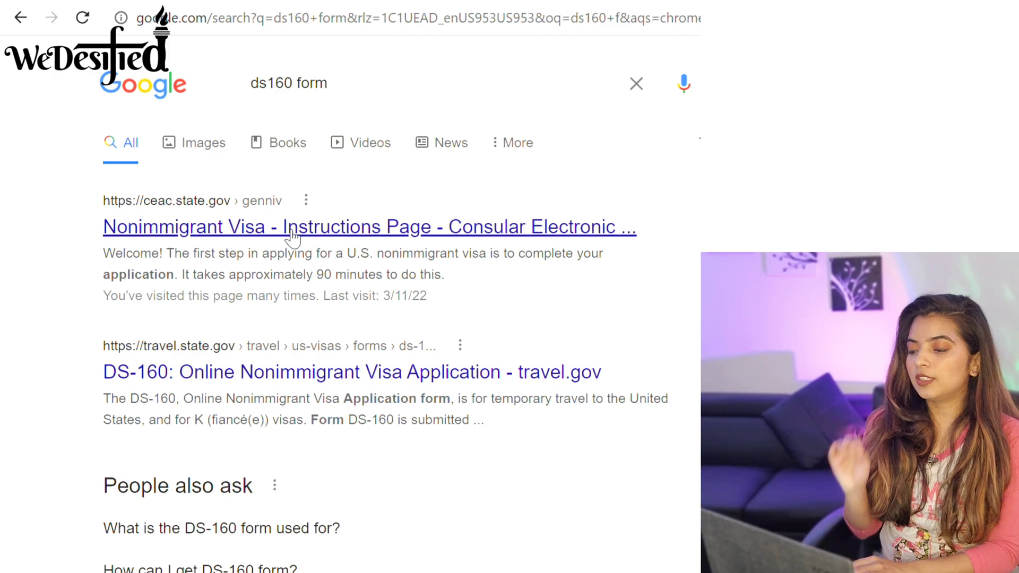
Open the CEAC site and choose INDIA, MUMBAI as the application location.
{"action": "left_click", "coordinate": [292, 233]}
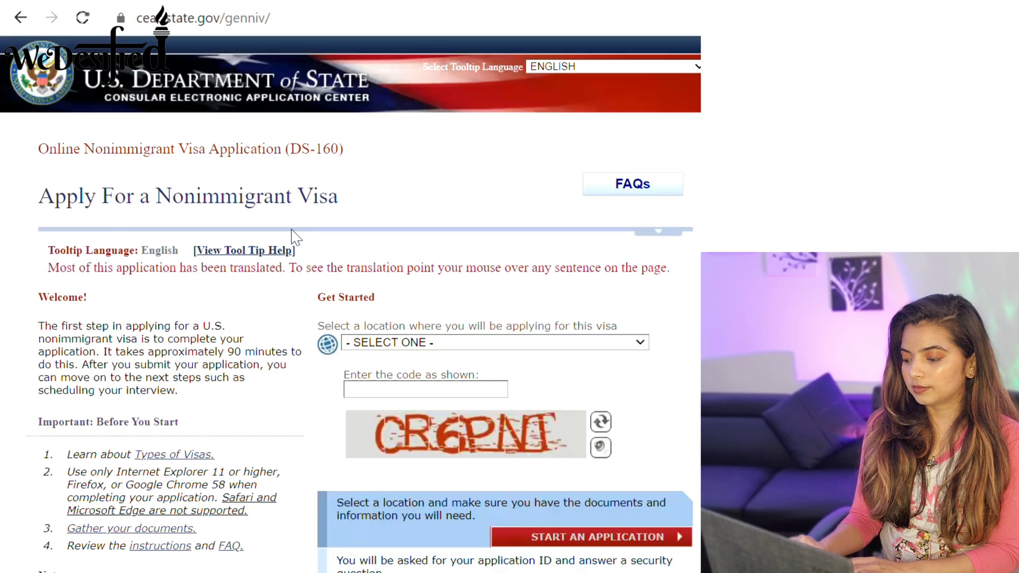
{"action": "scroll", "coordinate": [361, 303], "scroll_direction": "down", "scroll_amount": 3}
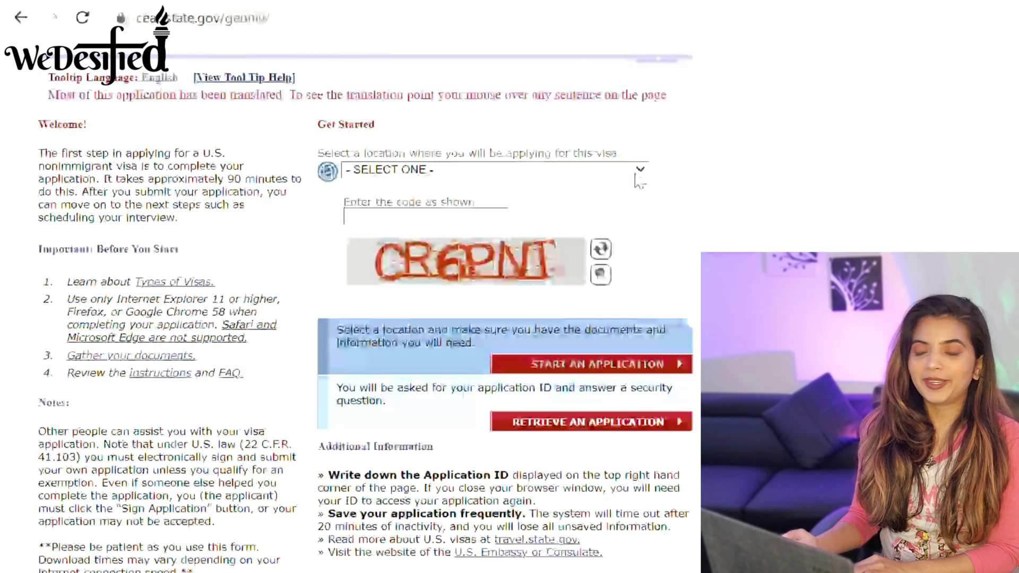
{"action": "left_click", "coordinate": [639, 171]}
{"action": "left_click_drag", "start_coordinate": [643, 217], "coordinate": [656, 321]}
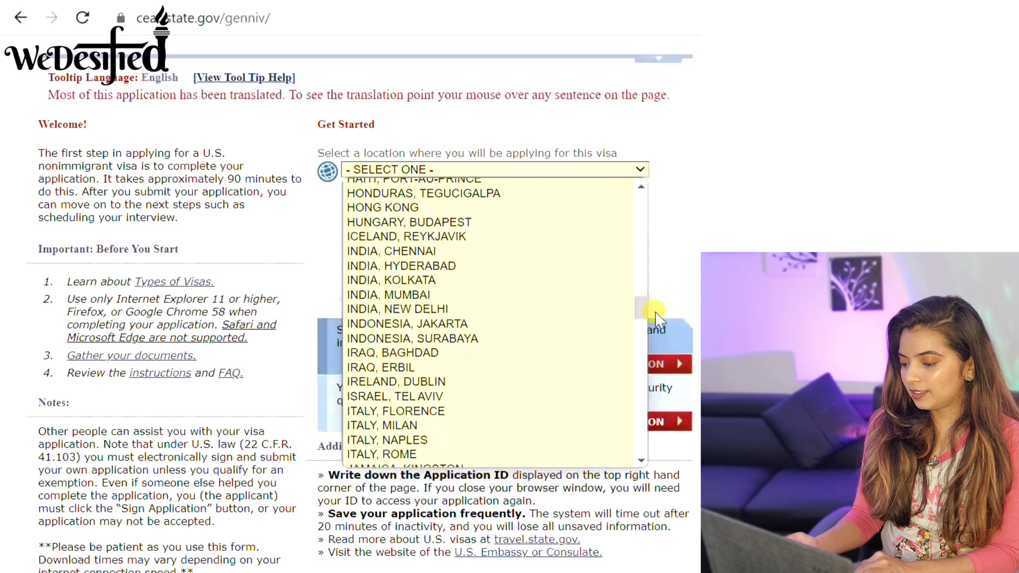
{"action": "left_click", "coordinate": [496, 295]}
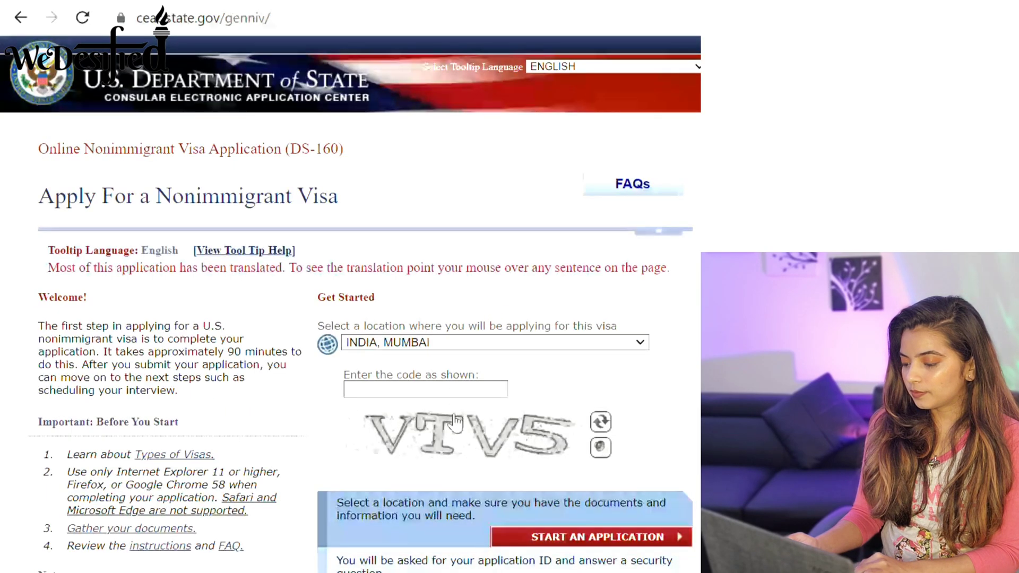
Enter the on-screen verification code and start a new application.
{"action": "scroll", "coordinate": [350, 318], "scroll_direction": "down", "scroll_amount": 3}
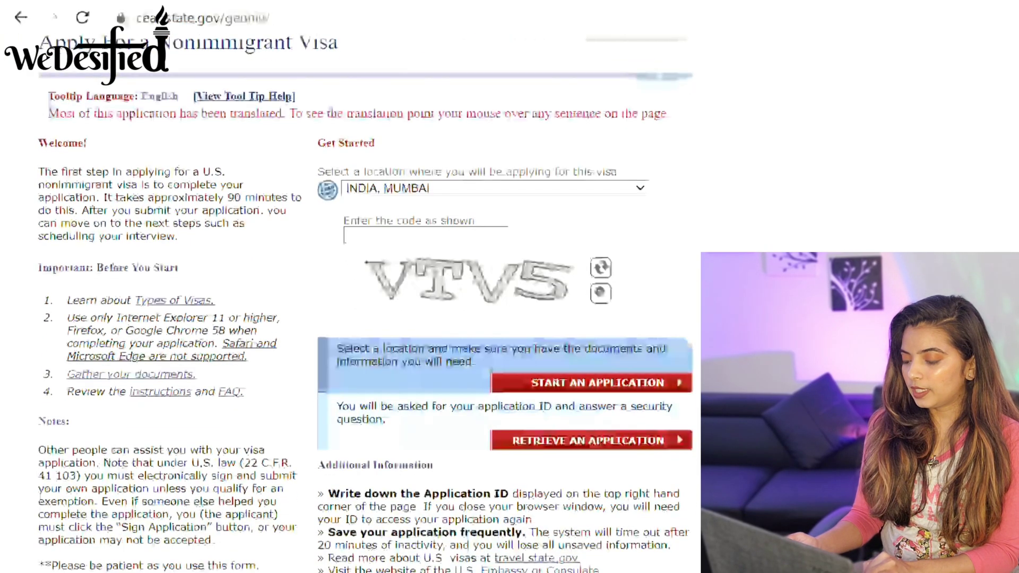
{"action": "left_click", "coordinate": [455, 233]}
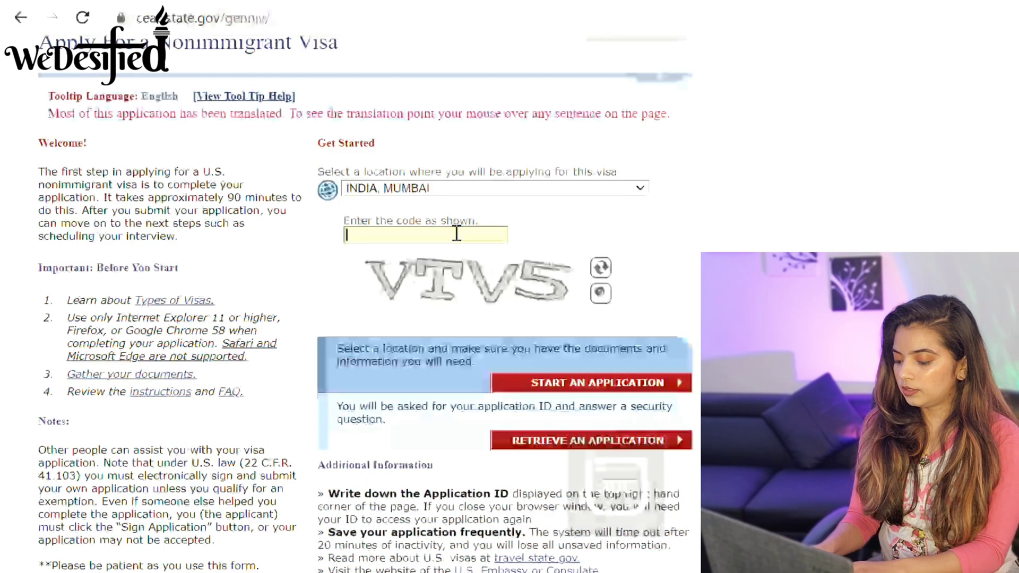
{"action": "type", "text": "VTV"}
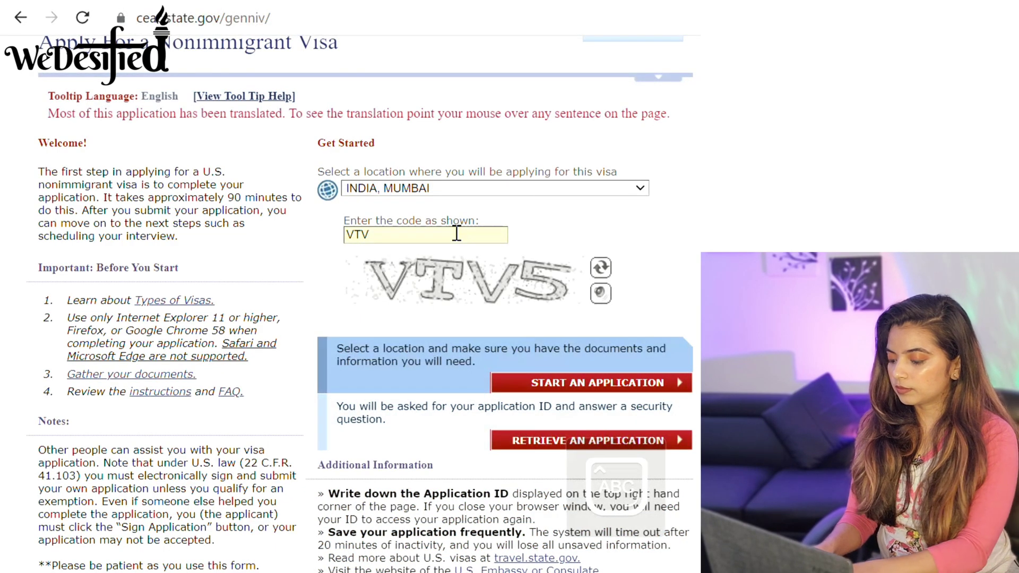
{"action": "type", "text": "5"}
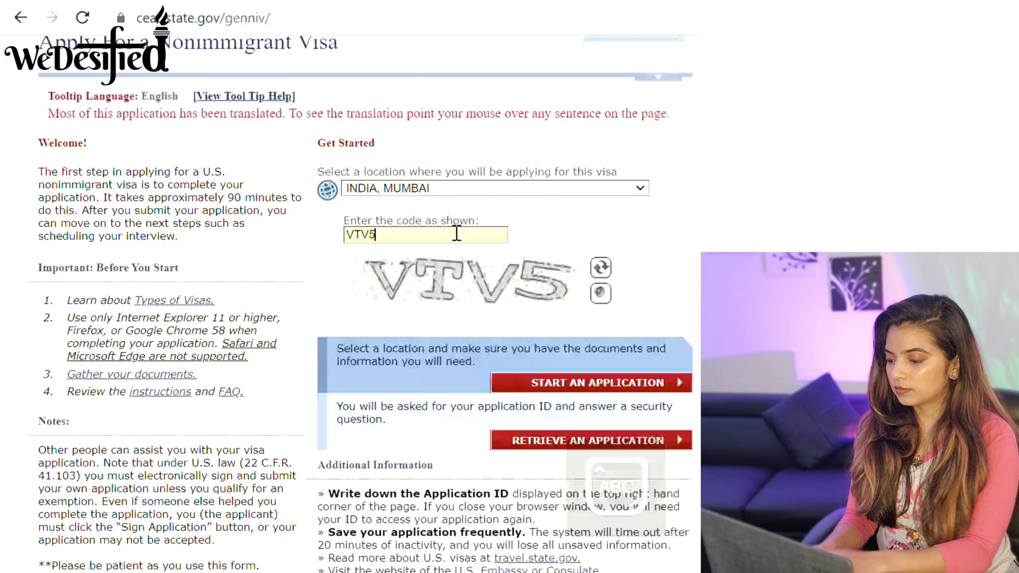
{"action": "left_click", "coordinate": [619, 383]}
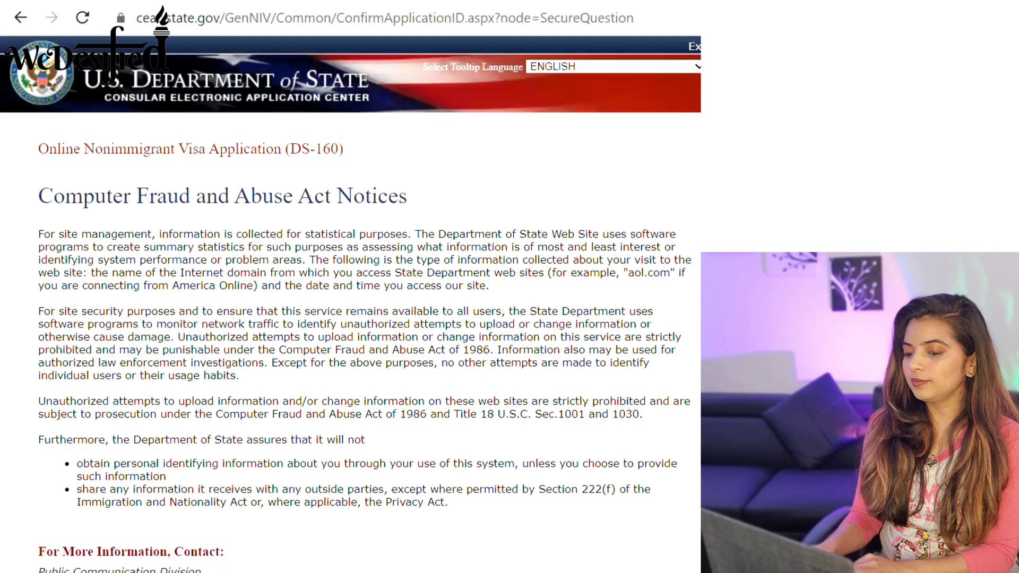
Agree to the Computer Fraud and Abuse Act notice.
{"action": "scroll", "coordinate": [619, 387], "scroll_direction": "down", "scroll_amount": 1}
{"action": "scroll", "coordinate": [350, 302], "scroll_direction": "down", "scroll_amount": 1}
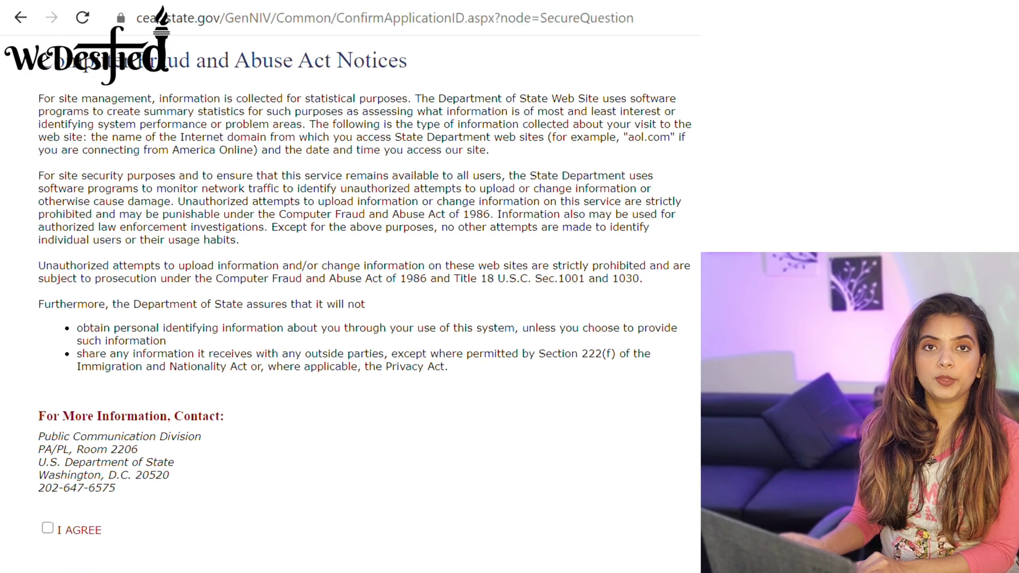
{"action": "scroll", "coordinate": [351, 302], "scroll_direction": "down", "scroll_amount": 2}
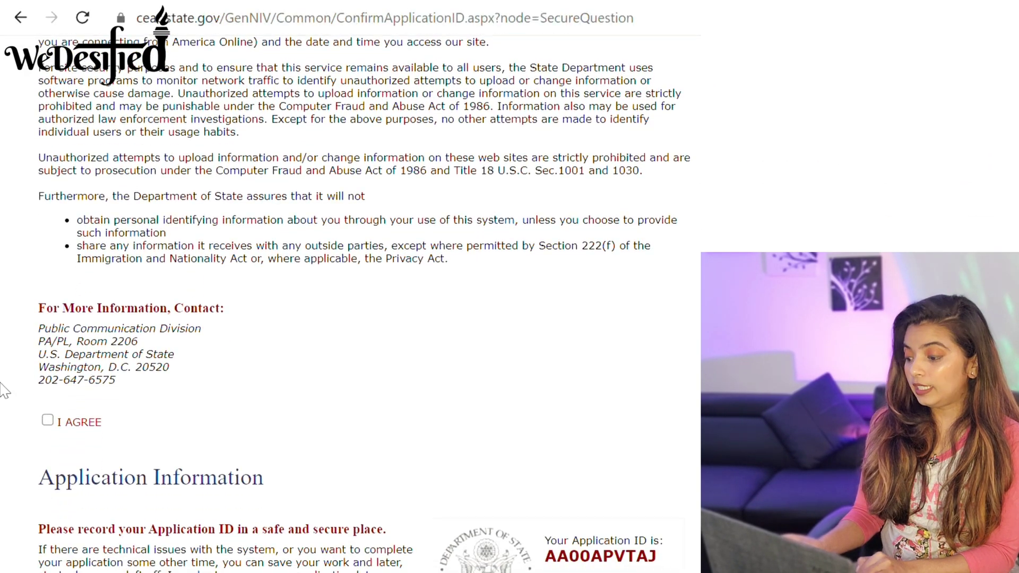
{"action": "left_click", "coordinate": [47, 422]}
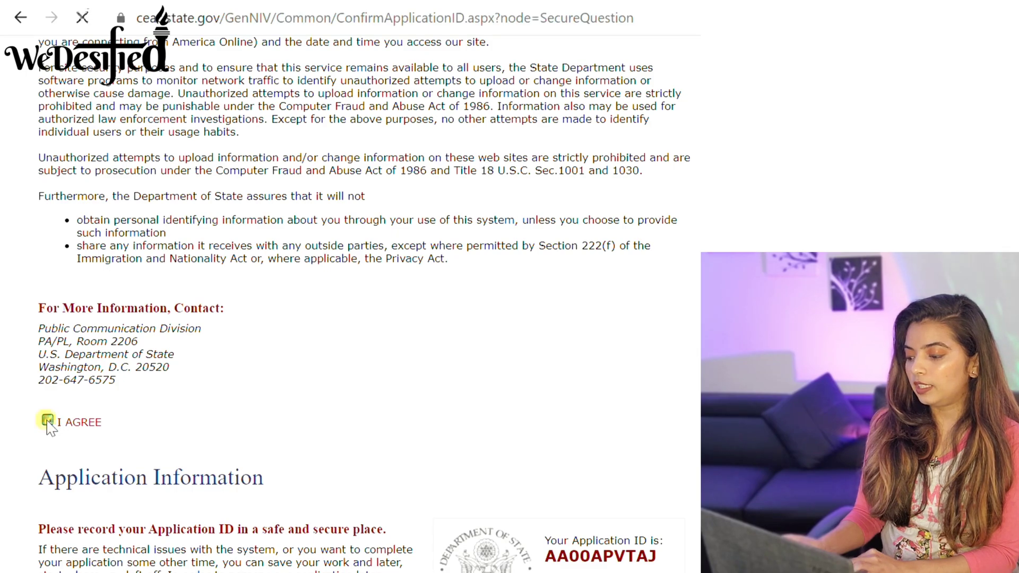
Keep the mother's-mother security question, enter a security answer, and continue to Personal Information 1.
{"action": "scroll", "coordinate": [350, 302], "scroll_direction": "down", "scroll_amount": 13}
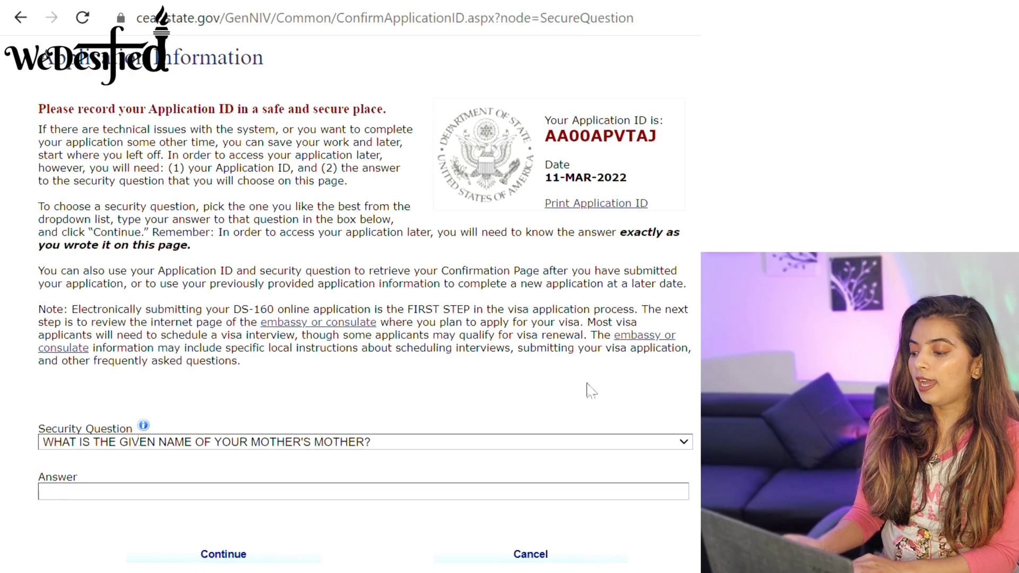
{"action": "scroll", "coordinate": [350, 302], "scroll_direction": "down", "scroll_amount": 1}
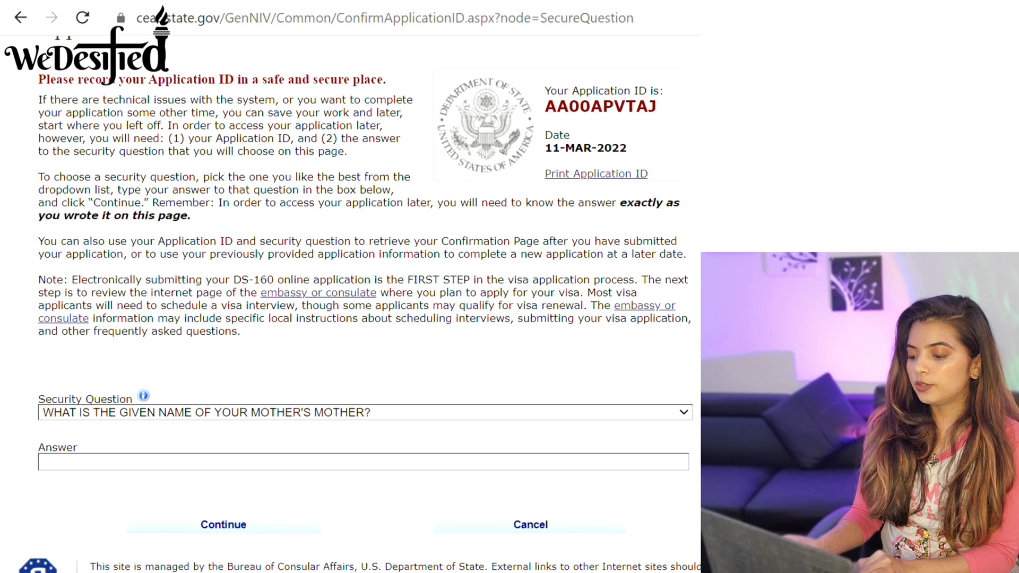
{"action": "left_click", "coordinate": [685, 414]}
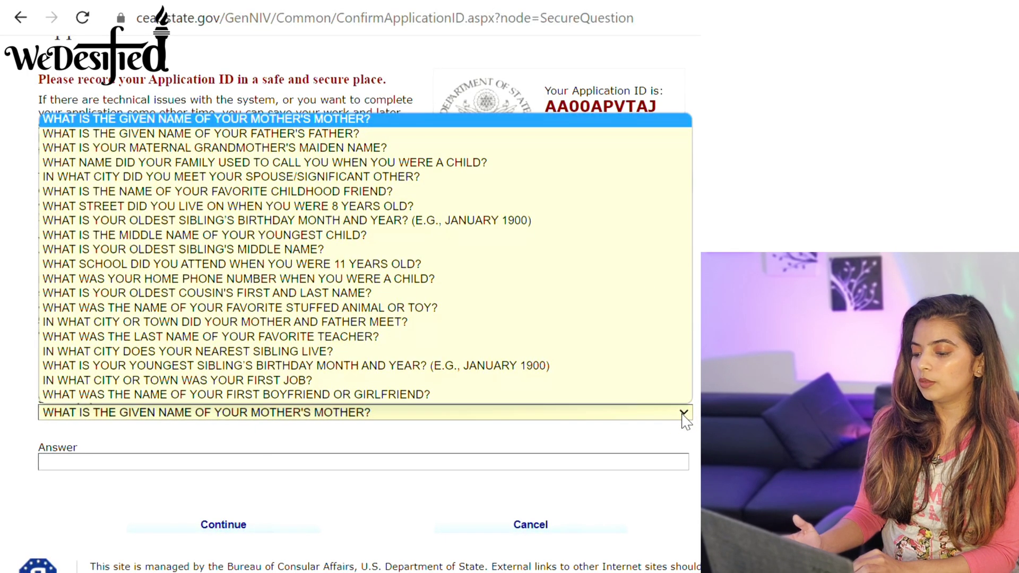
{"action": "left_click", "coordinate": [684, 414]}
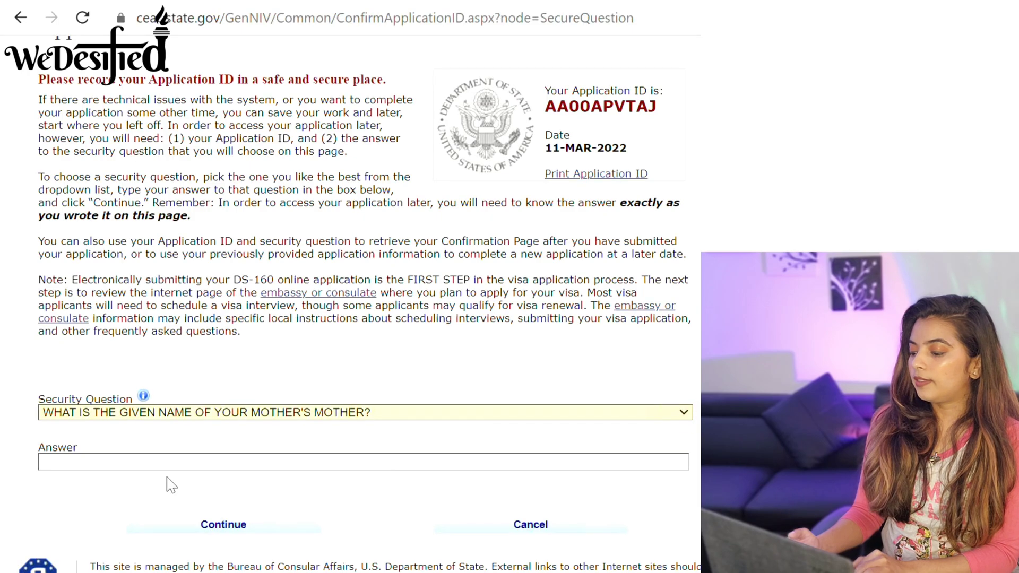
{"action": "left_click", "coordinate": [114, 465]}
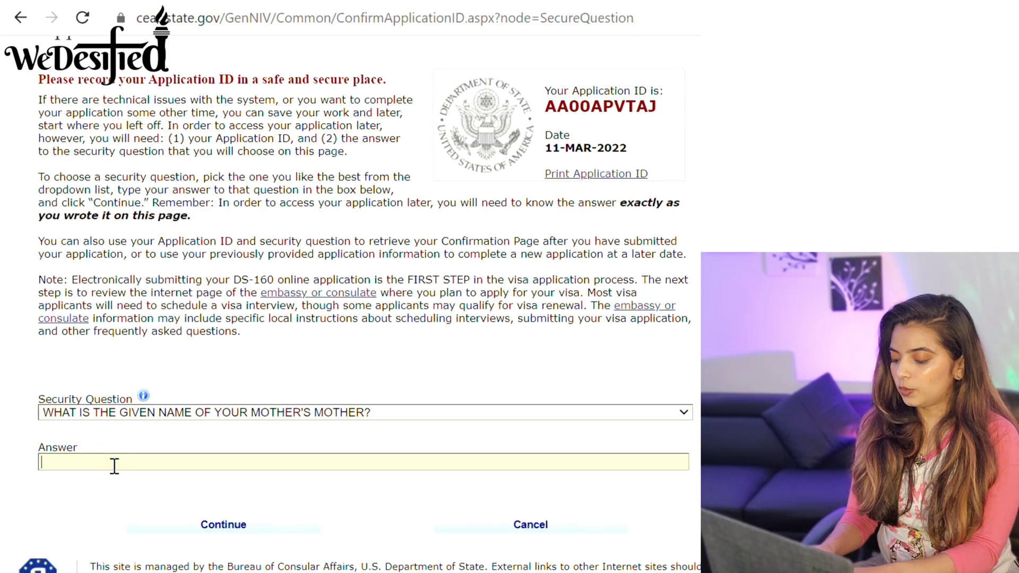
{"action": "type", "text": "XYZ"}
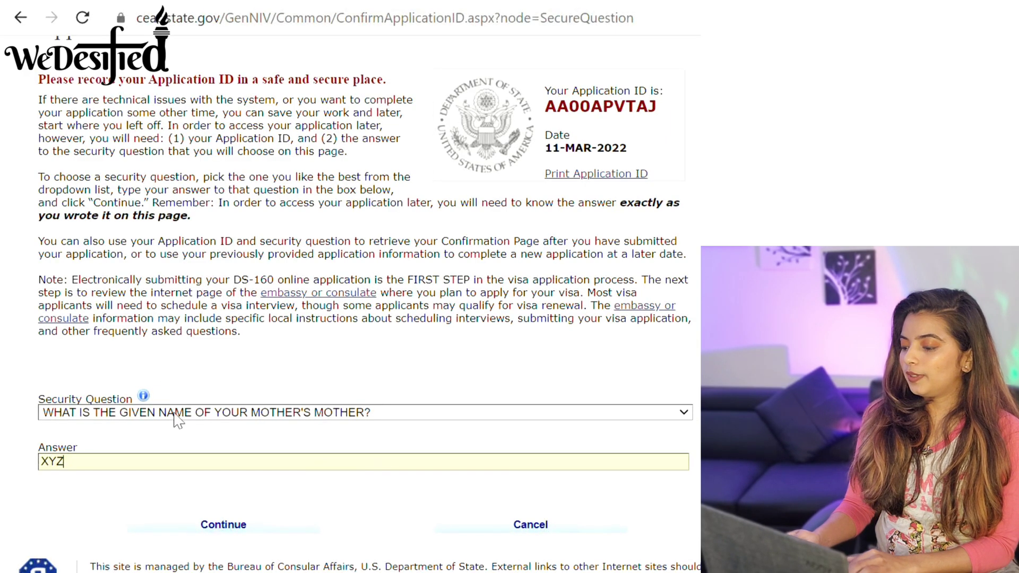
{"action": "left_click", "coordinate": [258, 535]}
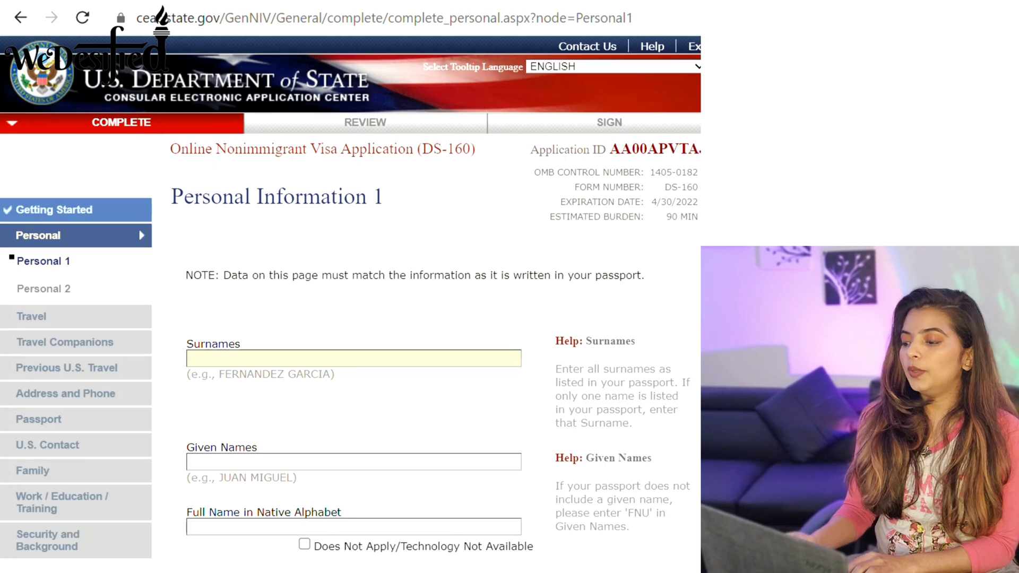
{"action": "scroll", "coordinate": [350, 296], "scroll_direction": "down", "scroll_amount": 4}
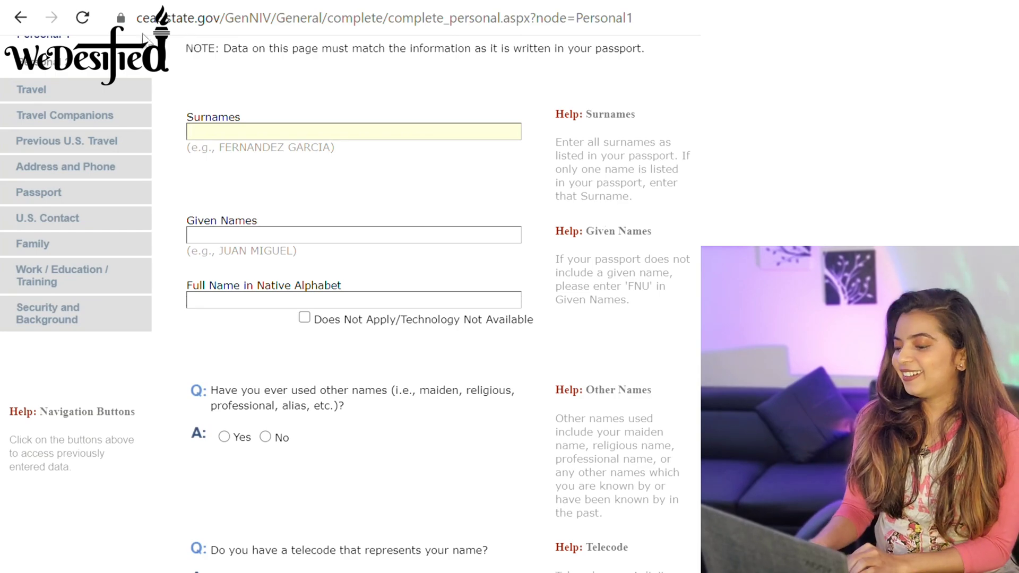
Enter the applicant's surname and mark the native-alphabet full name as Does Not Apply.
{"action": "type", "text": "BHATT"}
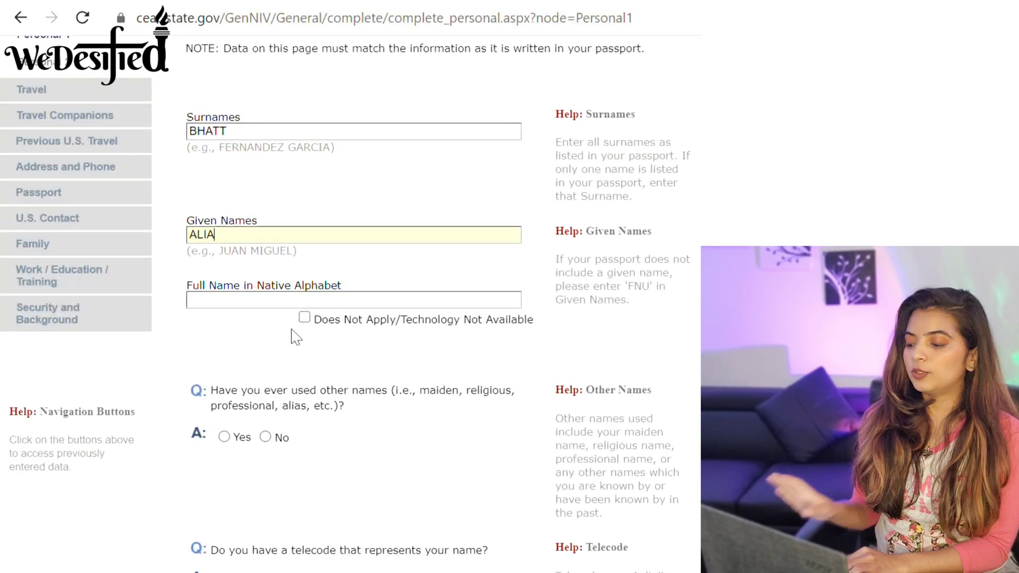
{"action": "left_click", "coordinate": [304, 319]}
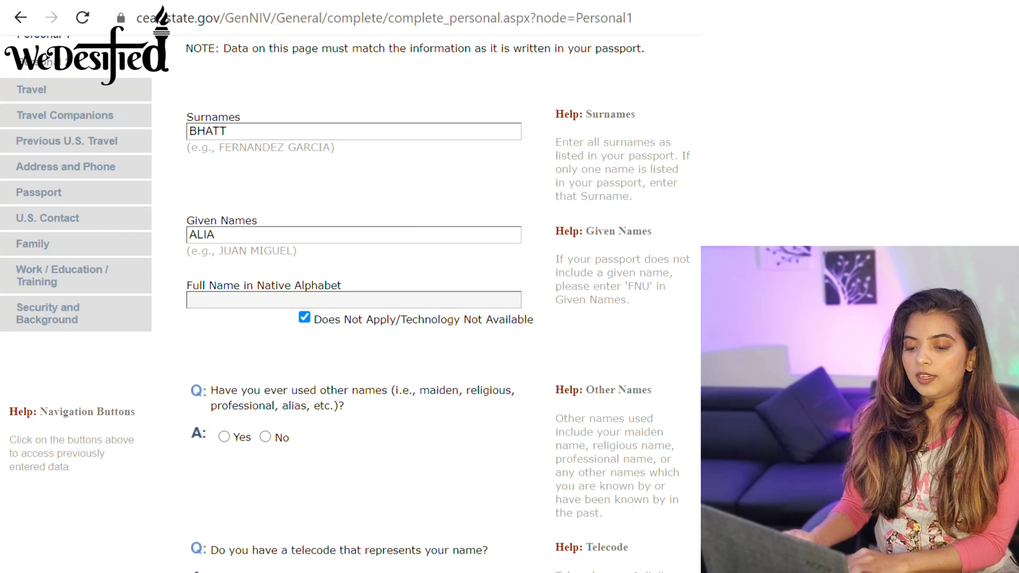
{"action": "scroll", "coordinate": [351, 303], "scroll_direction": "down", "scroll_amount": 6}
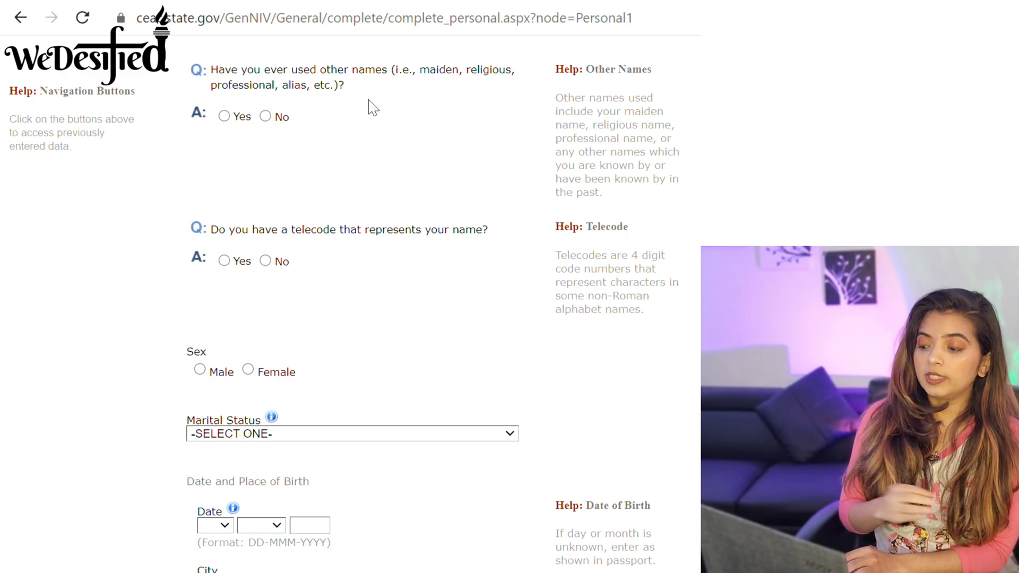
Answer No to other names used and set marital status to SINGLE.
{"action": "left_click", "coordinate": [265, 117]}
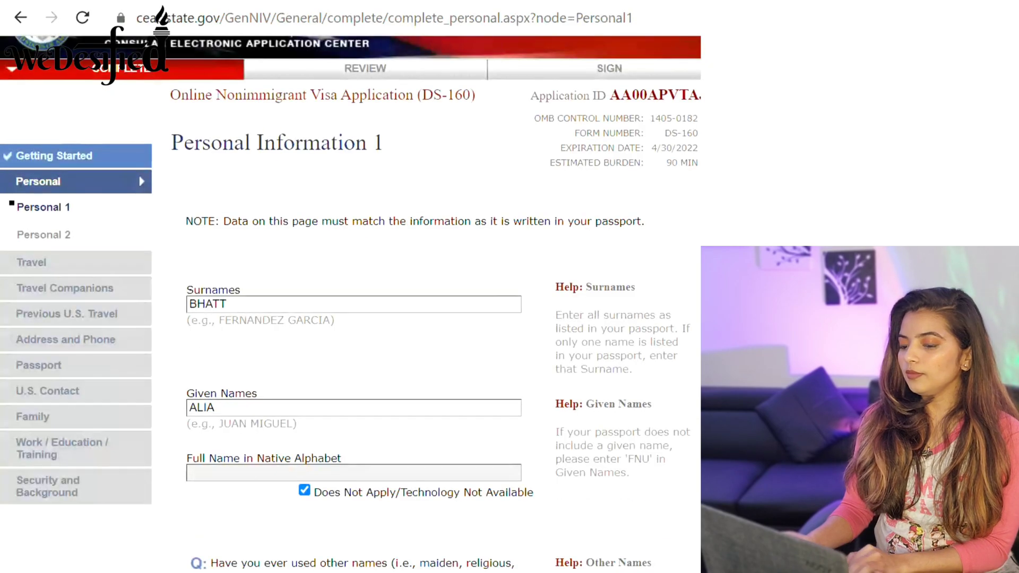
{"action": "scroll", "coordinate": [350, 286], "scroll_direction": "down", "scroll_amount": 10}
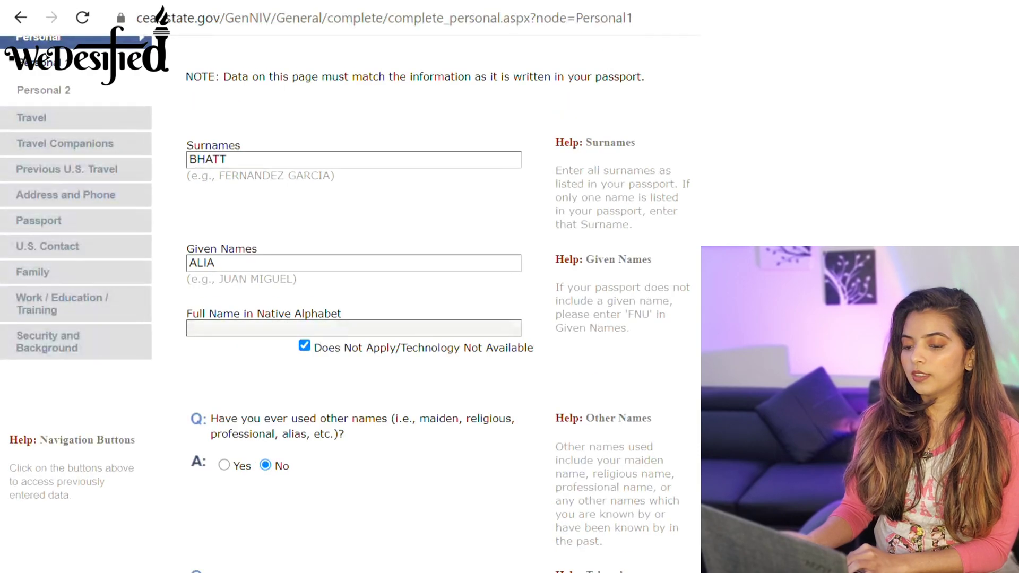
{"action": "scroll", "coordinate": [500, 145], "scroll_direction": "down", "scroll_amount": 7}
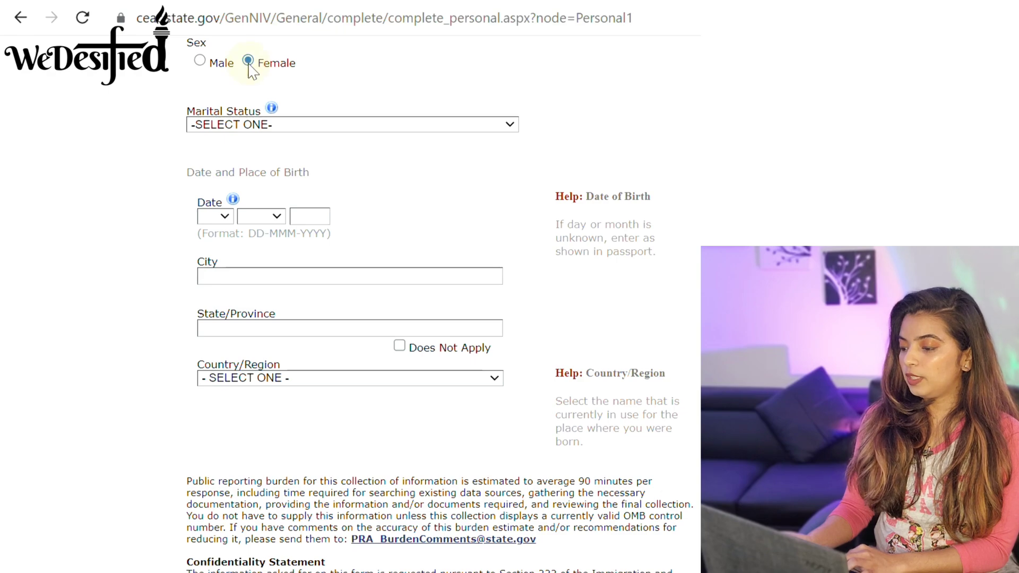
{"action": "left_click", "coordinate": [480, 126]}
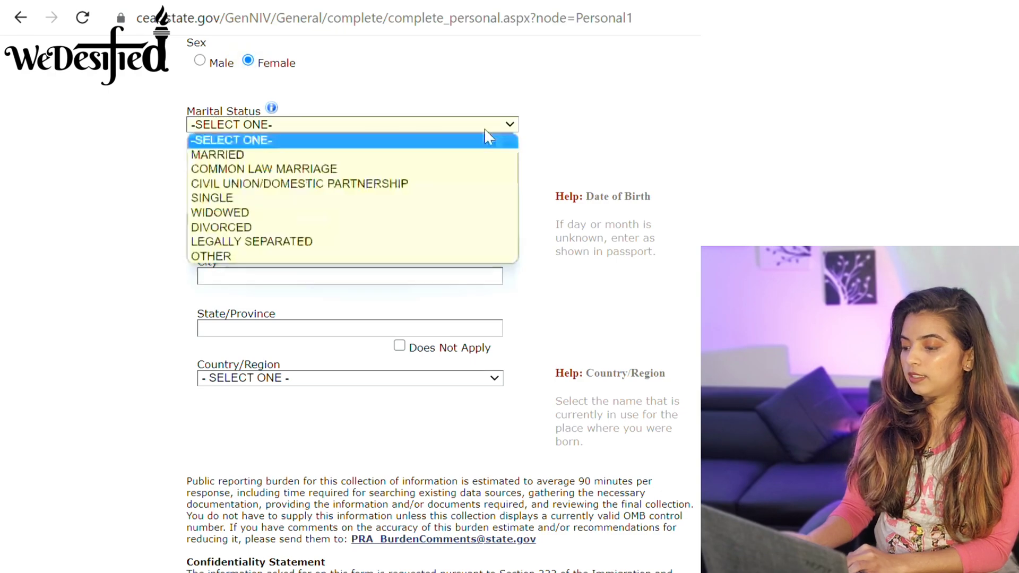
{"action": "left_click", "coordinate": [386, 204]}
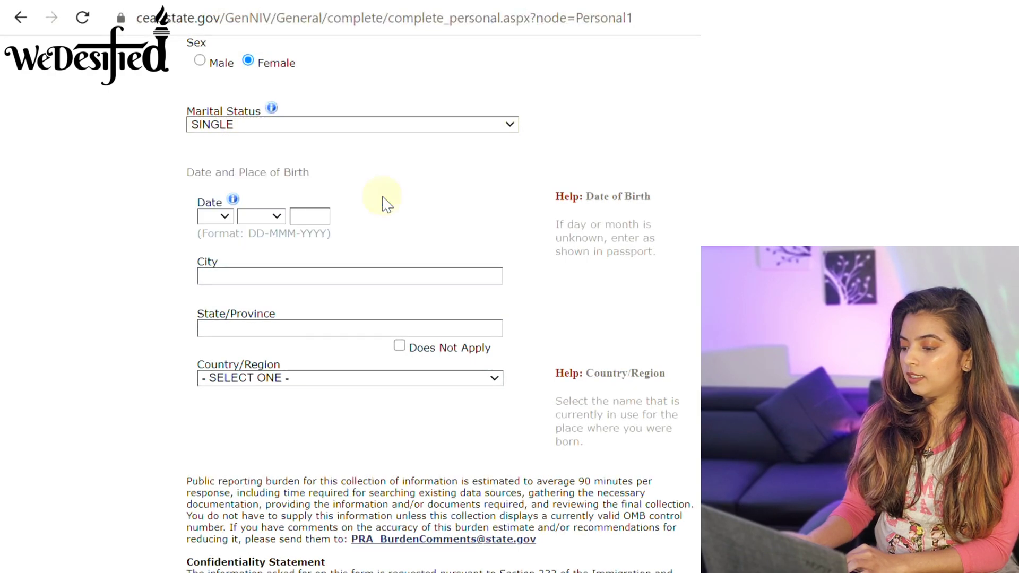
{"action": "left_click", "coordinate": [226, 218]}
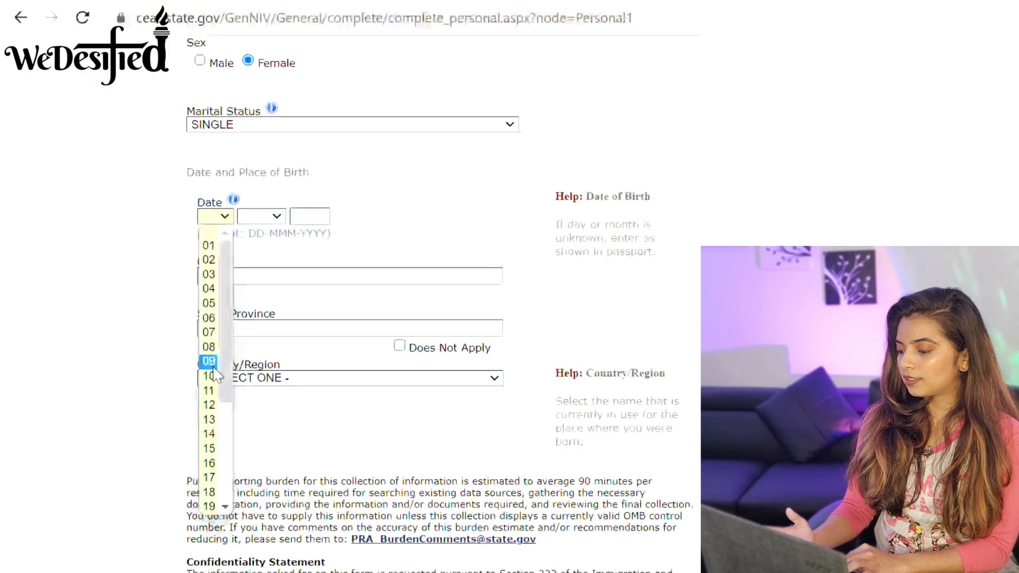
{"action": "left_click", "coordinate": [210, 391]}
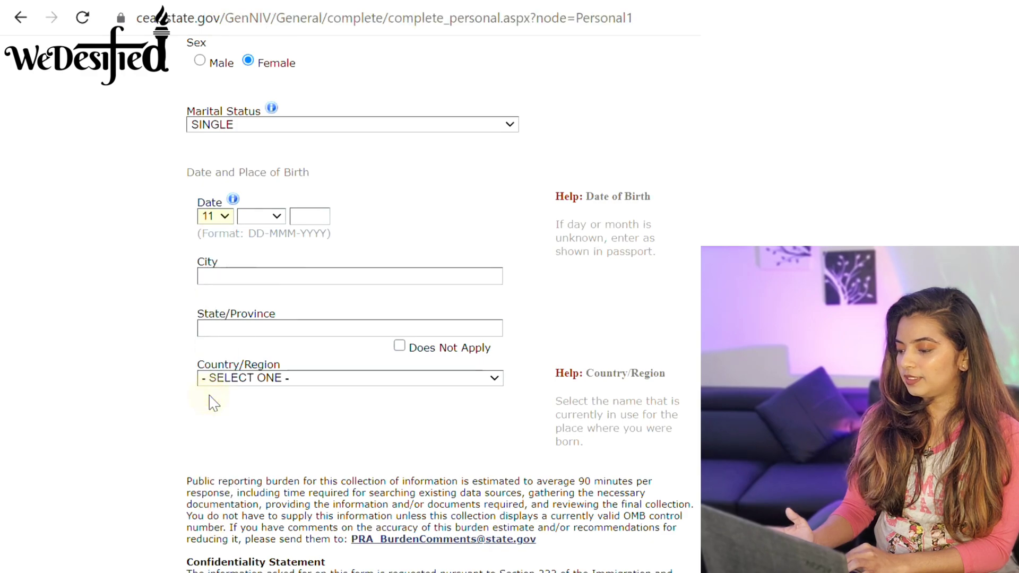
{"action": "left_click", "coordinate": [273, 217]}
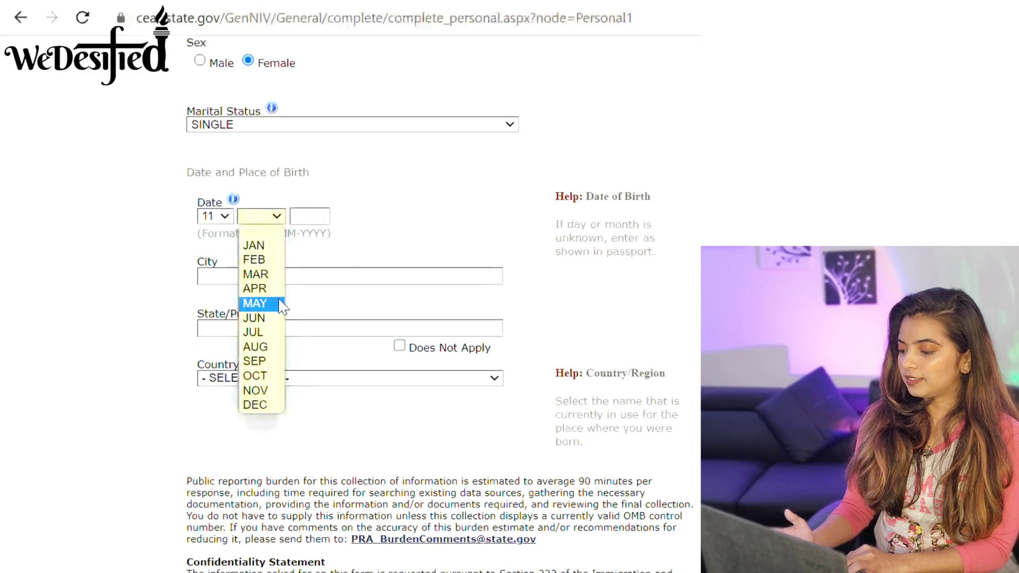
{"action": "left_click", "coordinate": [267, 274]}
{"action": "left_click", "coordinate": [321, 220]}
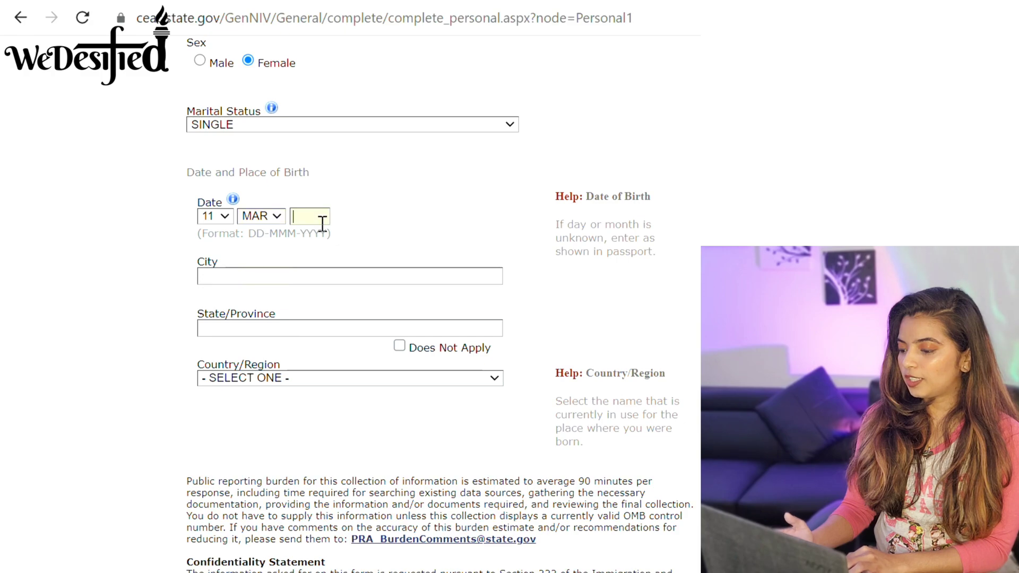
{"action": "type", "text": "1993"}
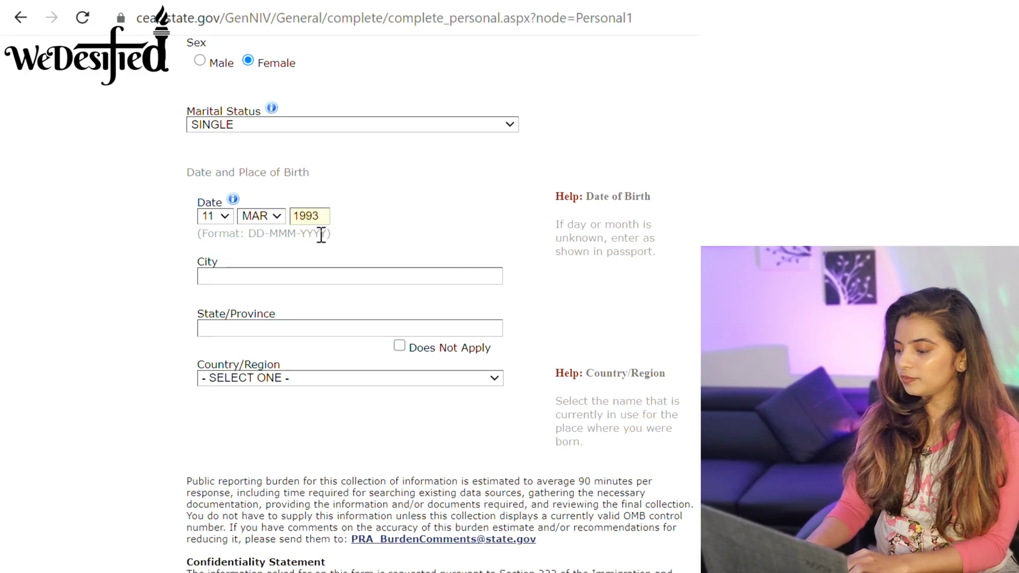
{"action": "type", "text": "MUMBAI"}
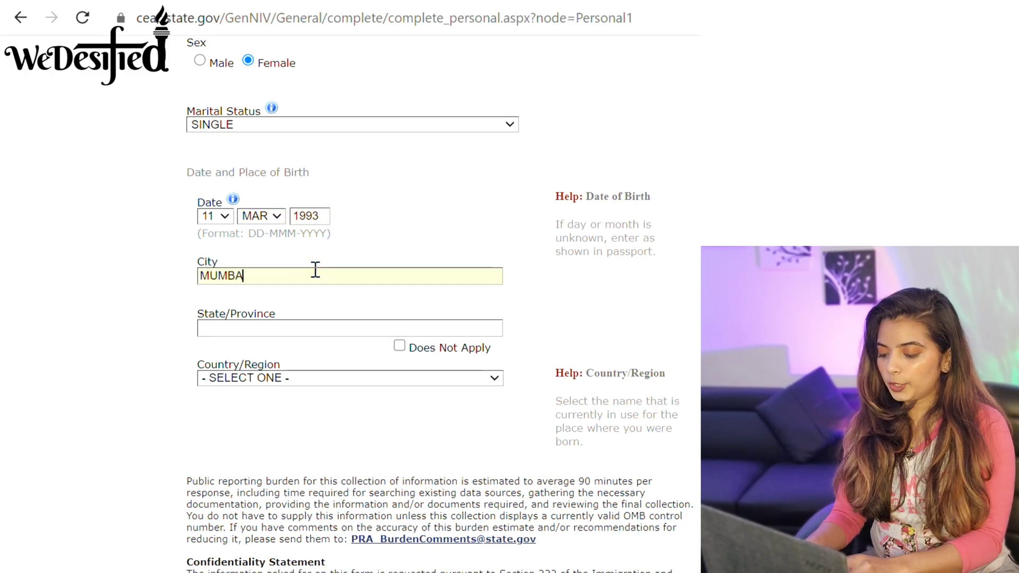
Enter MAHARASHTRA as birth state and INDIA as country of birth.
{"action": "left_click", "coordinate": [319, 326]}
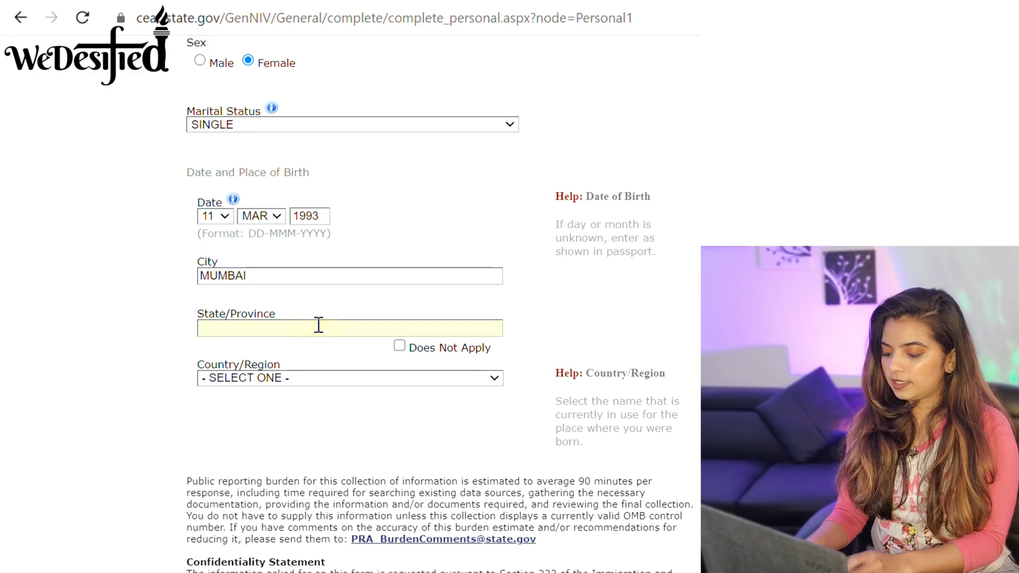
{"action": "type", "text": "MAHARASHTRA"}
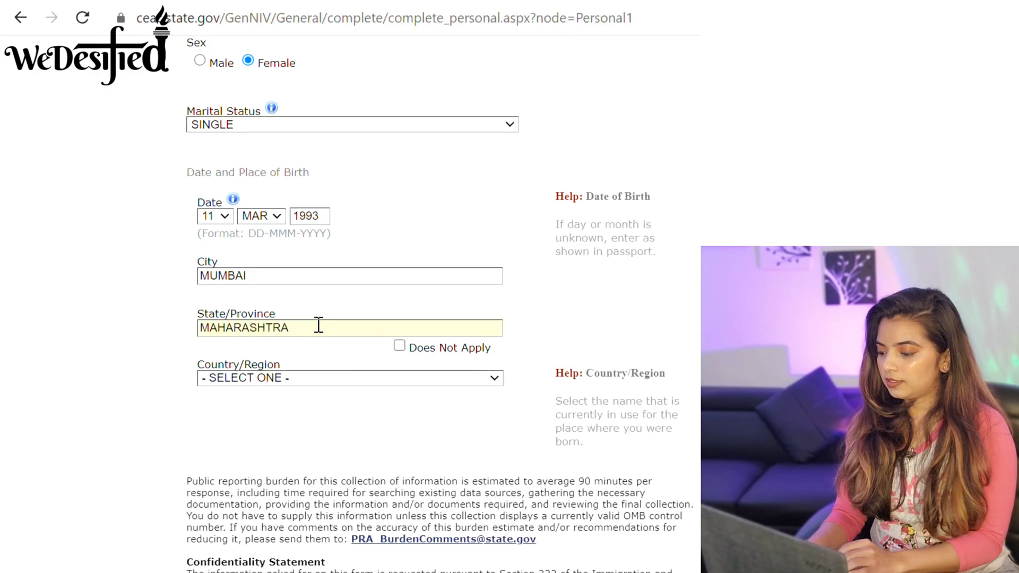
{"action": "left_click", "coordinate": [300, 380]}
{"action": "type", "text": "in"}
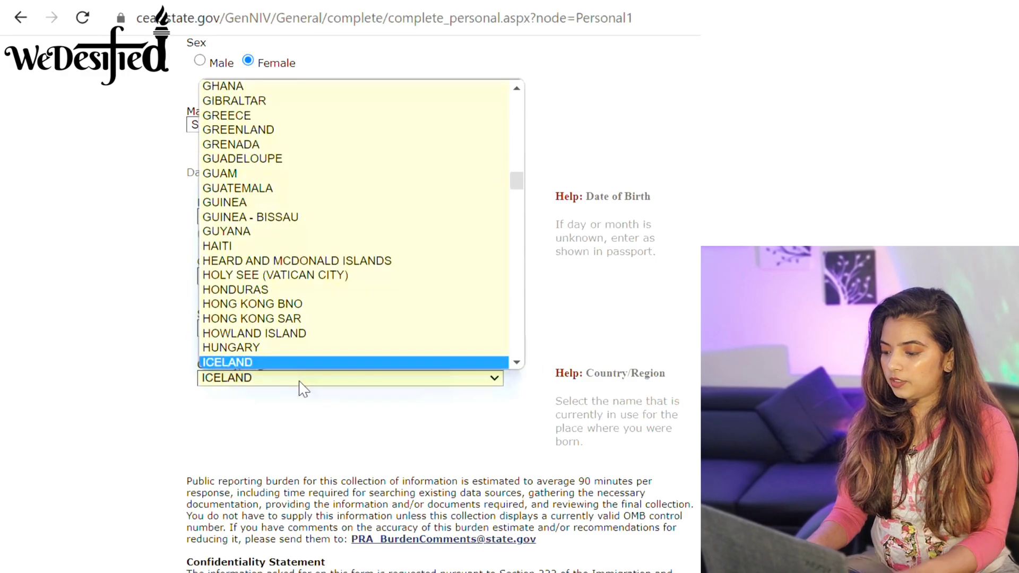
{"action": "key", "text": "Up"}
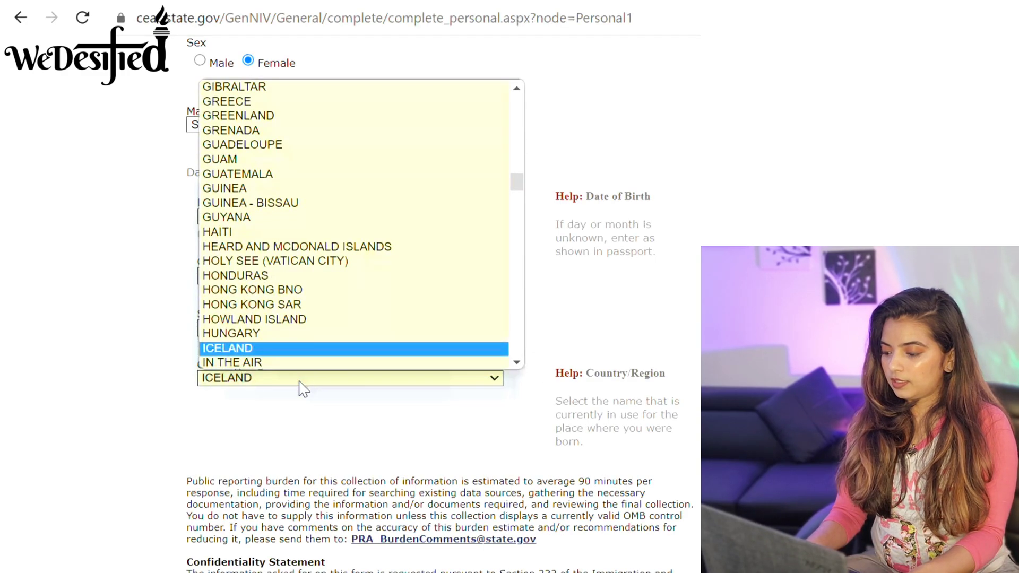
{"action": "key", "text": "Down"}
{"action": "key", "text": "Down"}
{"action": "key", "text": "Return"}
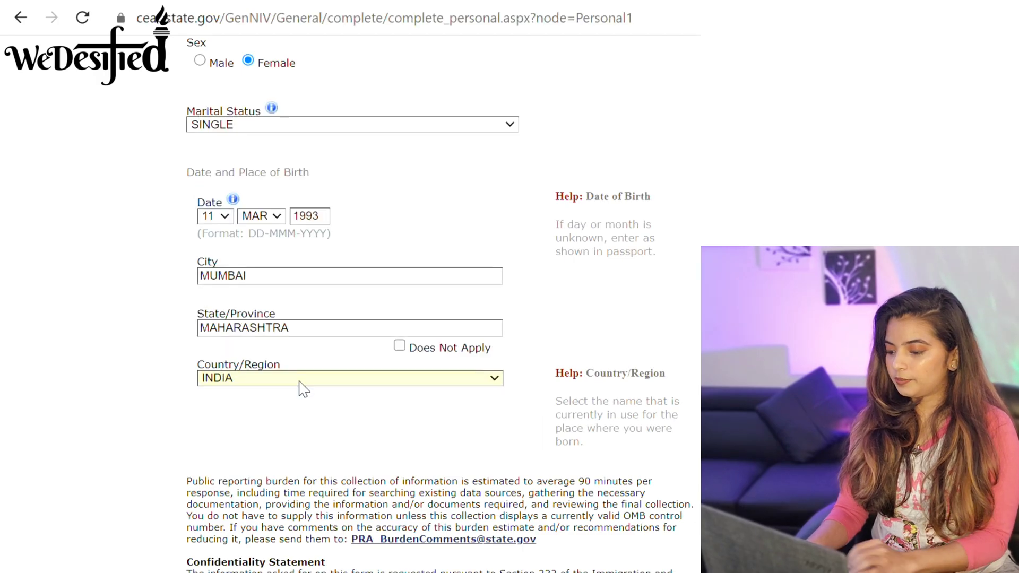
{"action": "scroll", "coordinate": [350, 287], "scroll_direction": "down", "scroll_amount": 5}
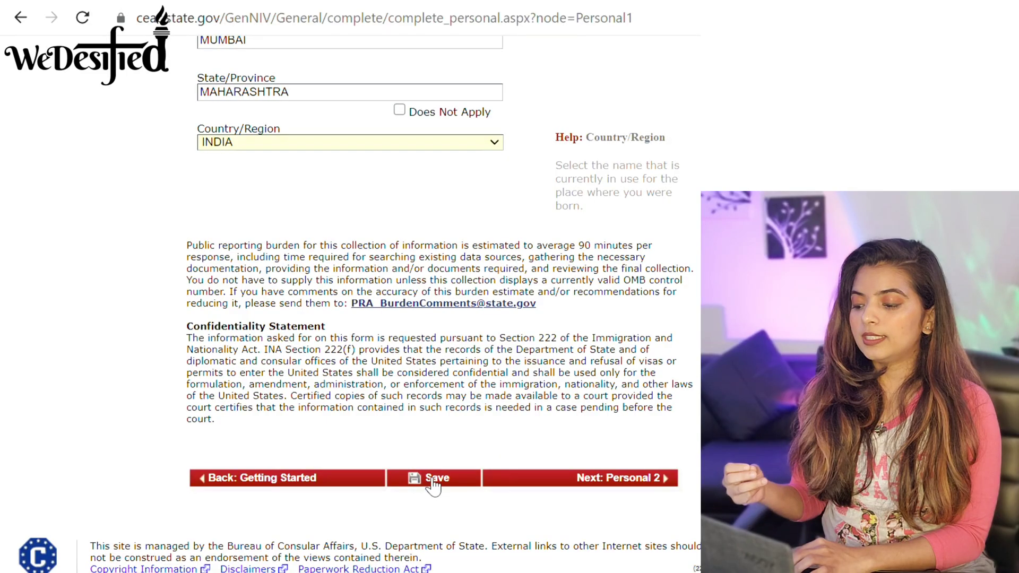
Save the application from the bottom of Personal Information 1.
{"action": "left_click", "coordinate": [433, 479]}
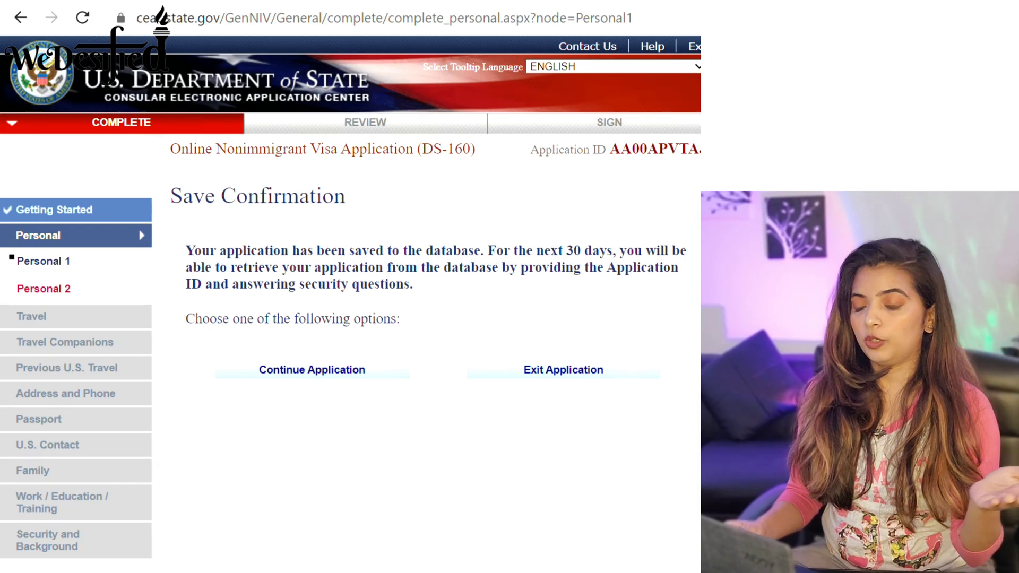
Resume the application, go to Personal Information 2, and set nationality to INDIA.
{"action": "left_click", "coordinate": [303, 378]}
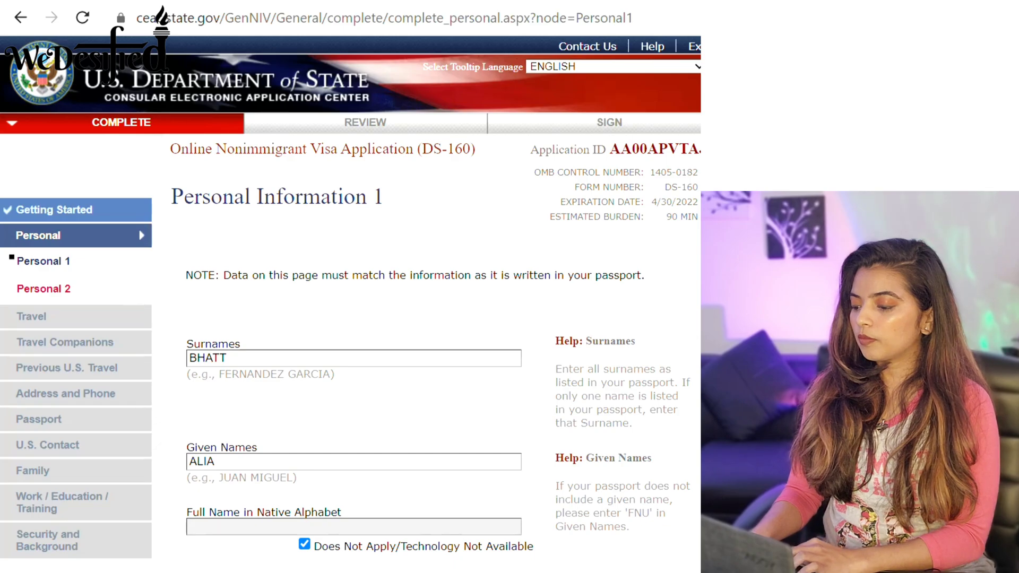
{"action": "scroll", "coordinate": [593, 469], "scroll_direction": "down", "scroll_amount": 15}
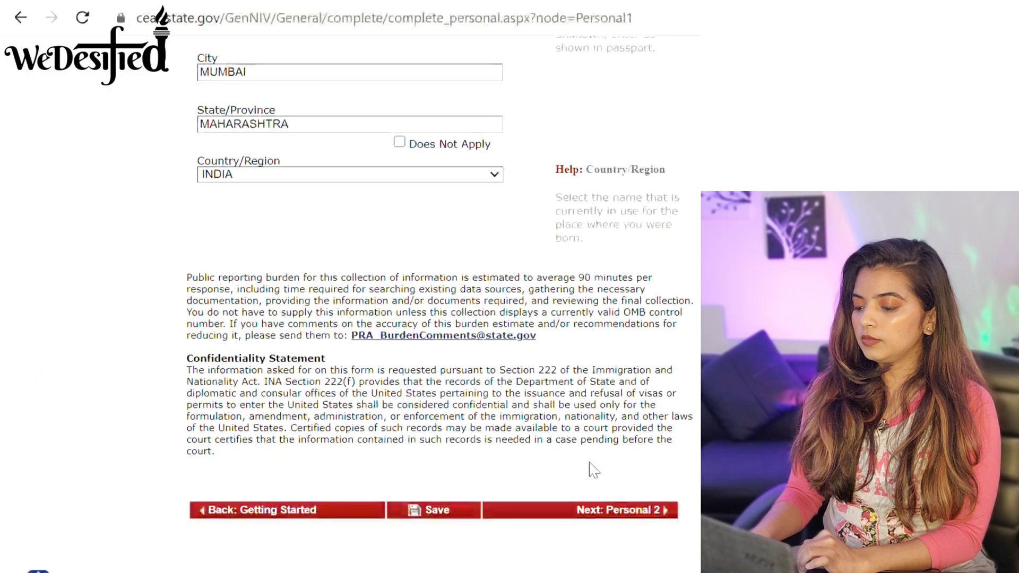
{"action": "left_click", "coordinate": [607, 511]}
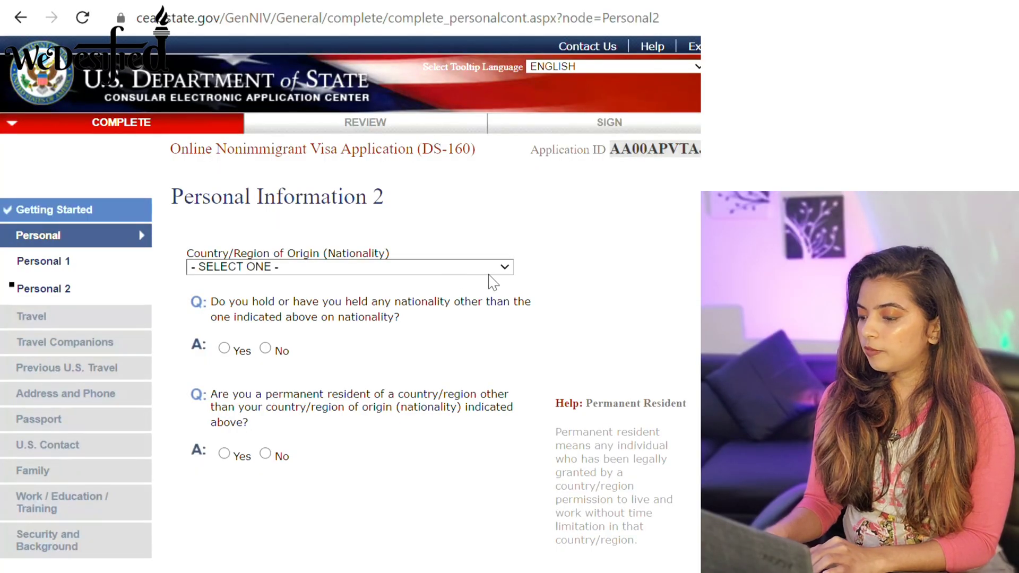
{"action": "left_click", "coordinate": [494, 273]}
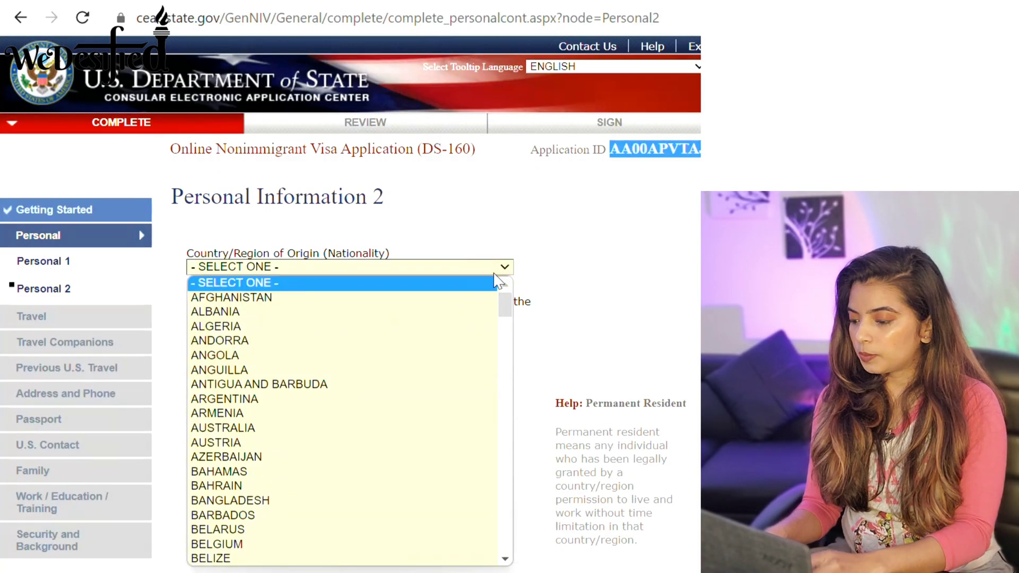
{"action": "key", "text": "i"}
{"action": "key", "text": "n"}
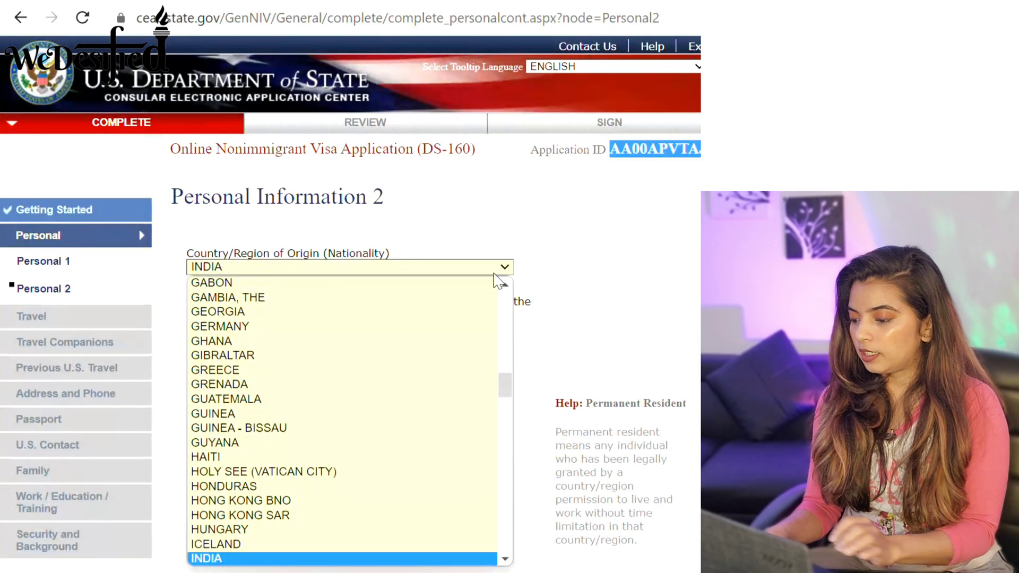
{"action": "key", "text": "Return"}
Answer No to other nationality and residency; mark national ID, SSN and taxpayer ID not applicable.
{"action": "scroll", "coordinate": [496, 282], "scroll_direction": "down", "scroll_amount": 1}
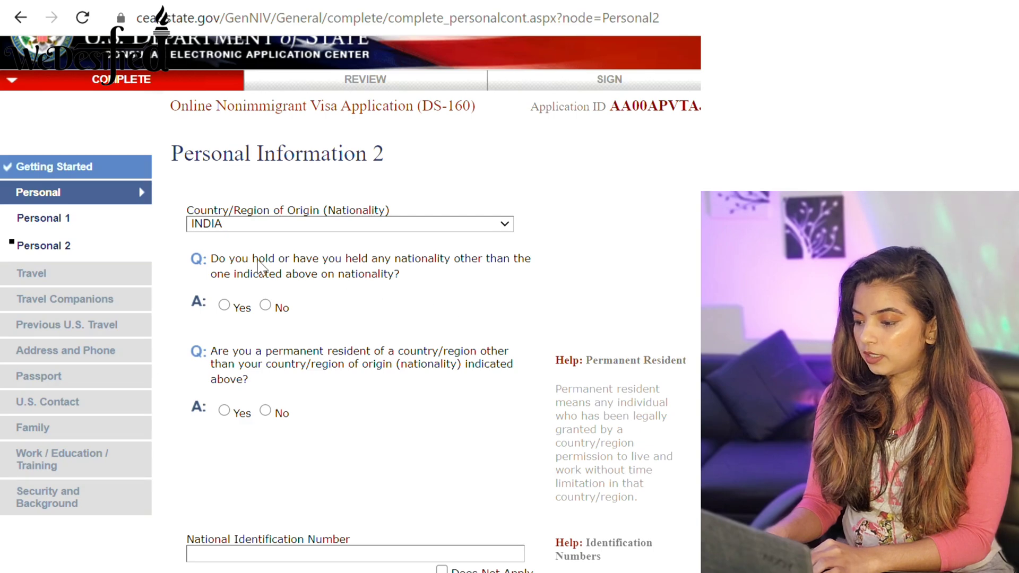
{"action": "left_click", "coordinate": [265, 306]}
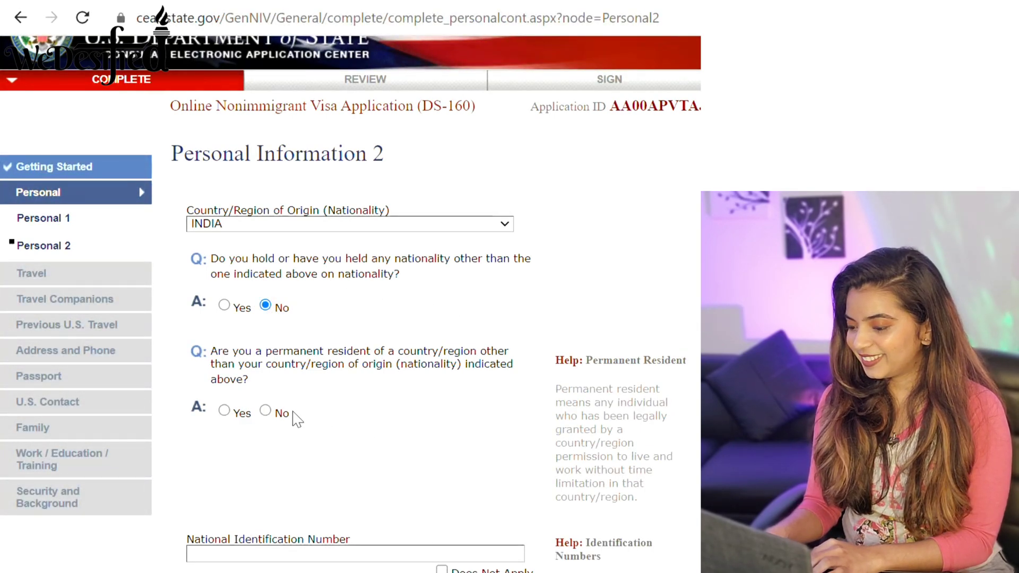
{"action": "left_click", "coordinate": [265, 411]}
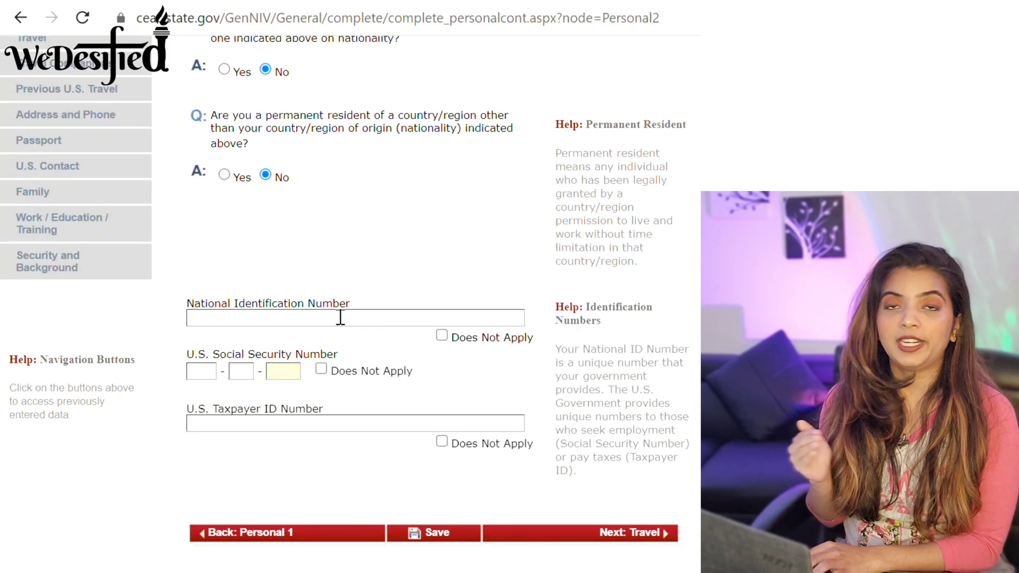
{"action": "left_click", "coordinate": [442, 337]}
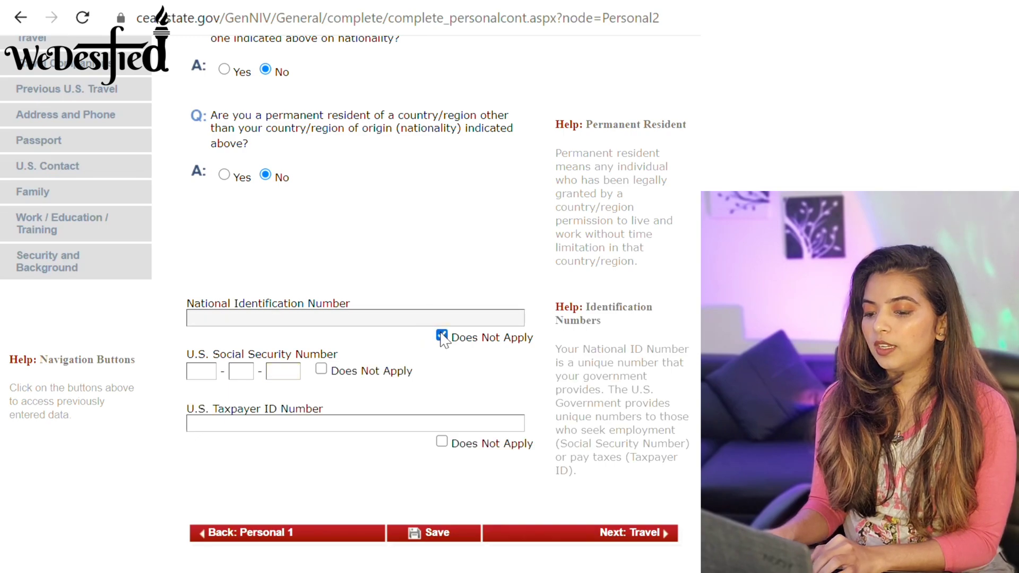
{"action": "scroll", "coordinate": [366, 319], "scroll_direction": "down", "scroll_amount": 2}
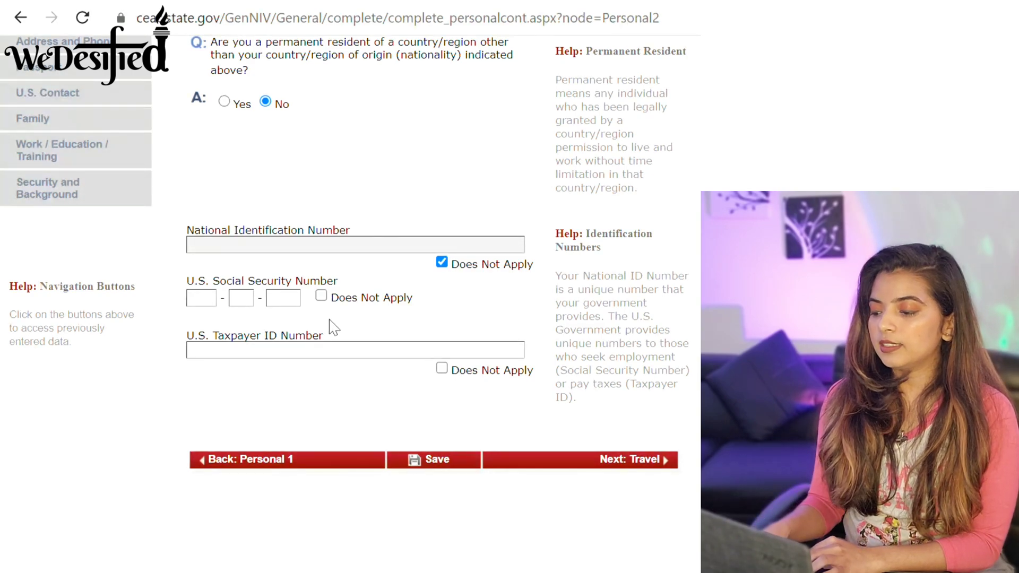
{"action": "left_click", "coordinate": [321, 298]}
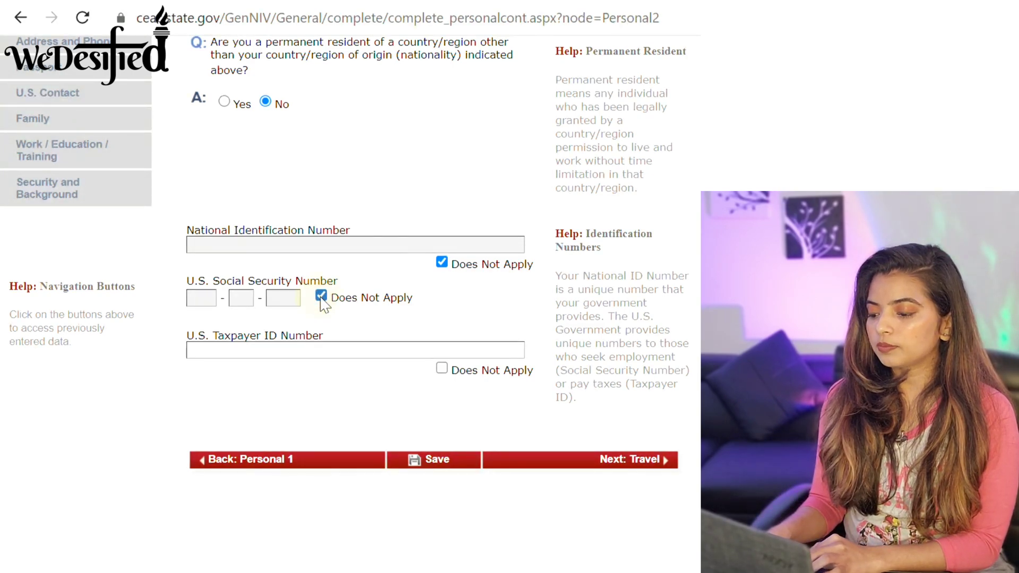
{"action": "left_click", "coordinate": [442, 369]}
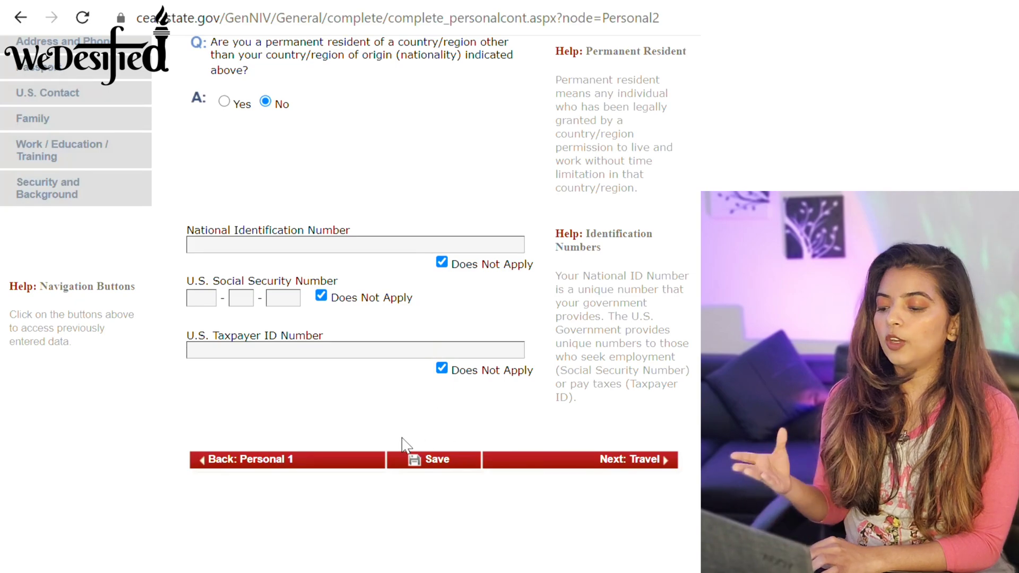
{"action": "left_click", "coordinate": [611, 460]}
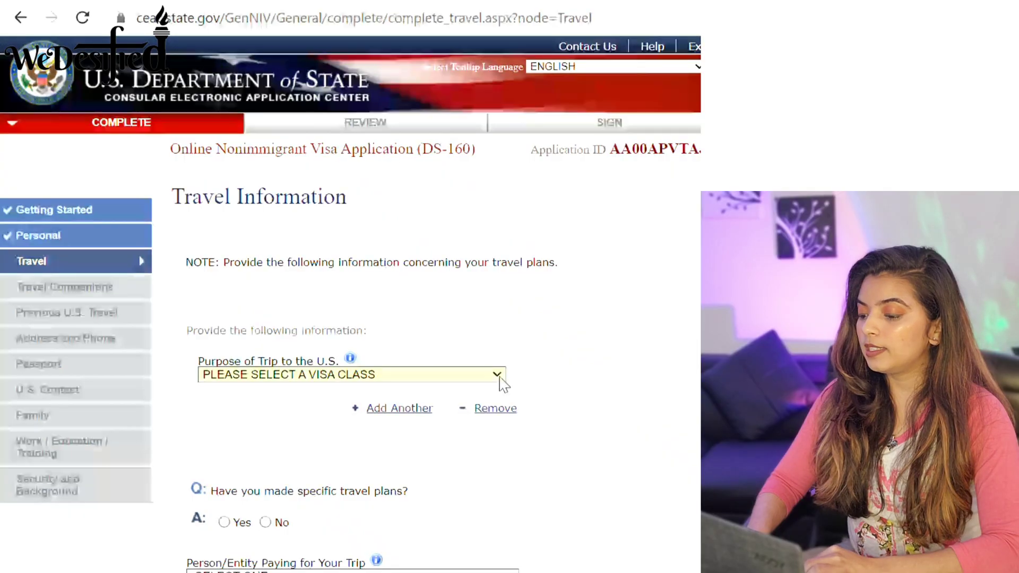
Choose ACADEMIC OR LANGUAGE STUDENT (F) as the trip purpose, specified as STUDENT (F1).
{"action": "left_click", "coordinate": [499, 378]}
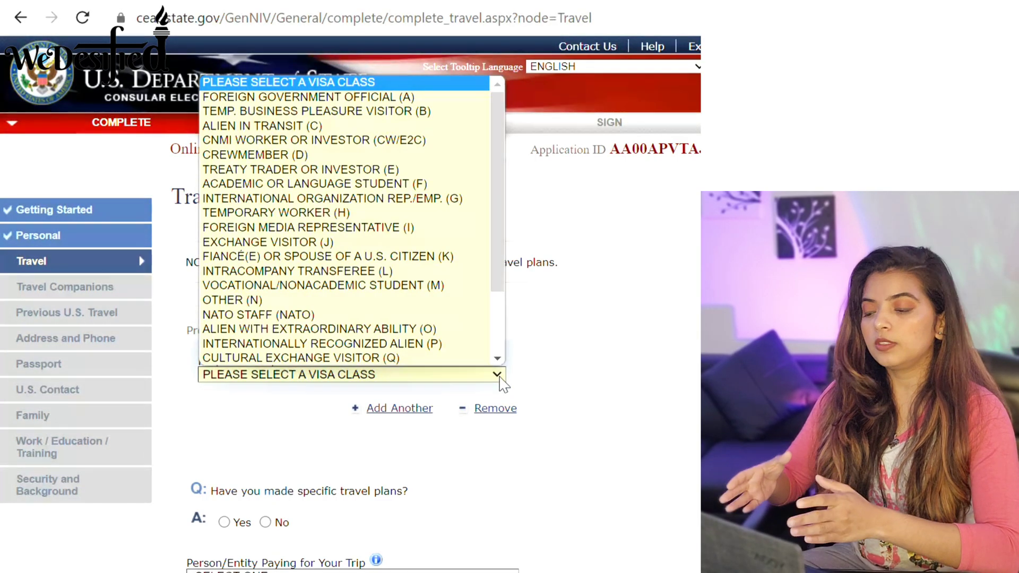
{"action": "left_click", "coordinate": [430, 182]}
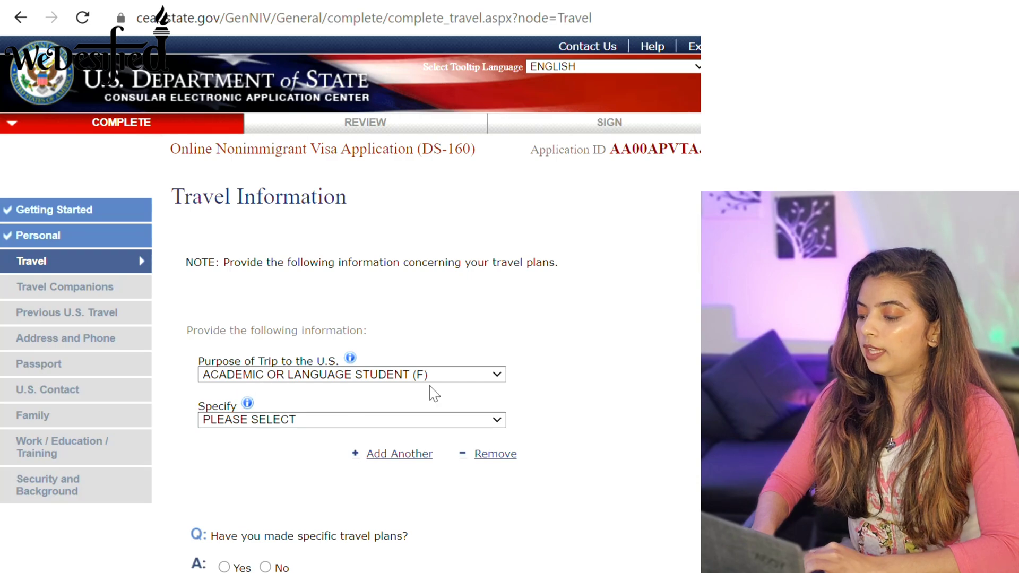
{"action": "left_click", "coordinate": [496, 419]}
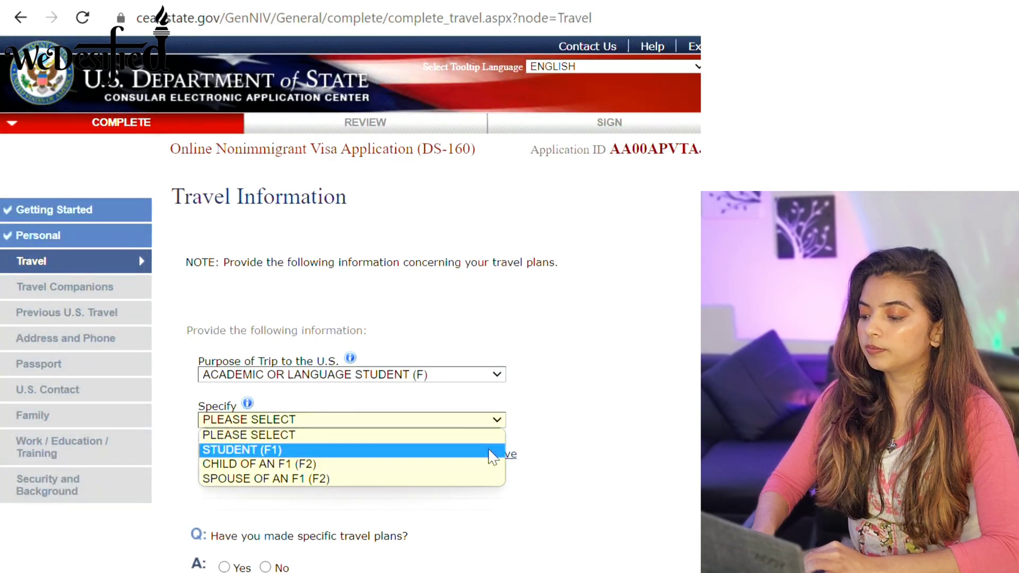
{"action": "left_click", "coordinate": [493, 455]}
{"action": "scroll", "coordinate": [350, 303], "scroll_direction": "down", "scroll_amount": 5}
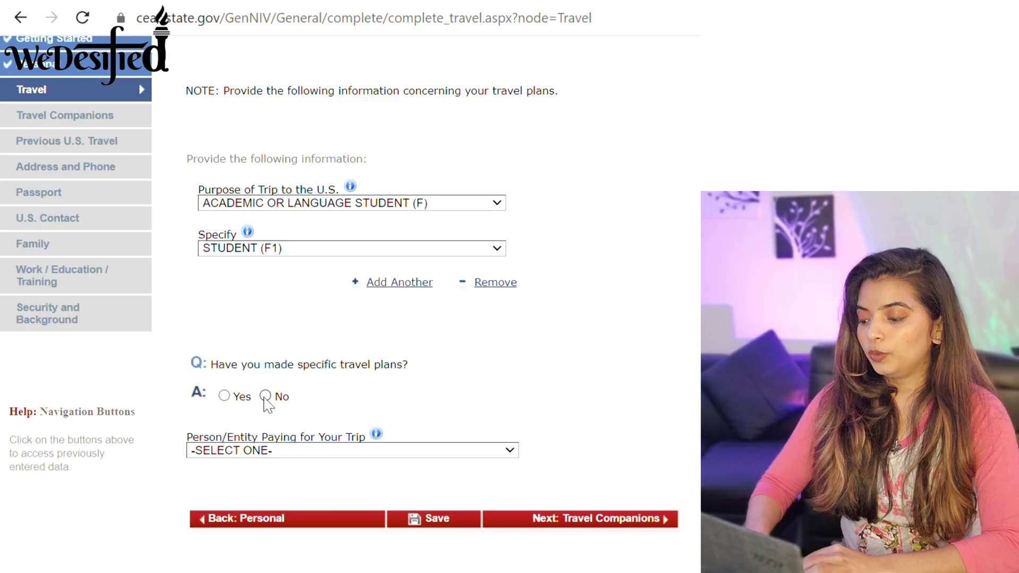
Answer No to having specific travel plans on Travel Information.
{"action": "left_click", "coordinate": [265, 396]}
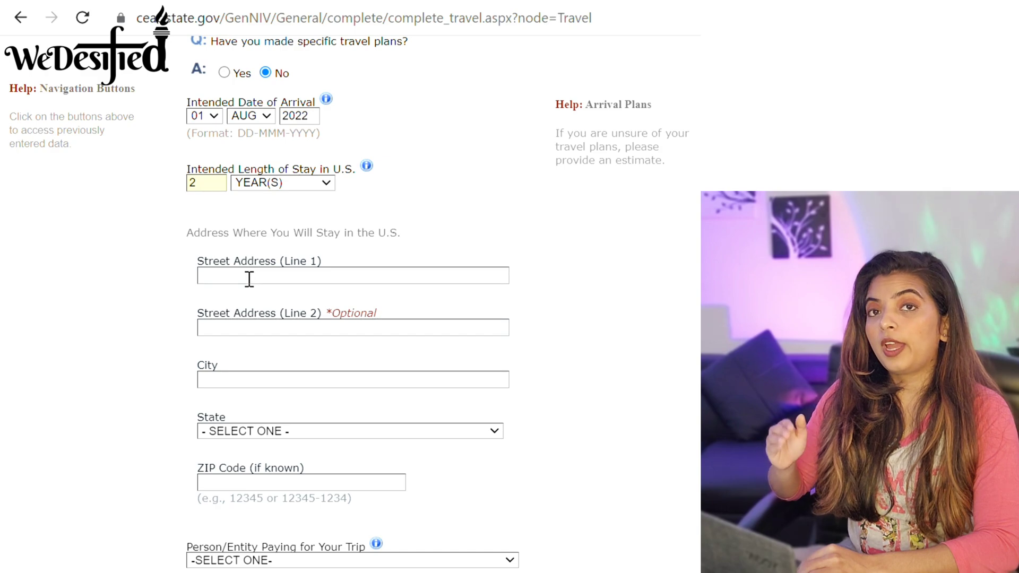
Enter the U.S. stay street address, keep SELF as the trip payer, and move to Travel Companions.
{"action": "left_click", "coordinate": [249, 279]}
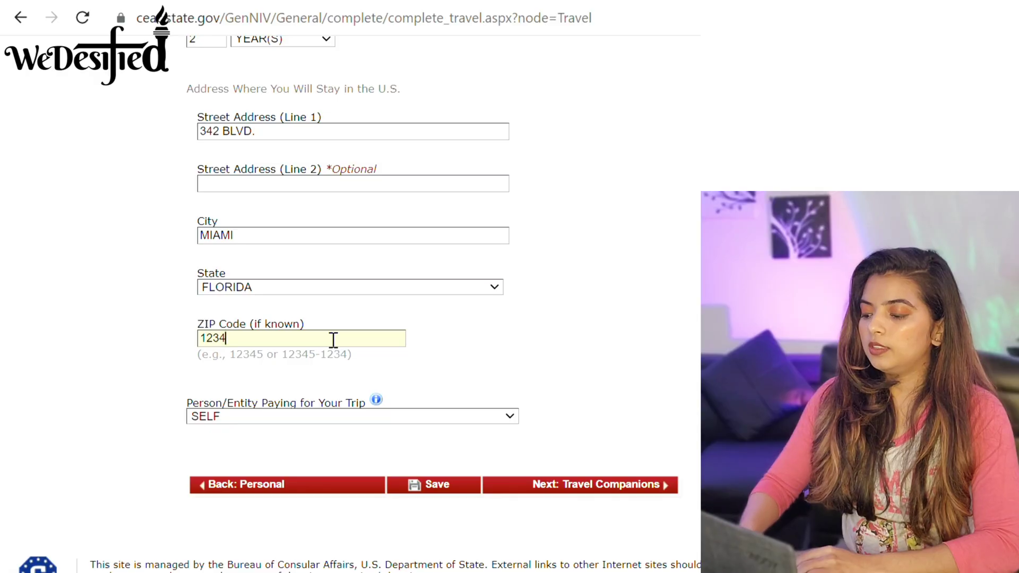
{"action": "type", "text": "5"}
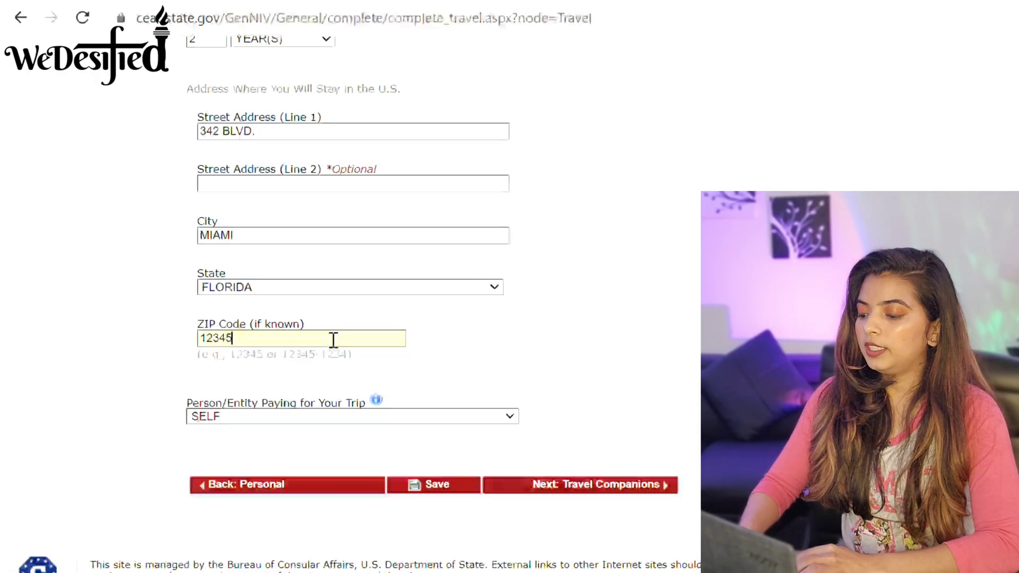
{"action": "left_click", "coordinate": [509, 417]}
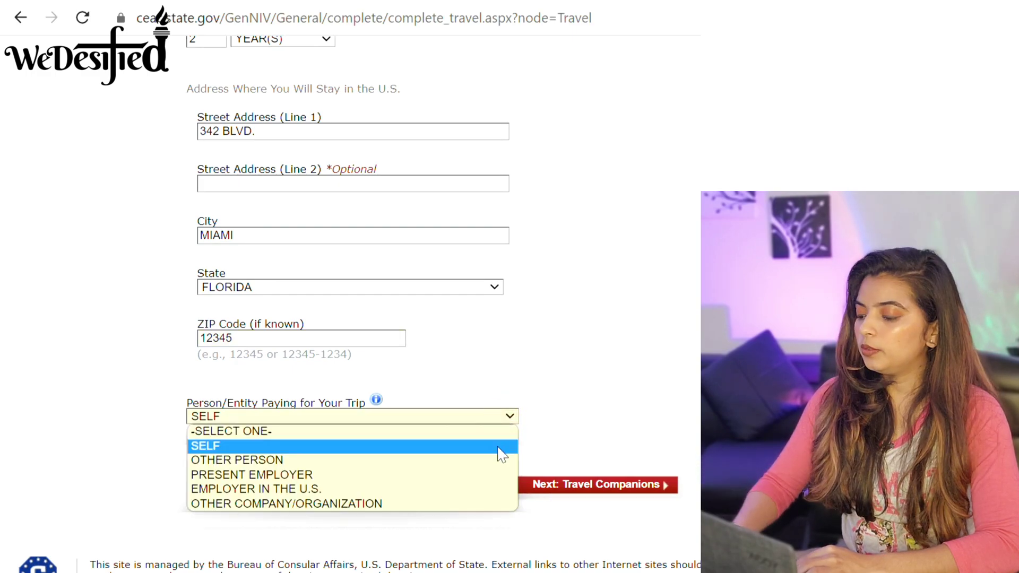
{"action": "left_click", "coordinate": [500, 448]}
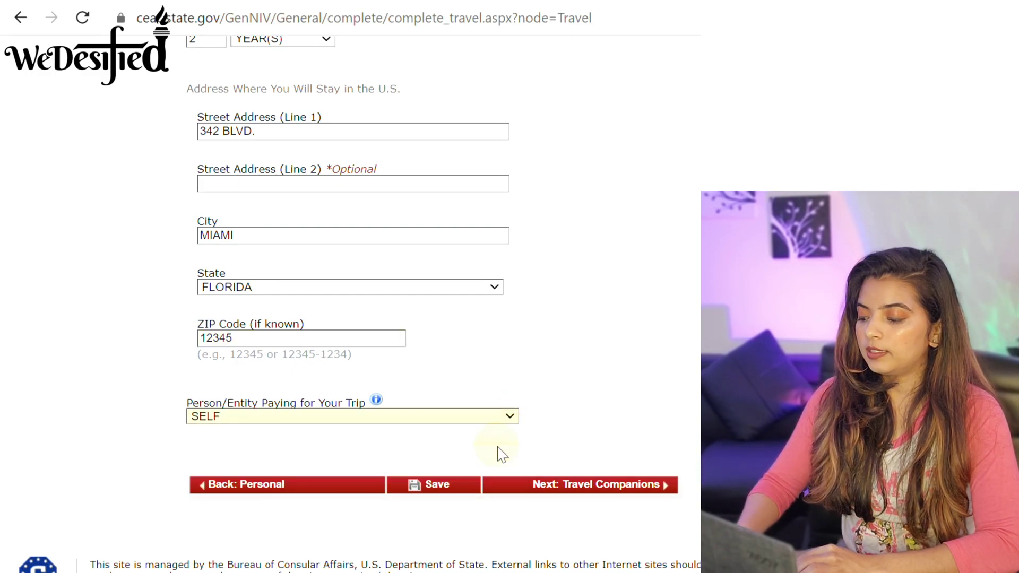
{"action": "left_click", "coordinate": [635, 489]}
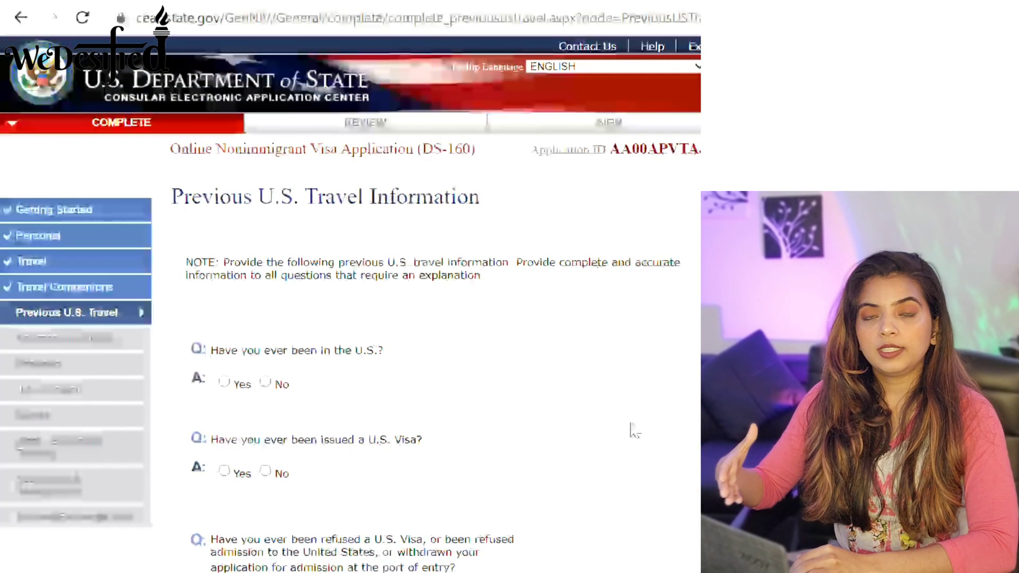
Answer No to prior U.S. visa, visa refusal and immigrant petition, then go to Address and Phone.
{"action": "scroll", "coordinate": [350, 303], "scroll_direction": "down", "scroll_amount": 3}
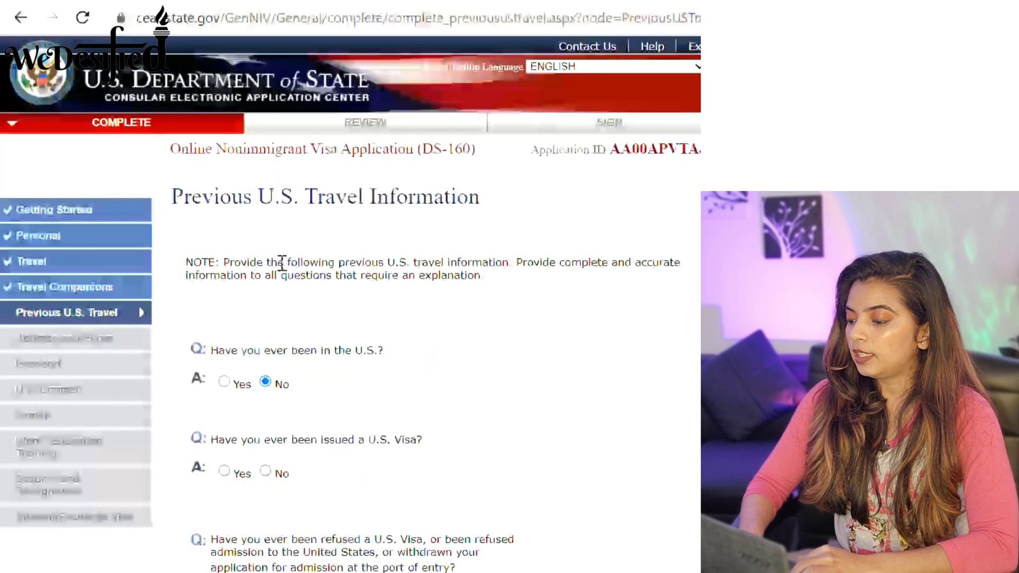
{"action": "left_click", "coordinate": [265, 471]}
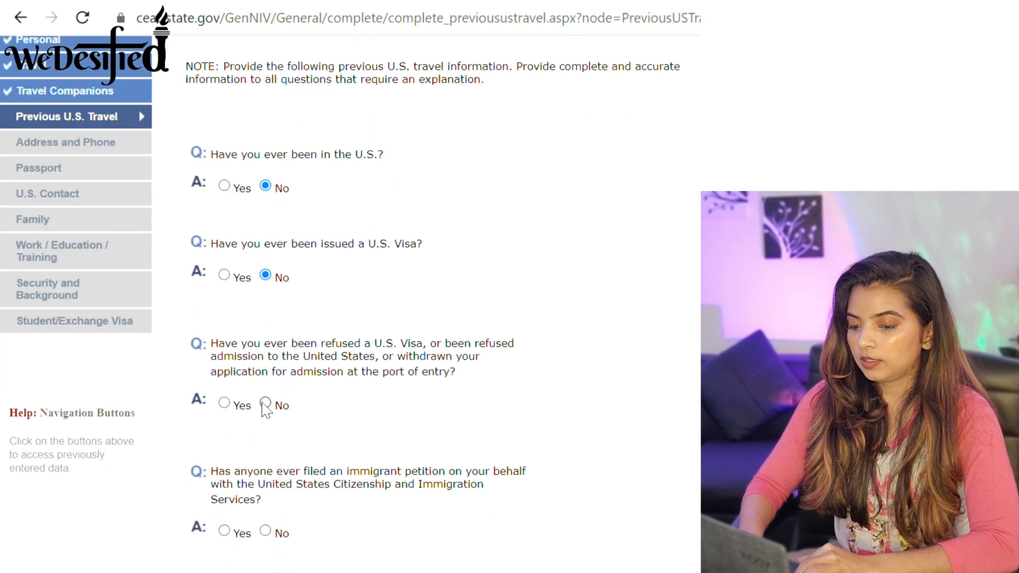
{"action": "left_click", "coordinate": [265, 404]}
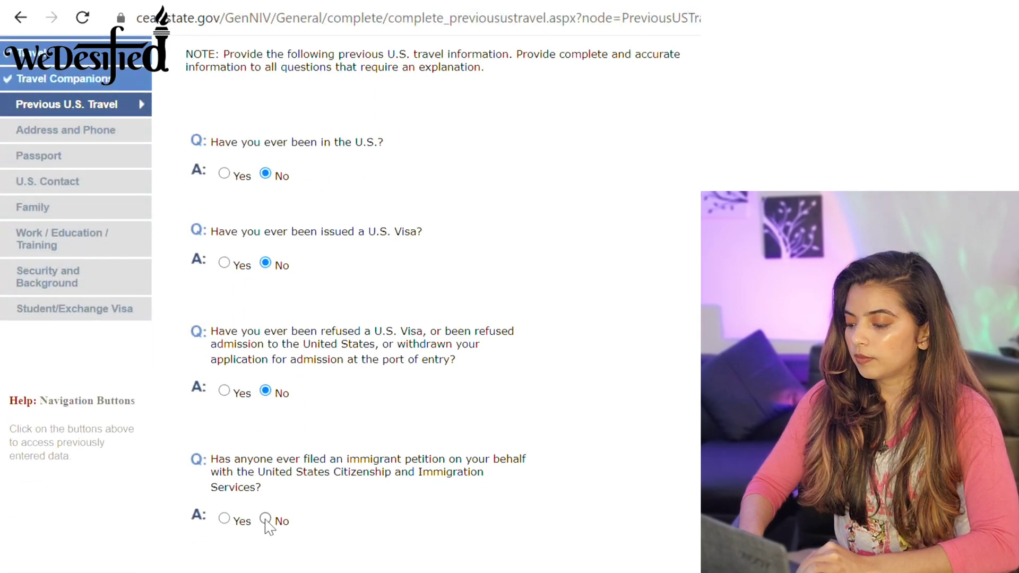
{"action": "left_click", "coordinate": [265, 518]}
{"action": "scroll", "coordinate": [350, 318], "scroll_direction": "down", "scroll_amount": 4}
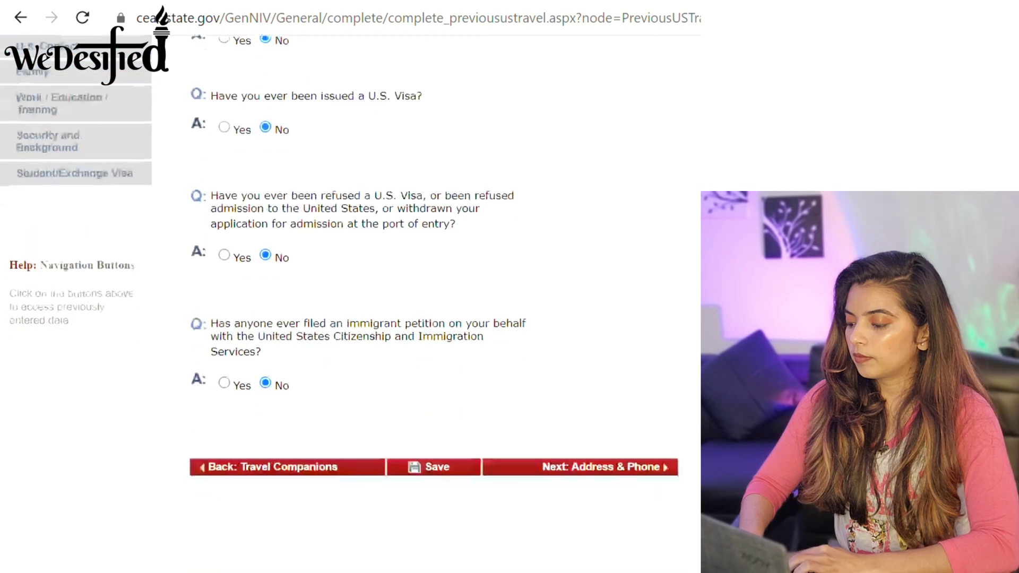
{"action": "left_click", "coordinate": [617, 468]}
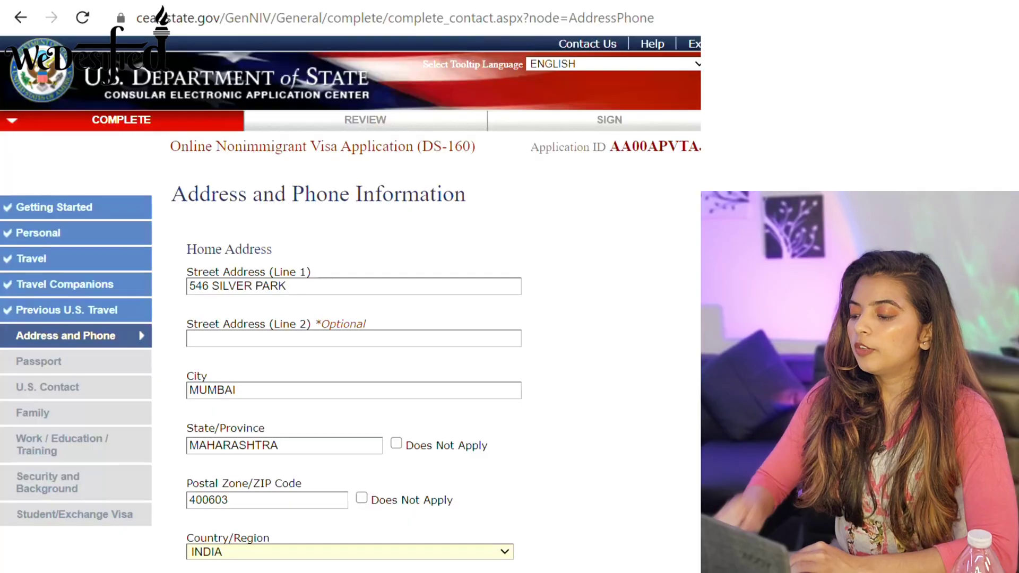
State that the mailing address is the same as the home address.
{"action": "scroll", "coordinate": [350, 302], "scroll_direction": "down", "scroll_amount": 4}
{"action": "scroll", "coordinate": [350, 302], "scroll_direction": "down", "scroll_amount": 1}
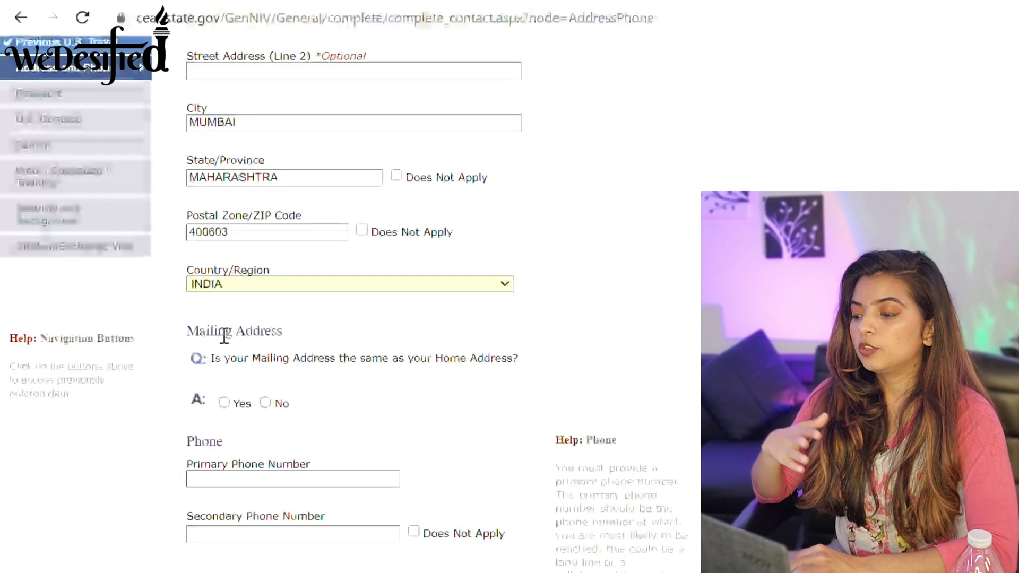
{"action": "left_click", "coordinate": [224, 403]}
{"action": "scroll", "coordinate": [340, 303], "scroll_direction": "down", "scroll_amount": 5}
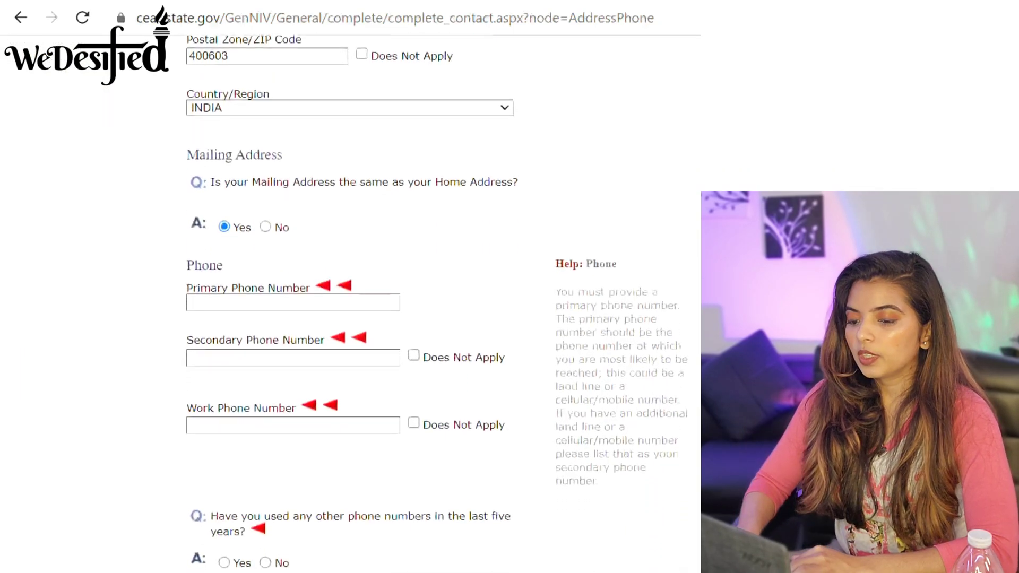
{"action": "scroll", "coordinate": [340, 302], "scroll_direction": "down", "scroll_amount": 2}
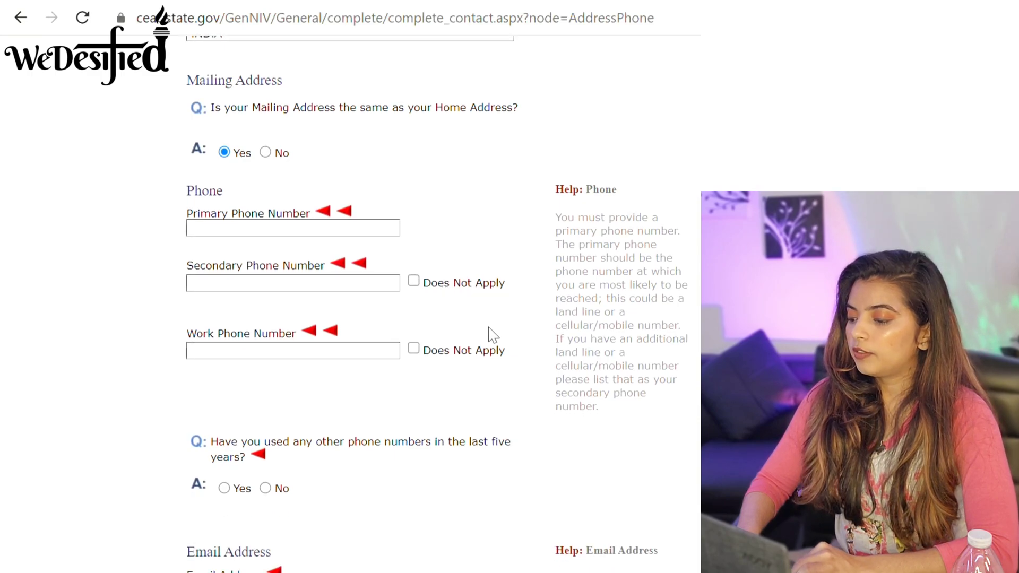
Enter the primary phone number and mark the secondary and work phones Does Not Apply.
{"action": "left_click", "coordinate": [276, 230]}
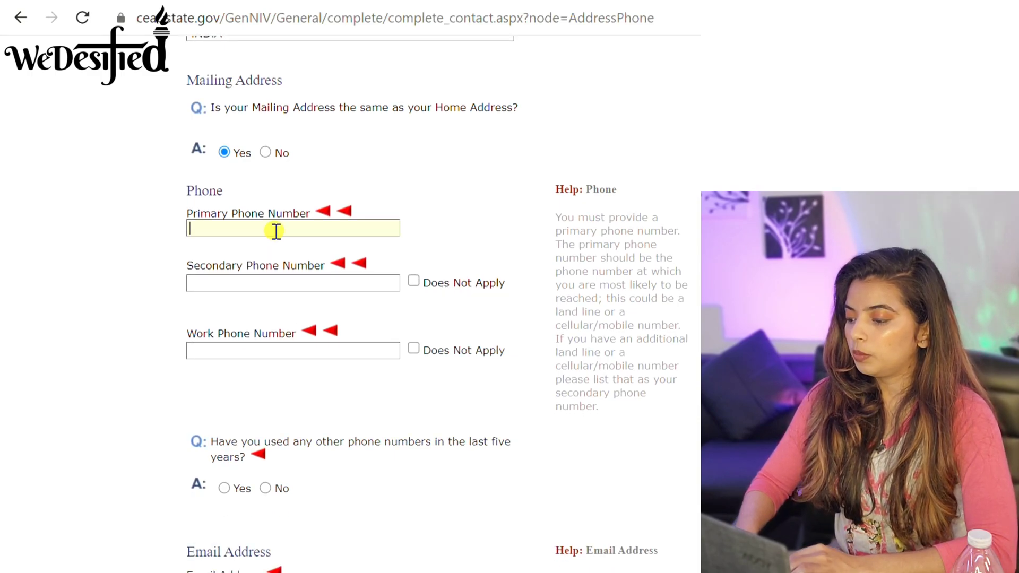
{"action": "type", "text": "1234567891"}
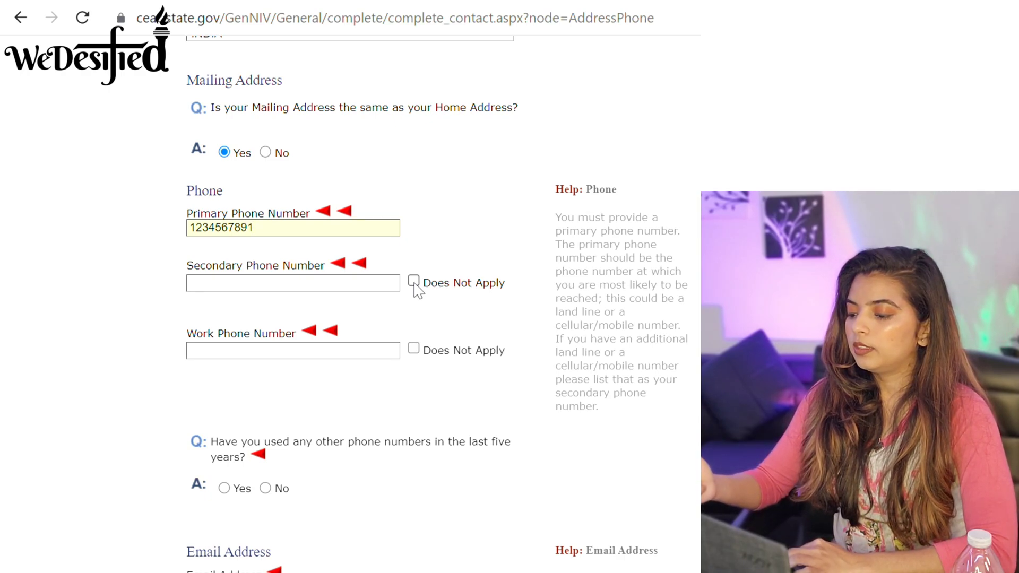
{"action": "left_click", "coordinate": [413, 282]}
{"action": "left_click", "coordinate": [417, 350]}
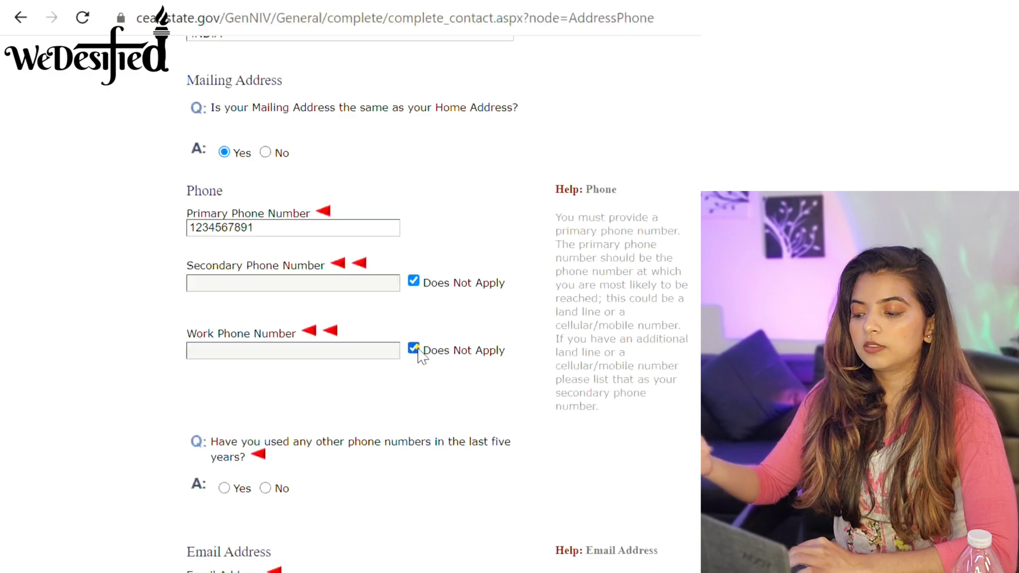
{"action": "scroll", "coordinate": [371, 302], "scroll_direction": "down", "scroll_amount": 4}
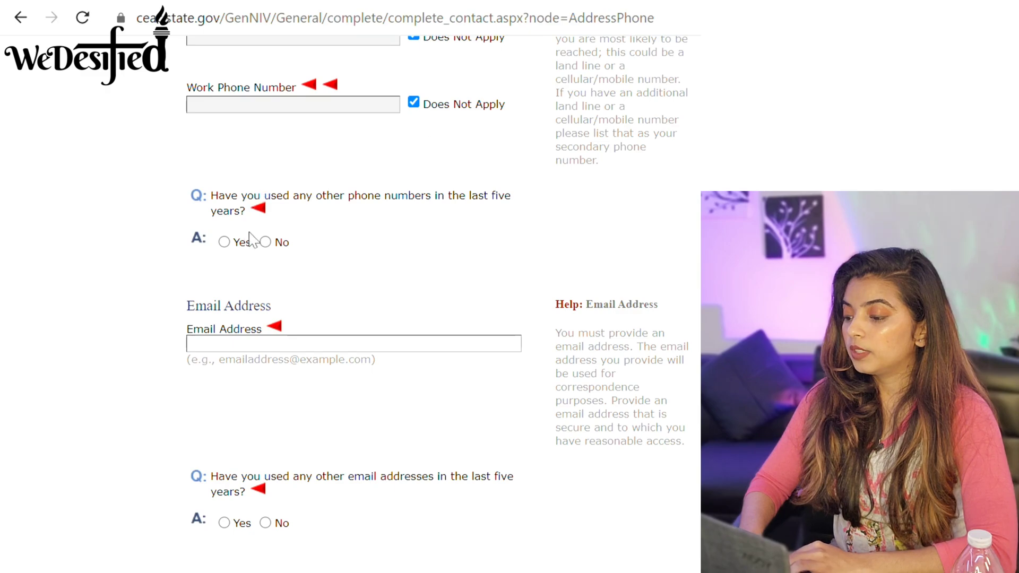
{"action": "scroll", "coordinate": [274, 247], "scroll_direction": "up", "scroll_amount": 7}
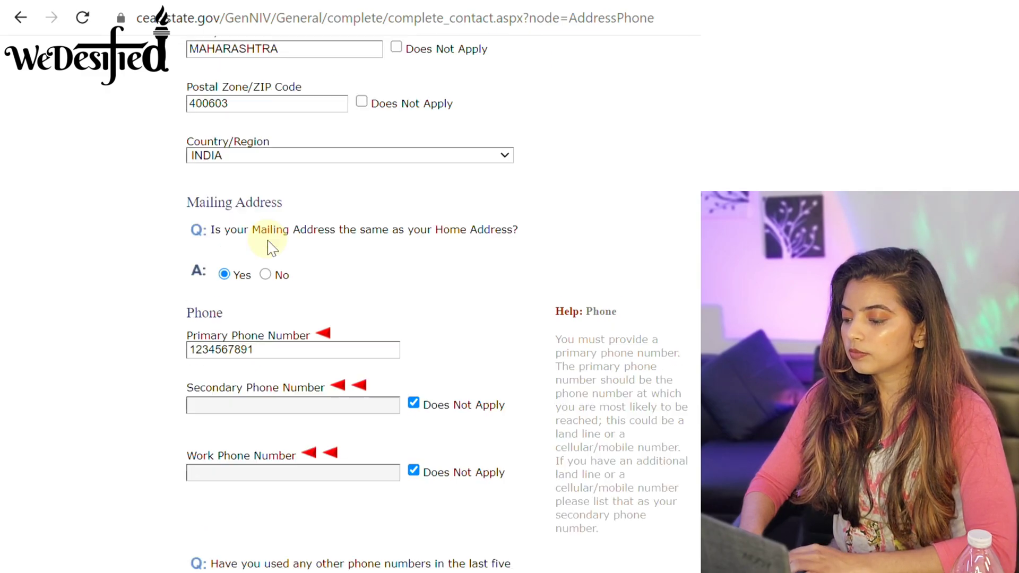
{"action": "scroll", "coordinate": [350, 298], "scroll_direction": "down", "scroll_amount": 10}
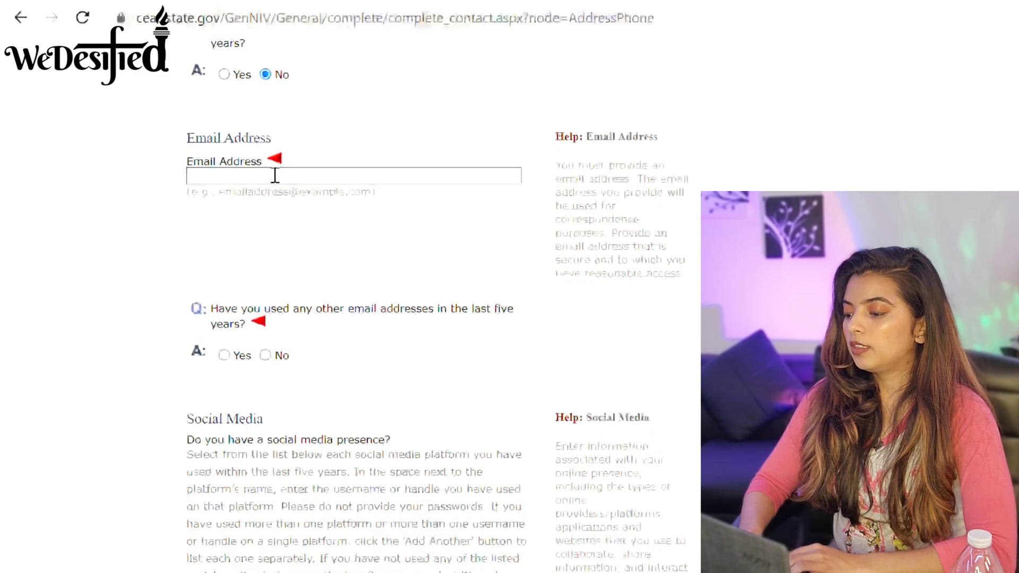
Enter the applicant's e-mail address and answer No to using other e-mail addresses.
{"action": "left_click", "coordinate": [275, 175]}
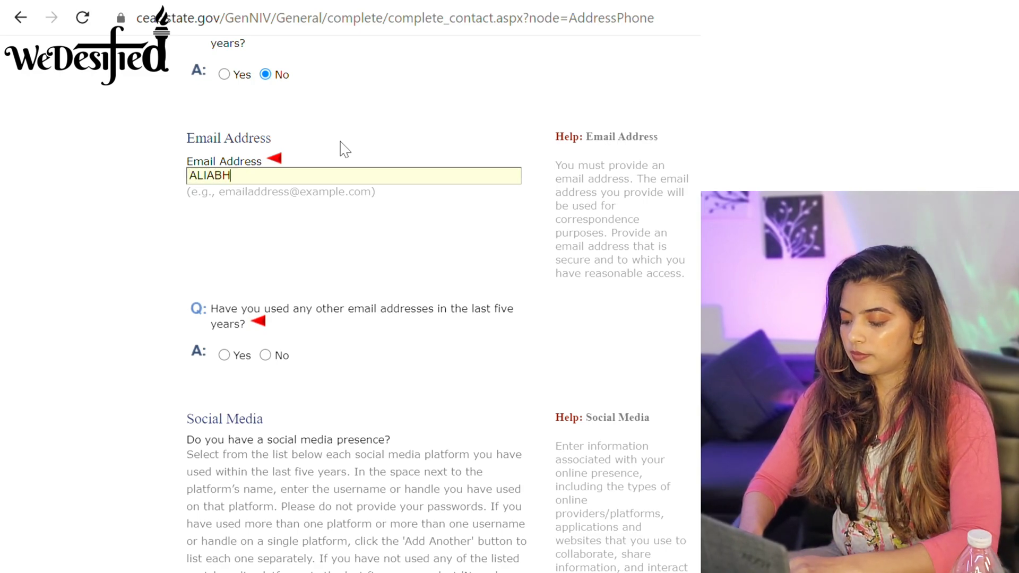
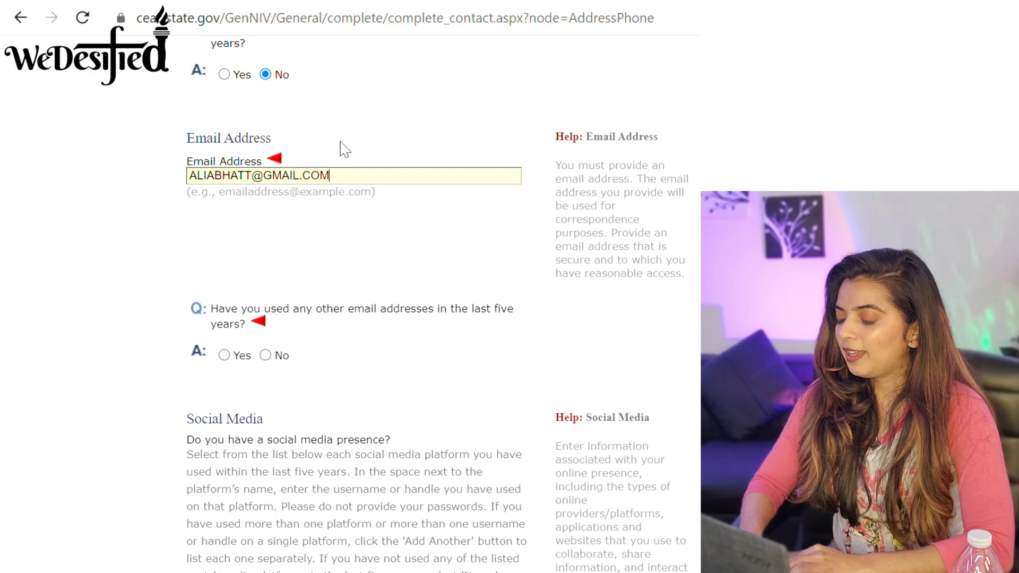
{"action": "left_click", "coordinate": [265, 355]}
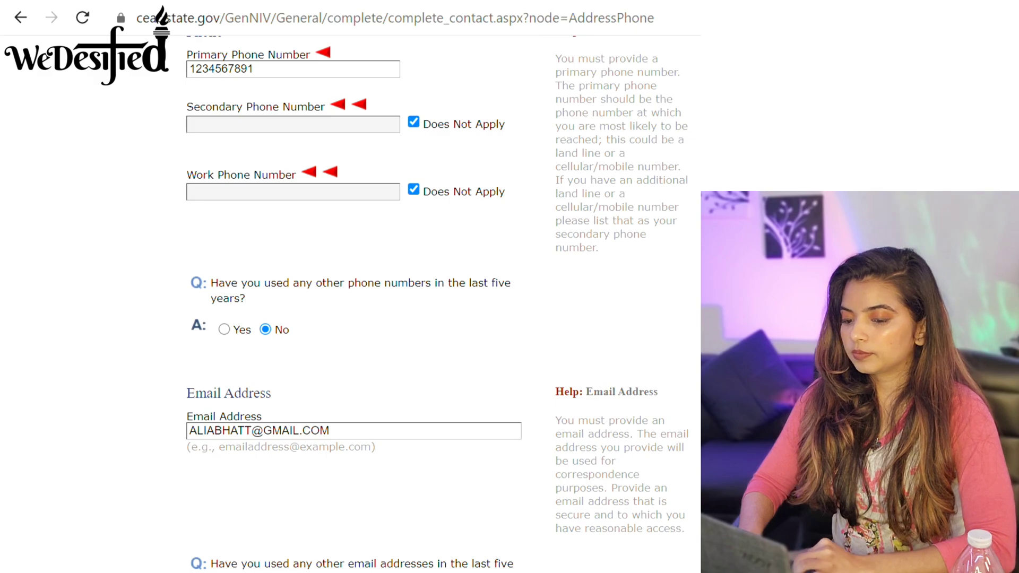
{"action": "scroll", "coordinate": [350, 303], "scroll_direction": "down", "scroll_amount": 10}
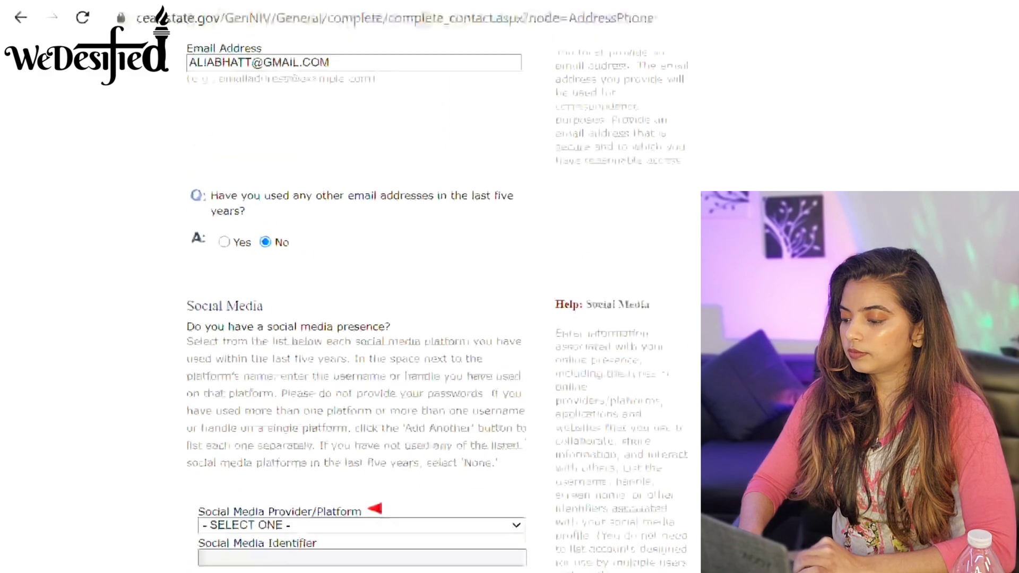
{"action": "scroll", "coordinate": [350, 302], "scroll_direction": "down", "scroll_amount": 2}
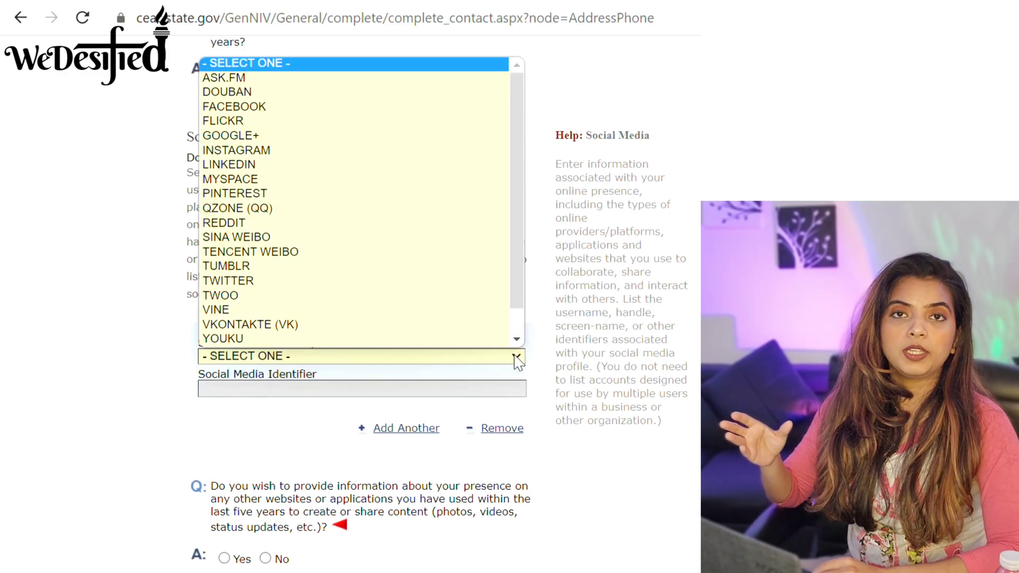
Add a YOUTUBE social media account with the applicant's username as identifier.
{"action": "left_click_drag", "start_coordinate": [520, 252], "coordinate": [517, 309]}
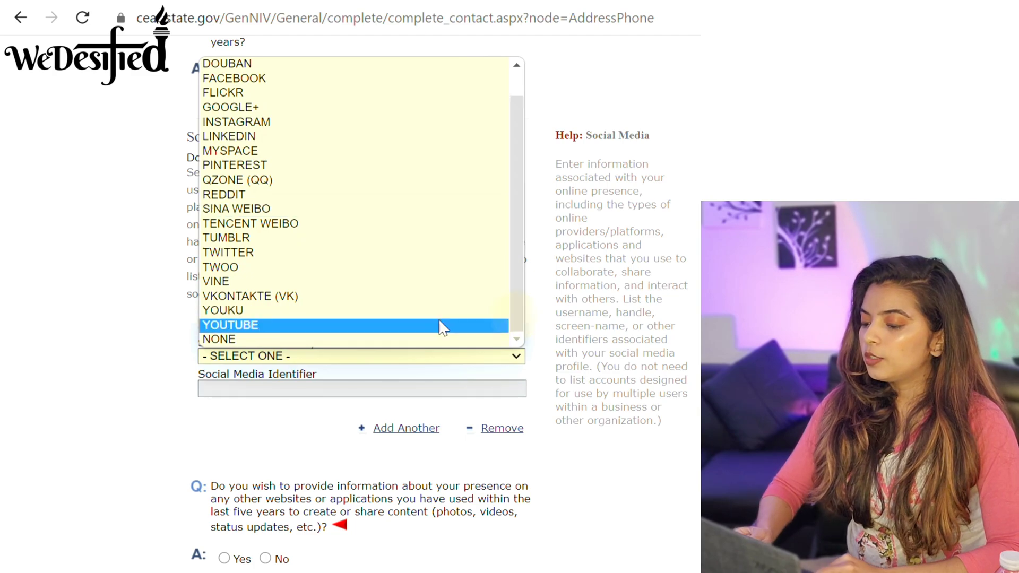
{"action": "left_click", "coordinate": [400, 323]}
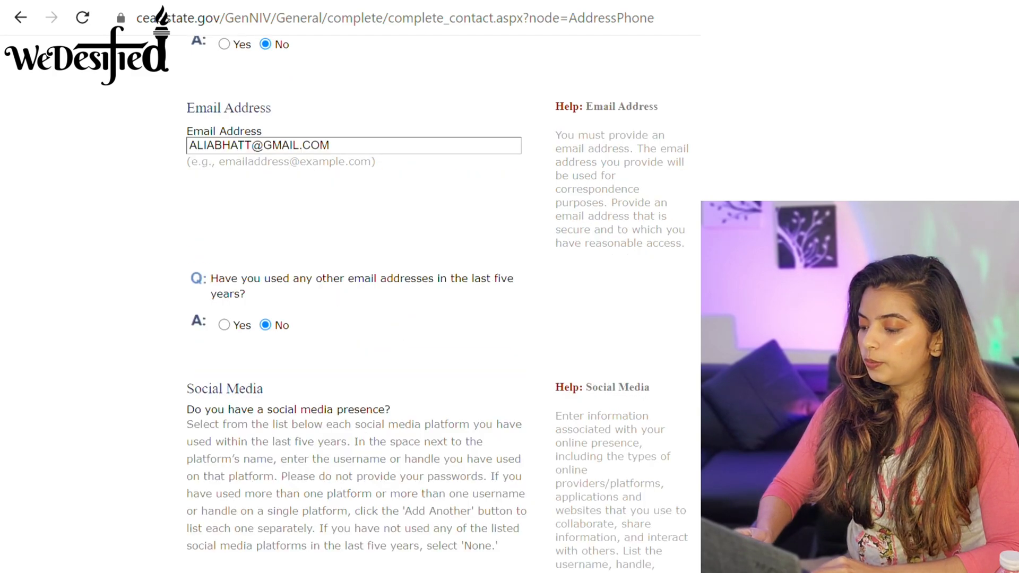
{"action": "scroll", "coordinate": [350, 292], "scroll_direction": "down", "scroll_amount": 8}
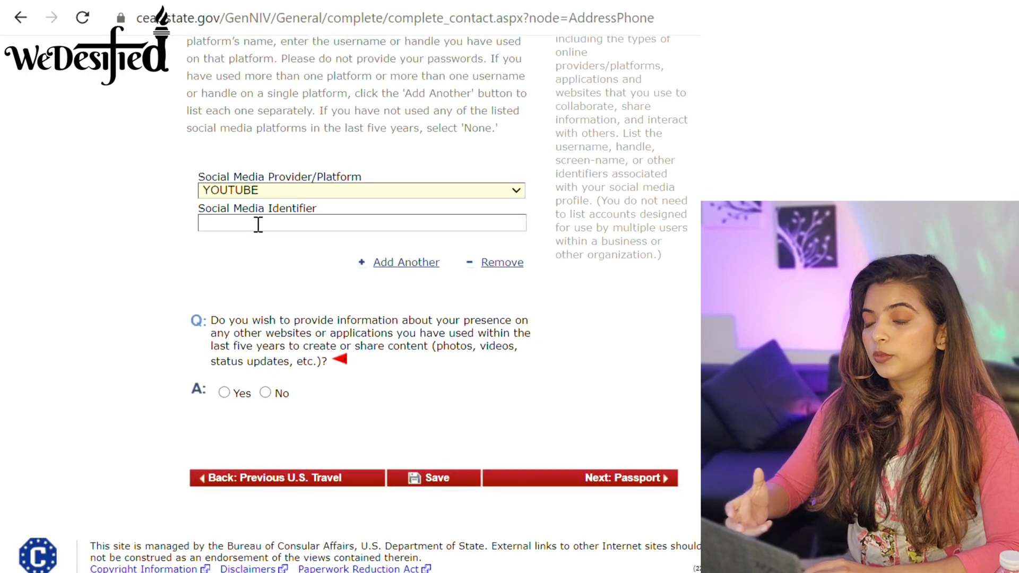
{"action": "left_click", "coordinate": [258, 224]}
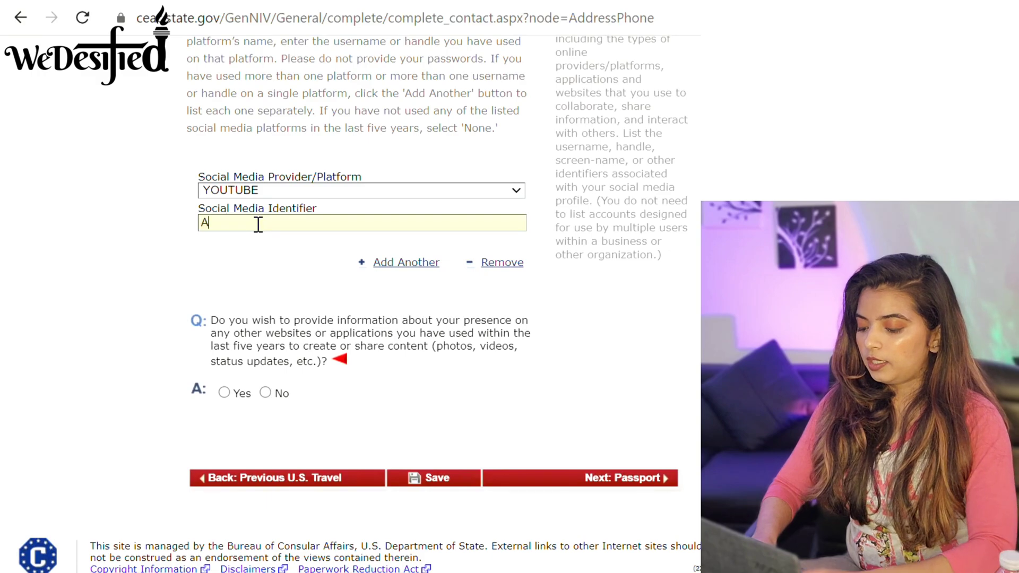
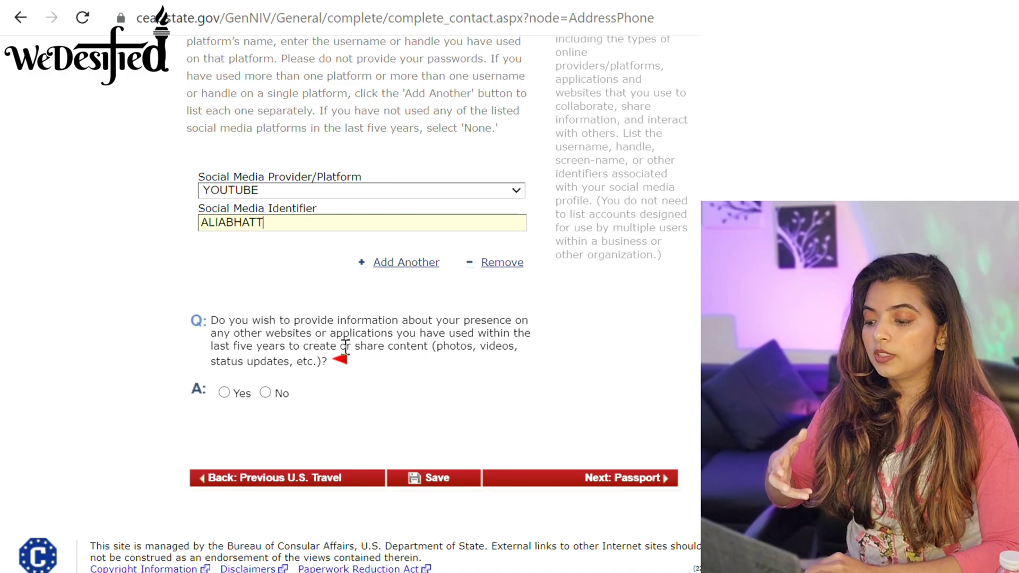
{"action": "left_click", "coordinate": [516, 191]}
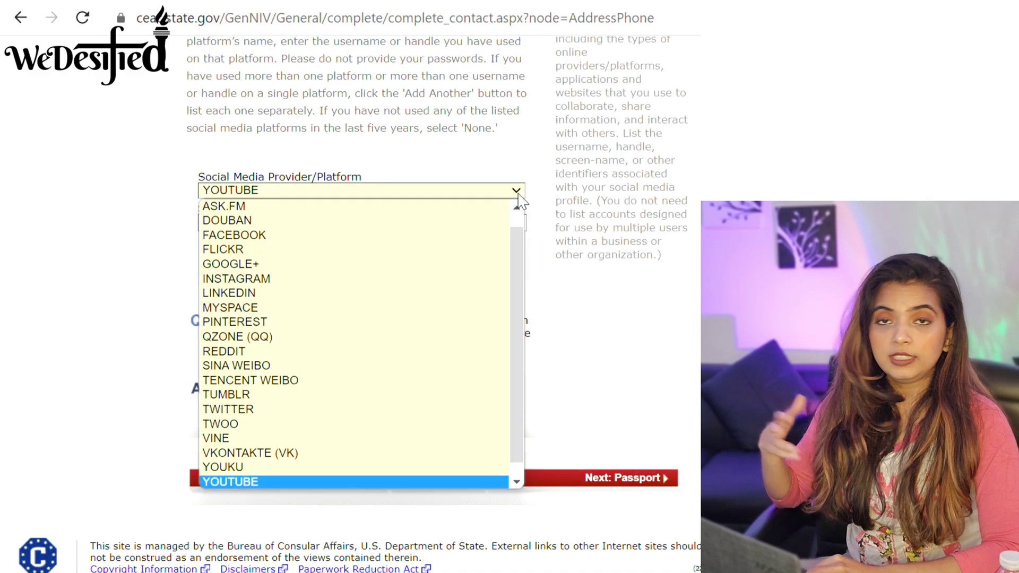
{"action": "left_click", "coordinate": [518, 195]}
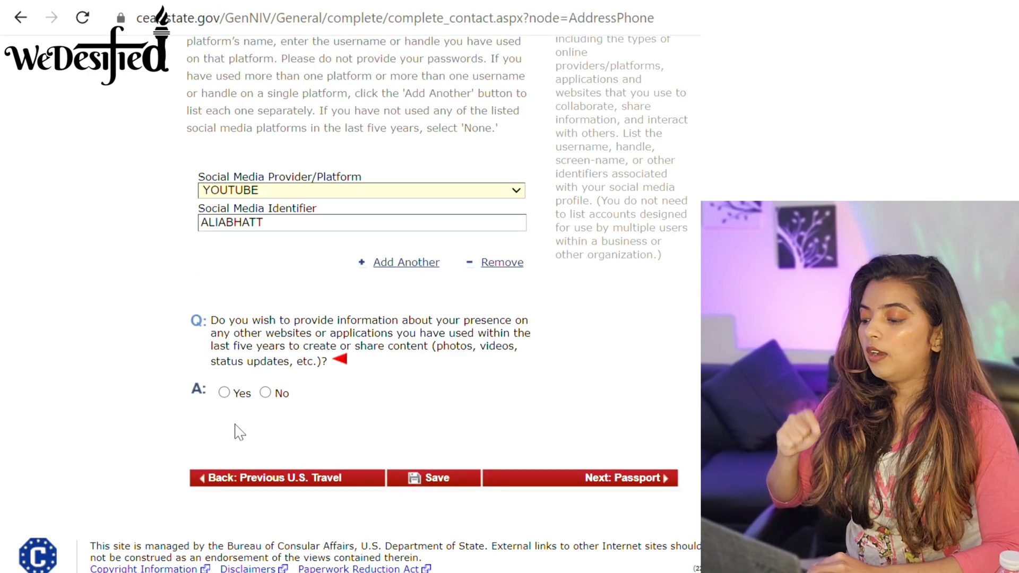
{"action": "left_click", "coordinate": [515, 191]}
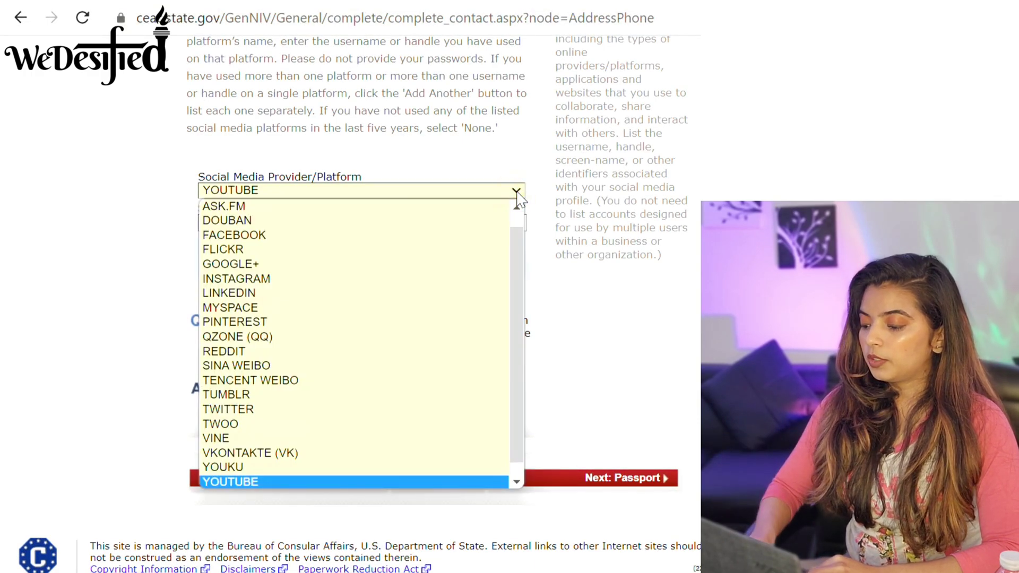
{"action": "left_click", "coordinate": [516, 191]}
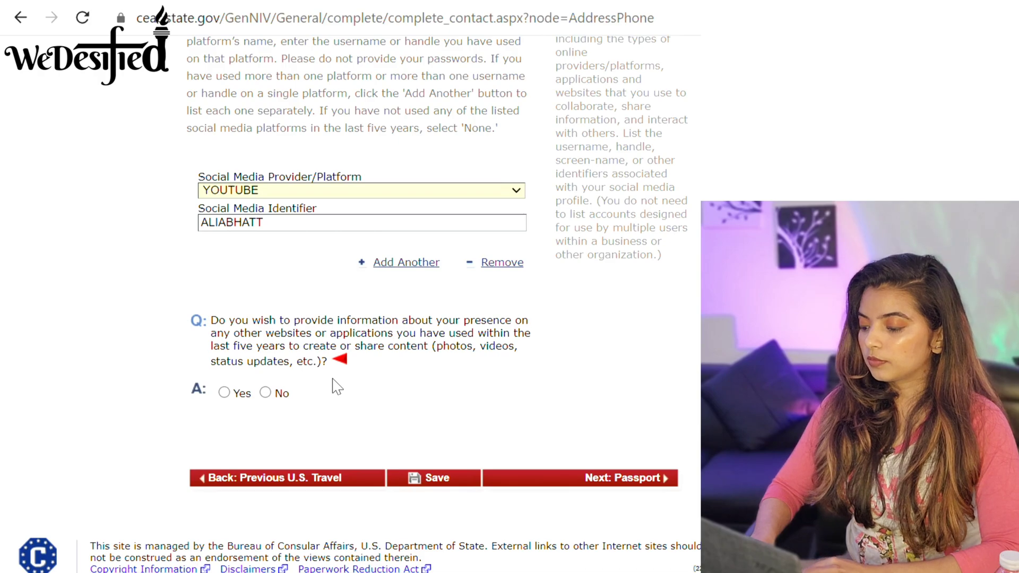
Answer No about other websites or applications and continue to Passport Information.
{"action": "left_click", "coordinate": [266, 393]}
{"action": "scroll", "coordinate": [262, 425], "scroll_direction": "up", "scroll_amount": 4}
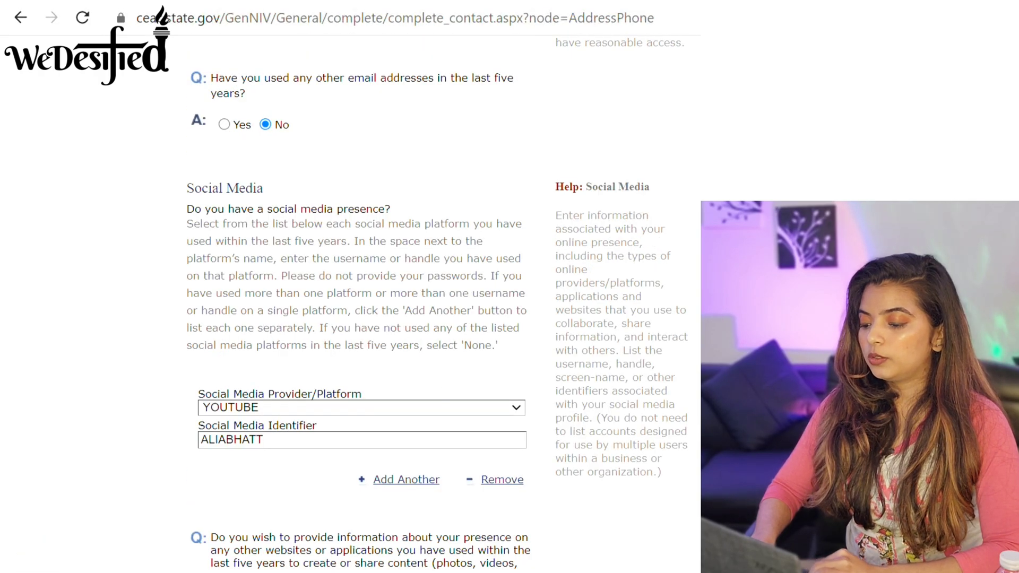
{"action": "scroll", "coordinate": [350, 318], "scroll_direction": "down", "scroll_amount": 4}
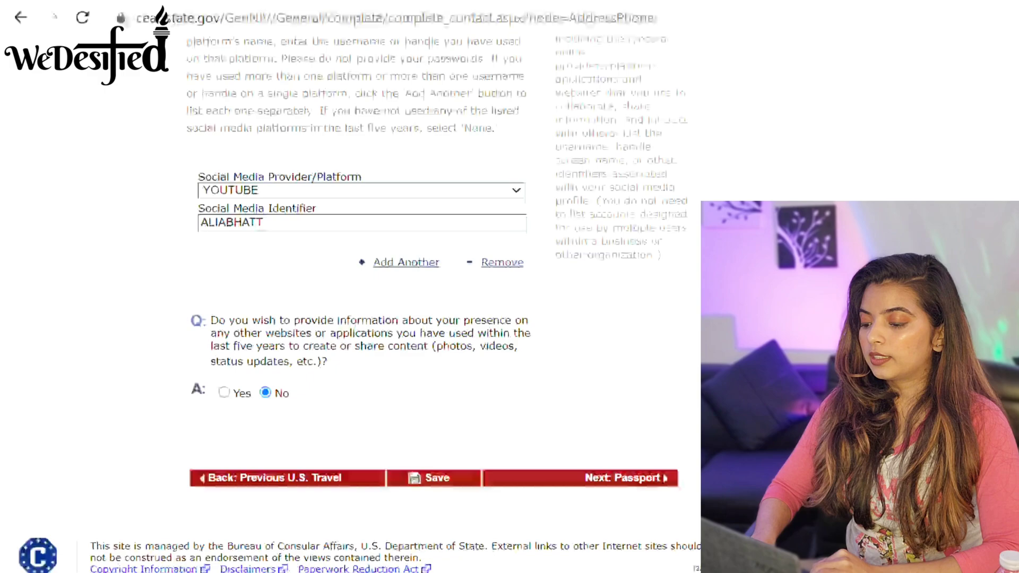
{"action": "left_click", "coordinate": [622, 480]}
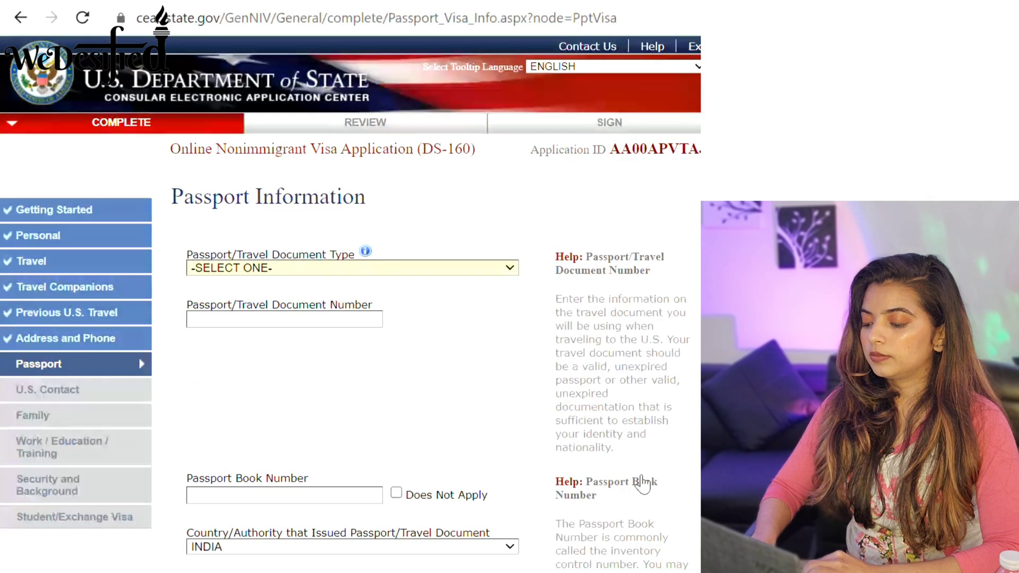
Set passport type REGULAR, enter the passport number, and mark the book number Does Not Apply.
{"action": "left_click", "coordinate": [506, 268]}
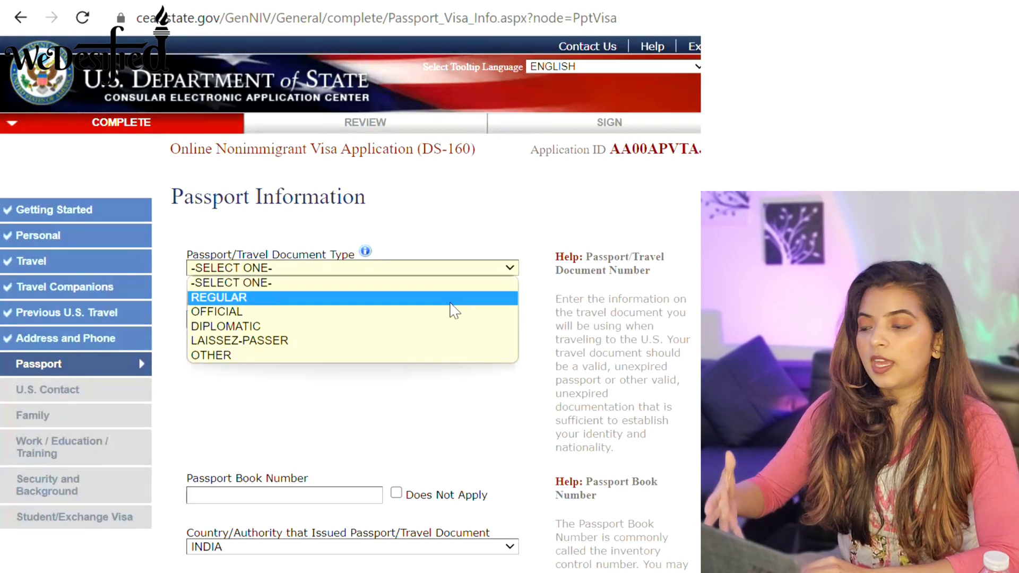
{"action": "left_click", "coordinate": [449, 304]}
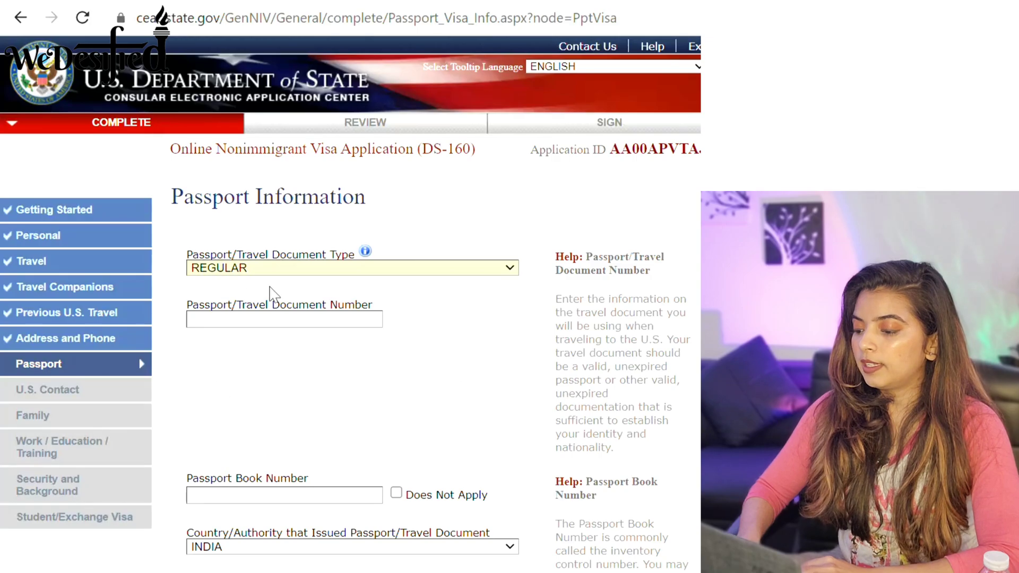
{"action": "left_click", "coordinate": [284, 320]}
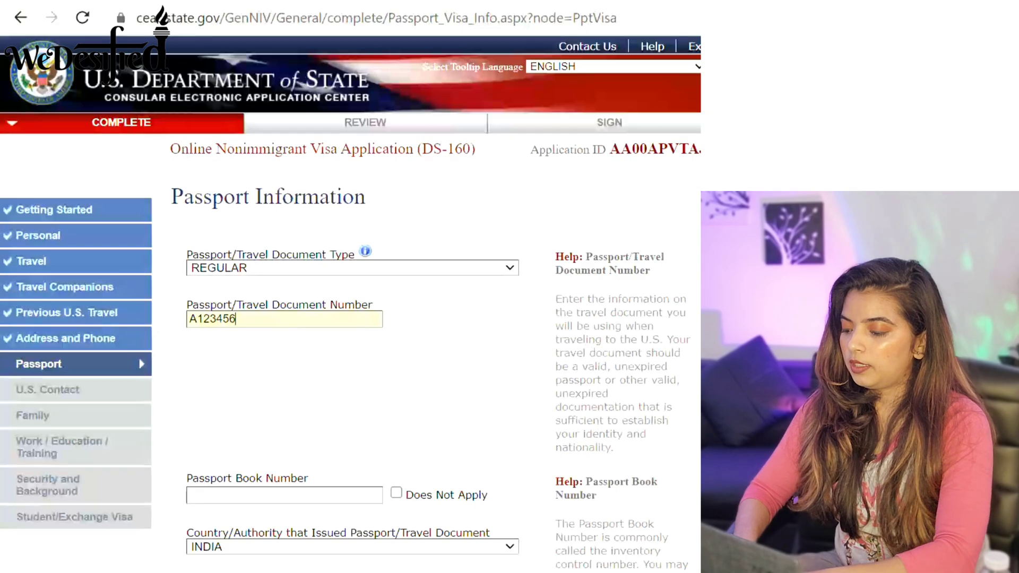
{"action": "scroll", "coordinate": [284, 324], "scroll_direction": "down", "scroll_amount": 1}
{"action": "scroll", "coordinate": [376, 306], "scroll_direction": "down", "scroll_amount": 4}
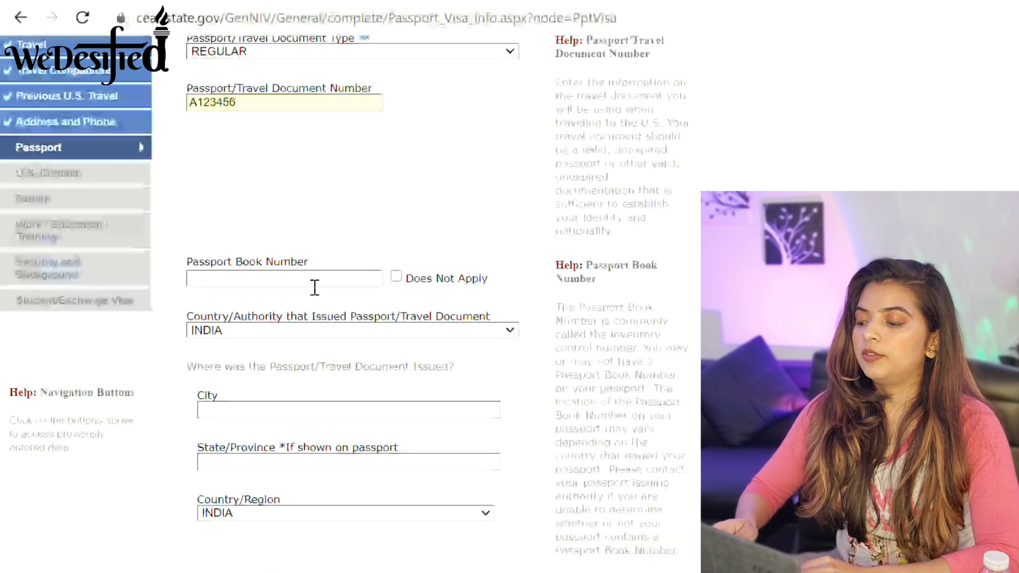
{"action": "left_click", "coordinate": [396, 280]}
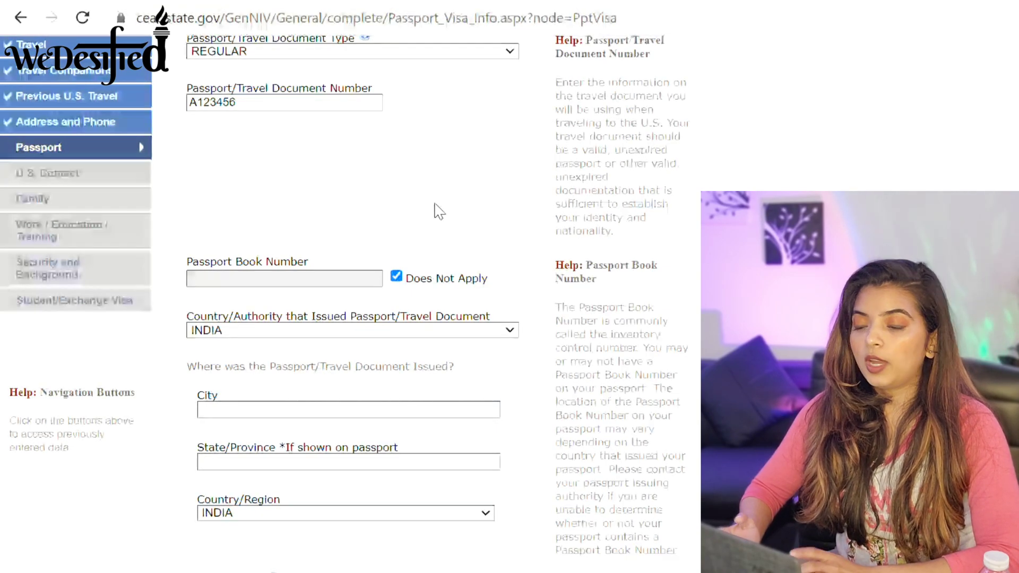
Confirm the 01 JAN 2019 to 16 AUG 2025 passport dates and answer No to a lost passport.
{"action": "scroll", "coordinate": [345, 303], "scroll_direction": "down", "scroll_amount": 3}
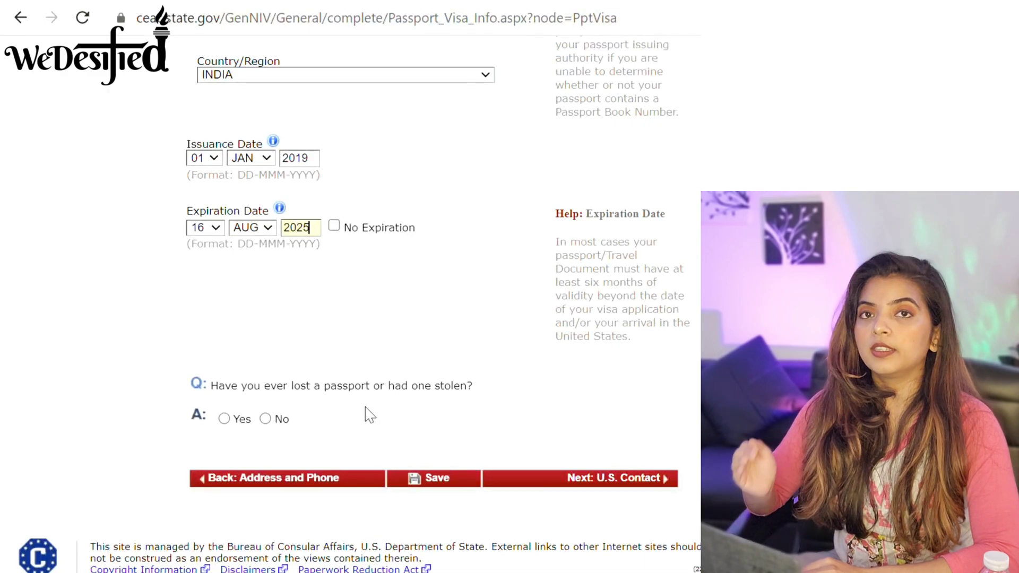
{"action": "left_click", "coordinate": [266, 421]}
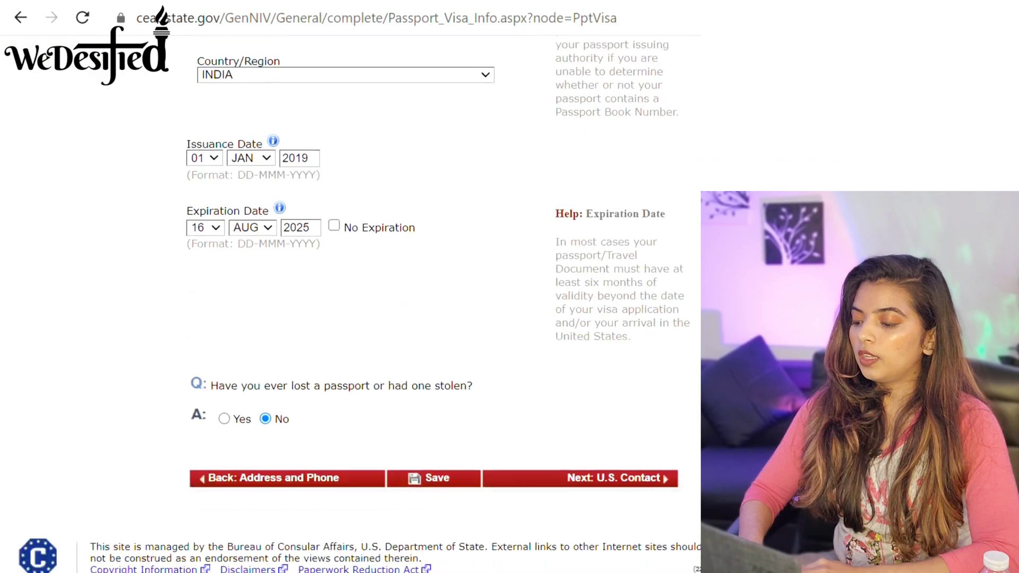
Give the U.S. contact organization INDIANA UNIVERSIY with relationship SCHOOL OFFICIAL, then continue to Family.
{"action": "left_click", "coordinate": [634, 479]}
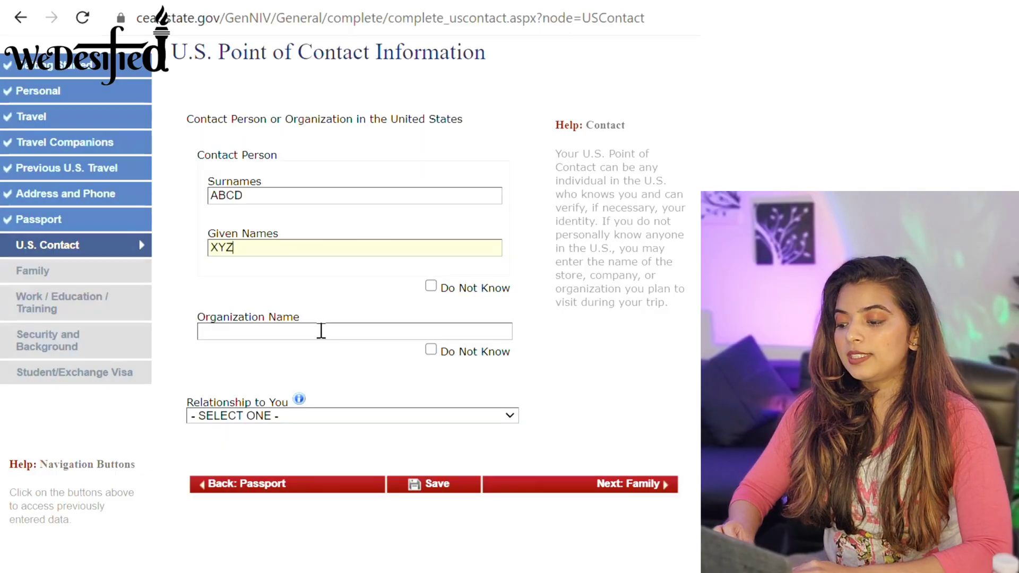
{"action": "left_click", "coordinate": [321, 330]}
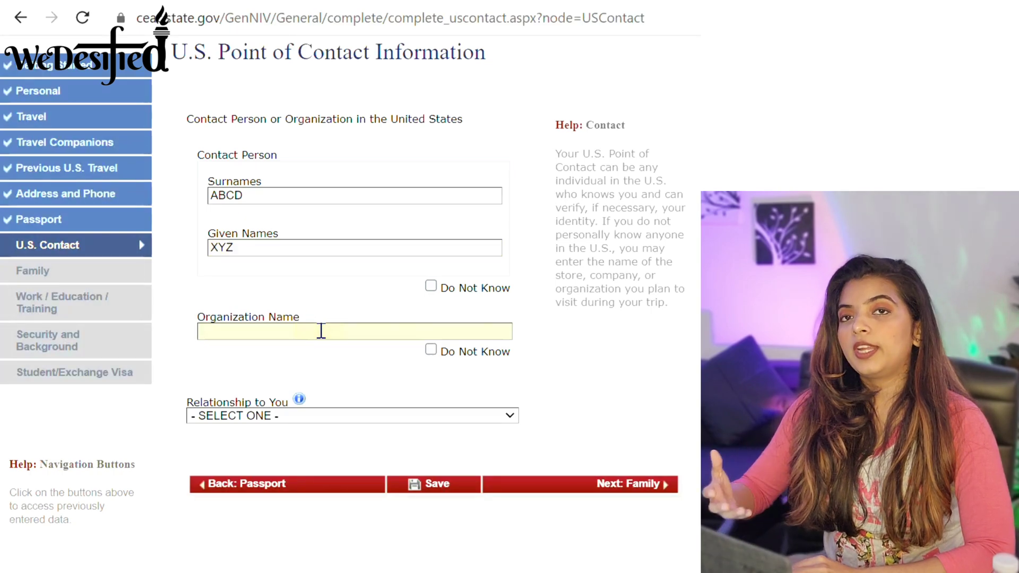
{"action": "type", "text": "INDIANA "}
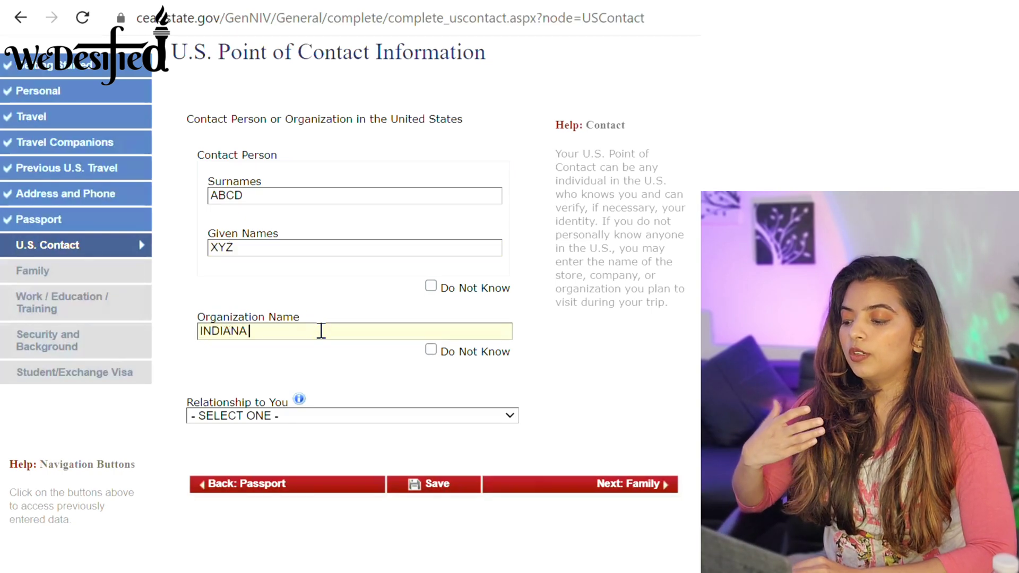
{"action": "type", "text": "UNIVERSIY"}
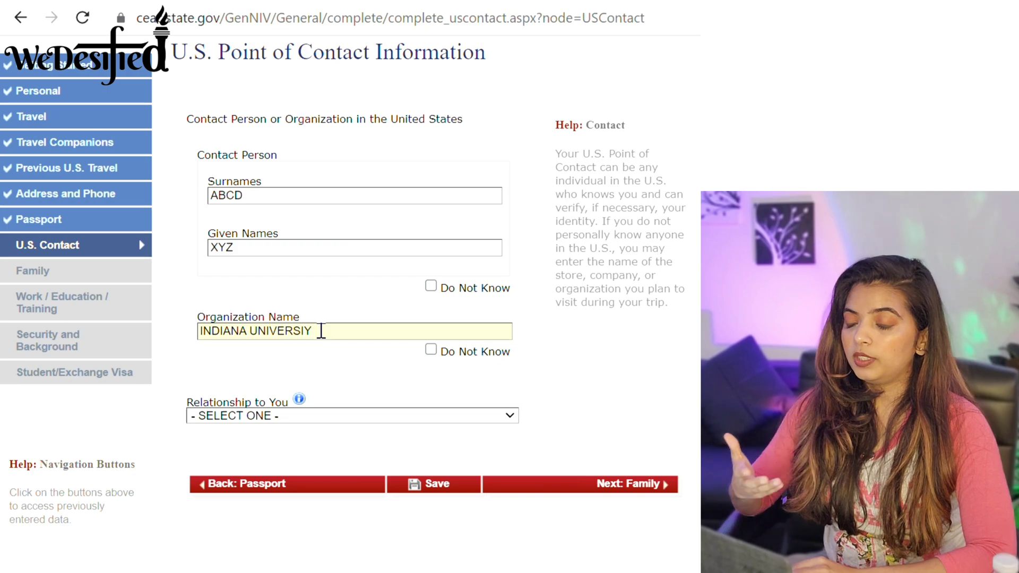
{"action": "left_click", "coordinate": [516, 416]}
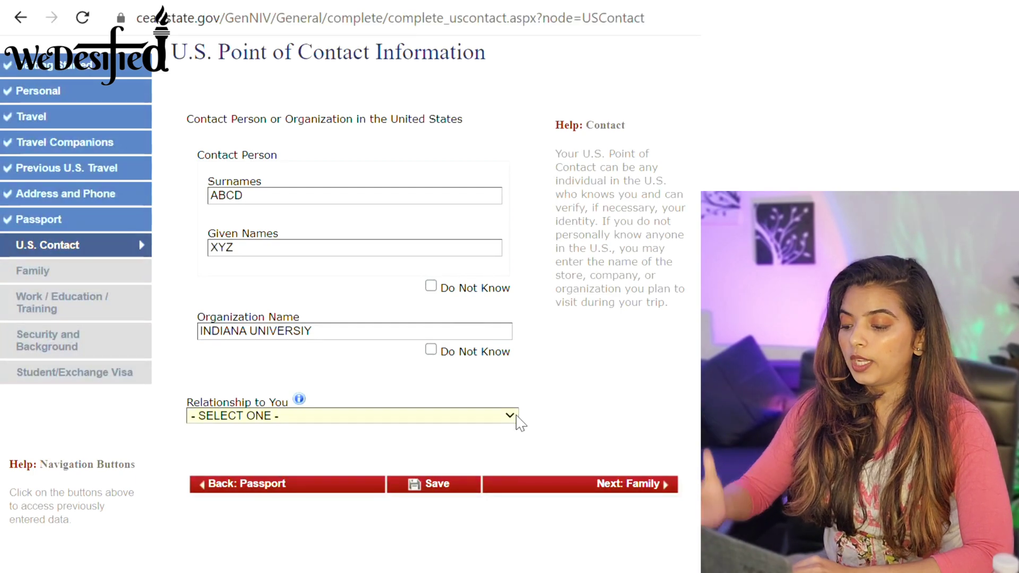
{"action": "left_click", "coordinate": [517, 420]}
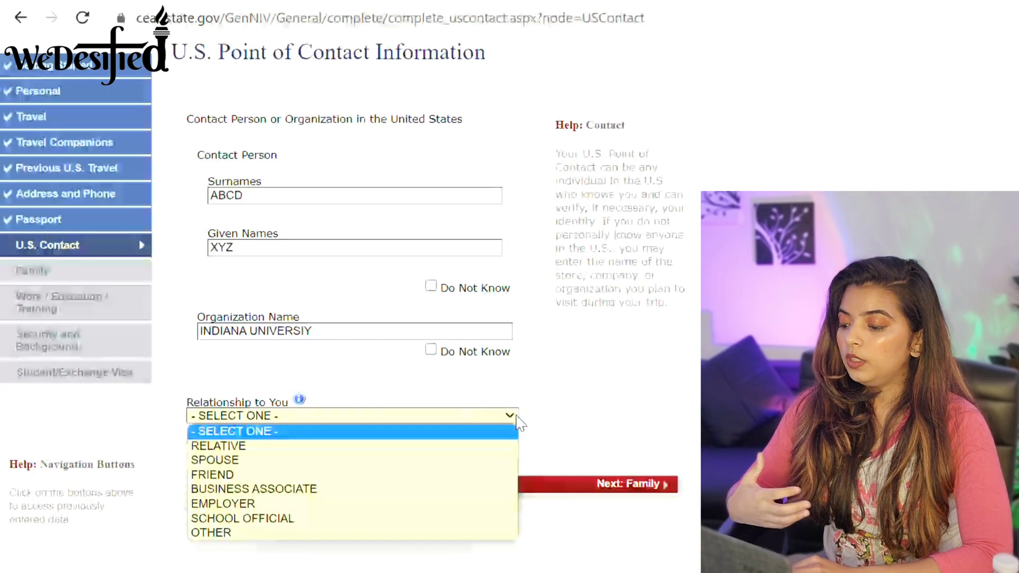
{"action": "left_click", "coordinate": [466, 519]}
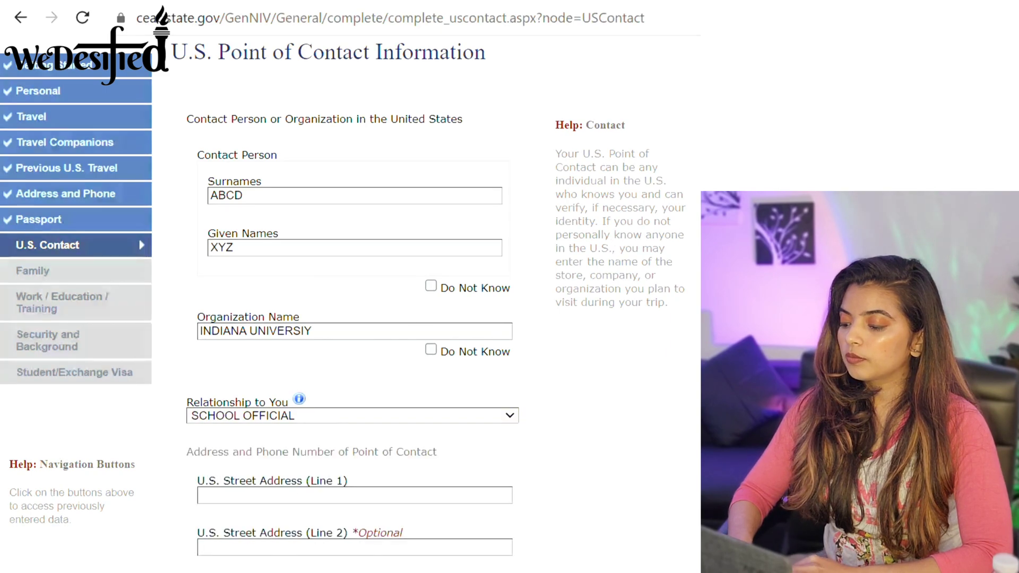
{"action": "scroll", "coordinate": [343, 296], "scroll_direction": "down", "scroll_amount": 1}
{"action": "scroll", "coordinate": [532, 246], "scroll_direction": "down", "scroll_amount": 6}
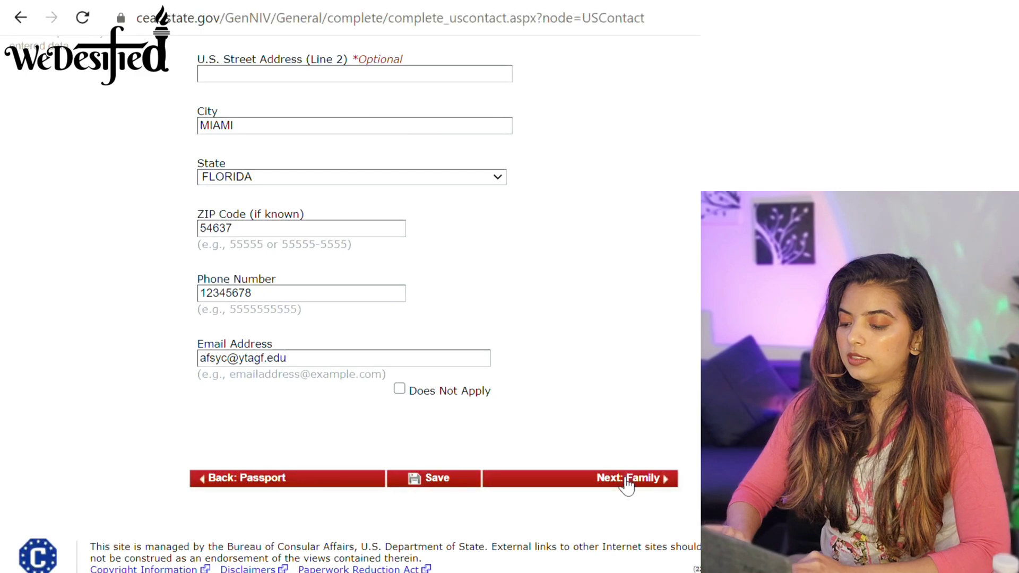
{"action": "left_click", "coordinate": [627, 480]}
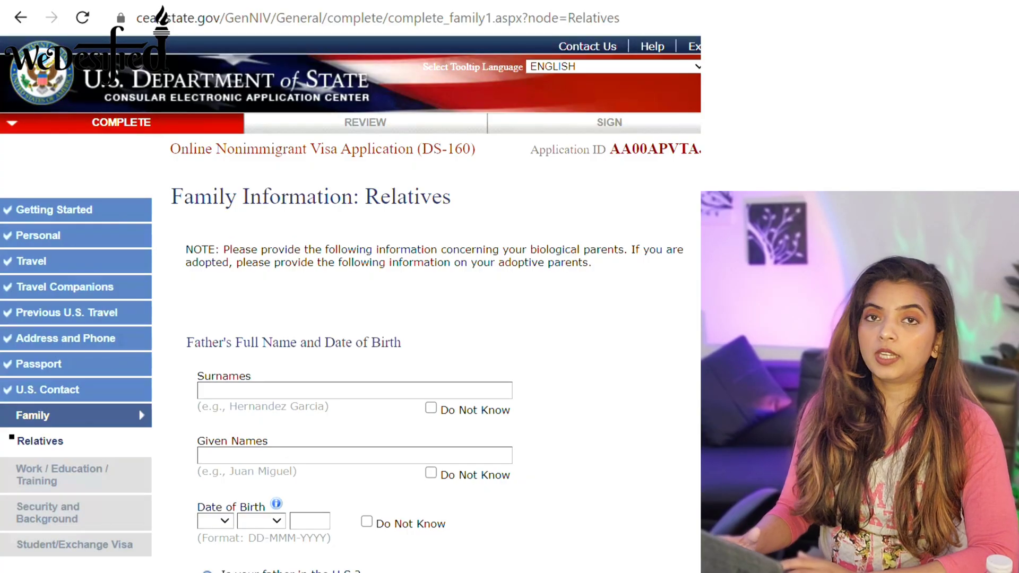
Scroll through the Family Relatives page to review parents' details and the U.S.-relatives answers.
{"action": "scroll", "coordinate": [350, 304], "scroll_direction": "down", "scroll_amount": 3}
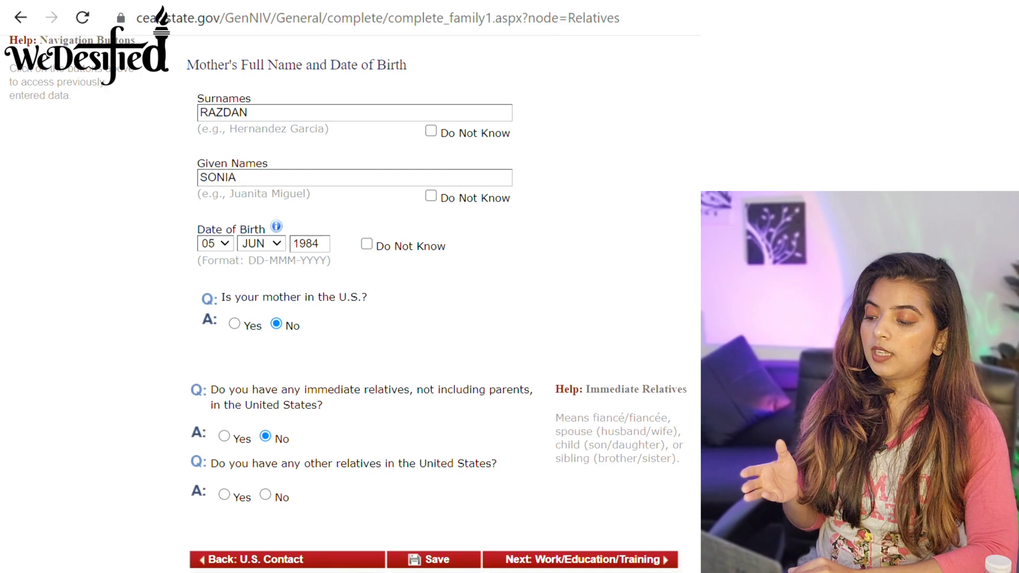
{"action": "scroll", "coordinate": [350, 303], "scroll_direction": "down", "scroll_amount": 2}
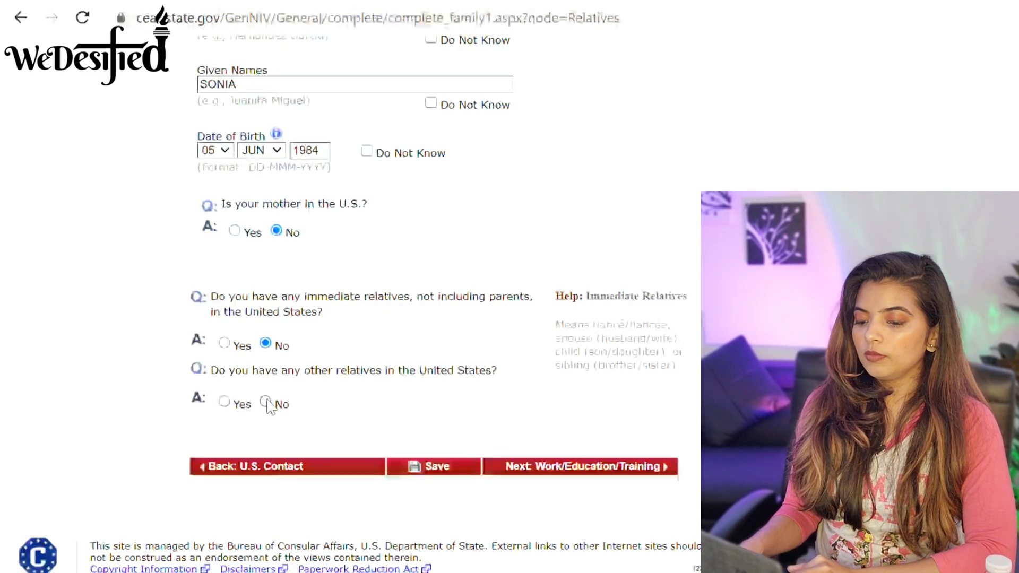
{"action": "scroll", "coordinate": [270, 405], "scroll_direction": "up", "scroll_amount": 4}
{"action": "scroll", "coordinate": [350, 318], "scroll_direction": "down", "scroll_amount": 4}
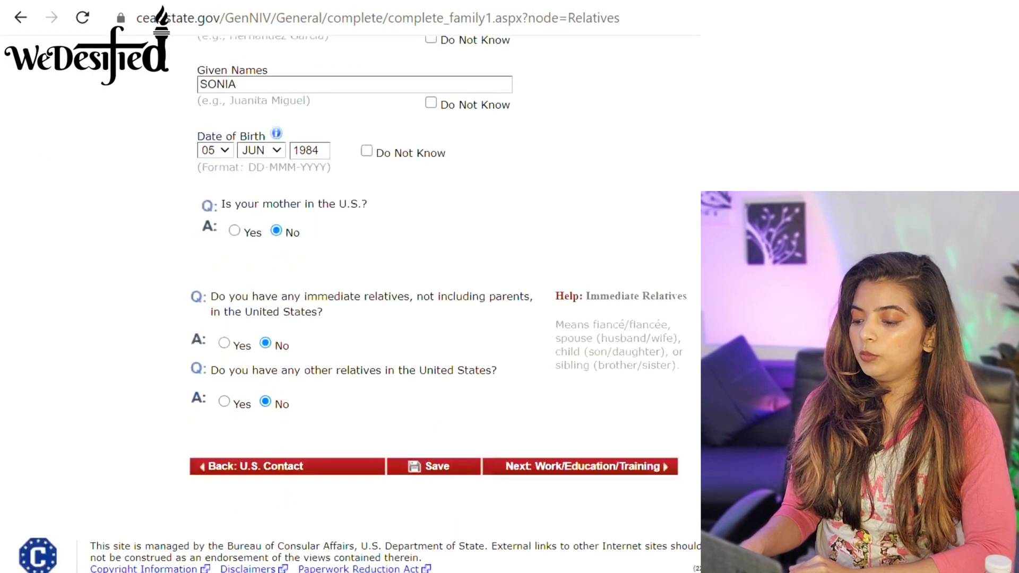
{"action": "left_click", "coordinate": [514, 470]}
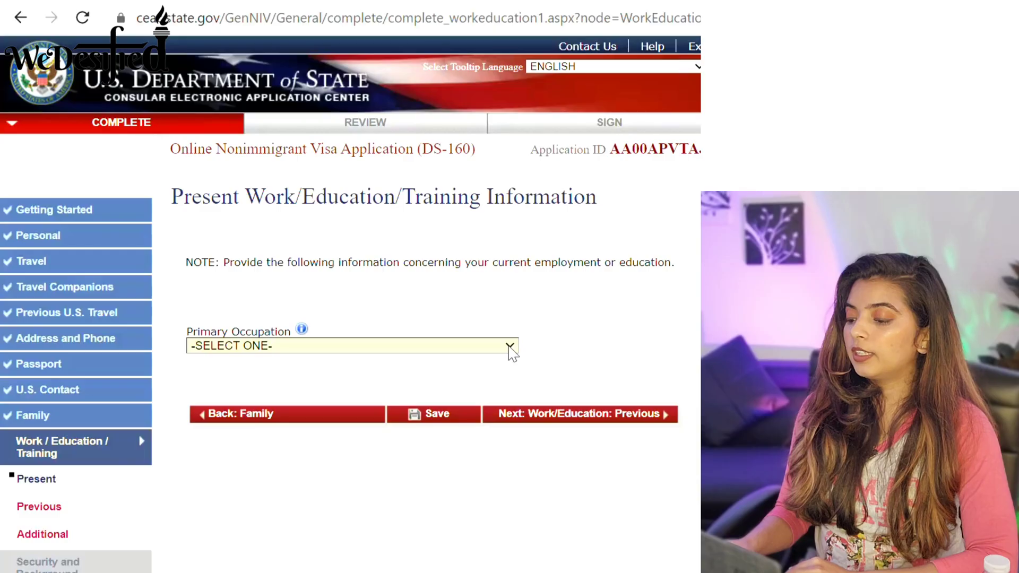
{"action": "left_click", "coordinate": [511, 347]}
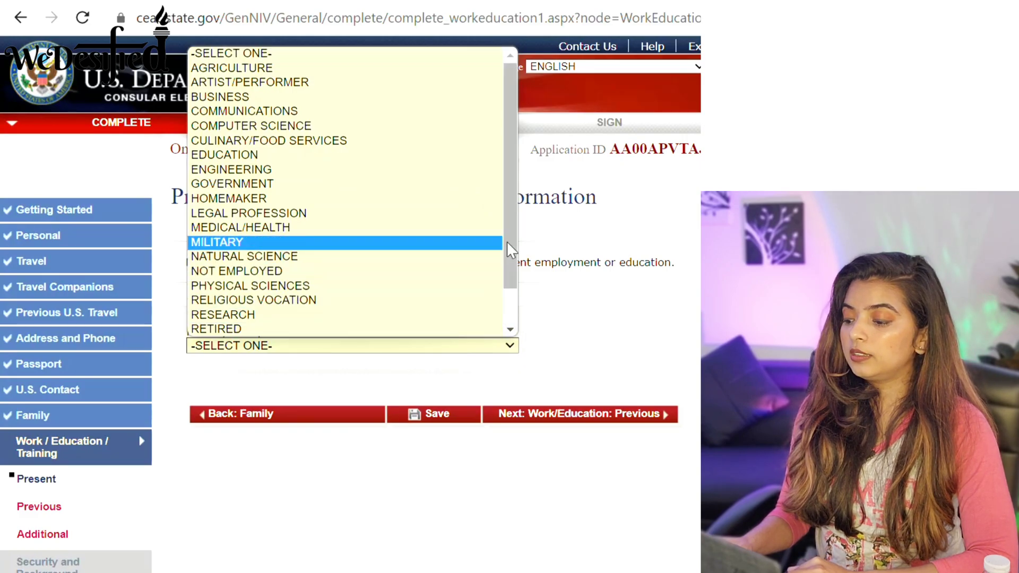
{"action": "scroll", "coordinate": [508, 239], "scroll_direction": "down", "scroll_amount": 1}
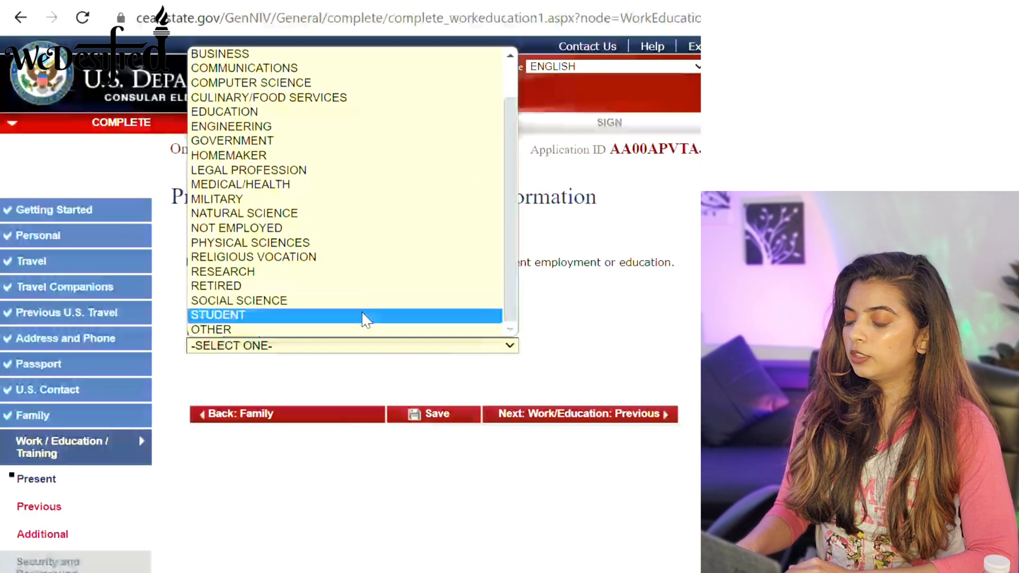
{"action": "left_click", "coordinate": [366, 317]}
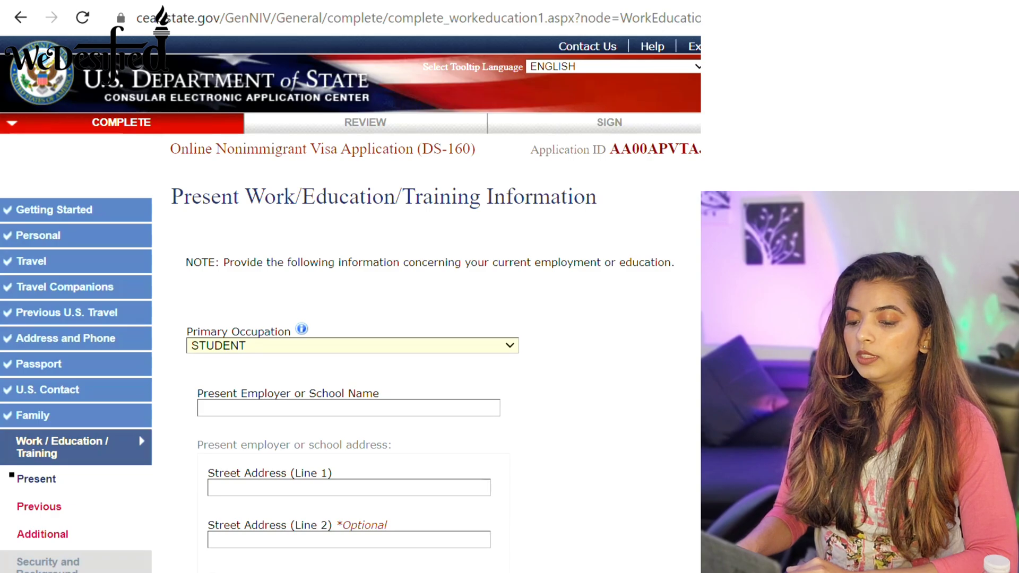
{"action": "scroll", "coordinate": [350, 302], "scroll_direction": "down", "scroll_amount": 6}
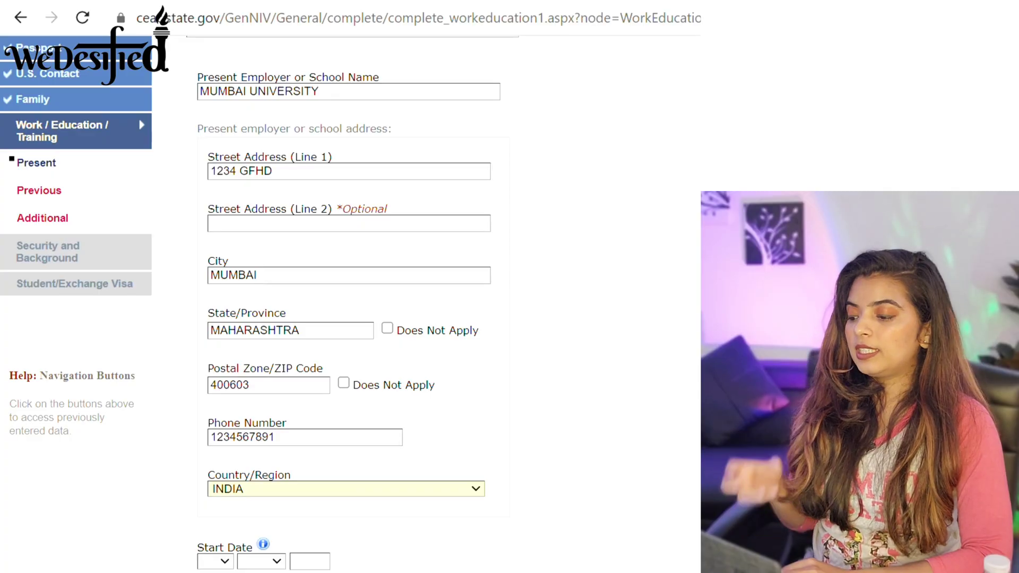
Mark monthly income Does Not Apply and enter duties 'STUDENT PURSUING MASTERS DEGREE IN ECONOMICS'.
{"action": "scroll", "coordinate": [350, 303], "scroll_direction": "down", "scroll_amount": 3}
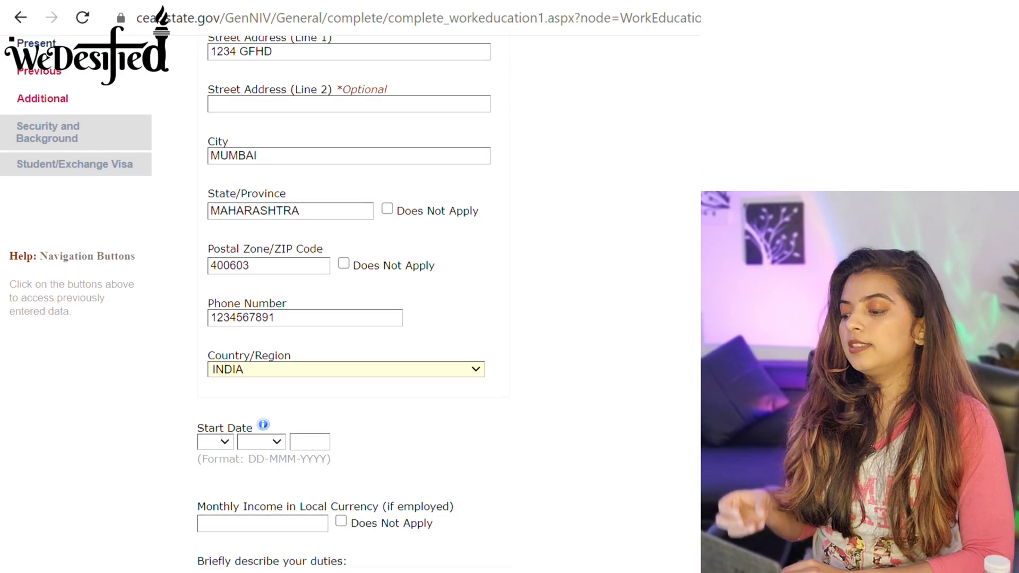
{"action": "scroll", "coordinate": [350, 302], "scroll_direction": "down", "scroll_amount": 4}
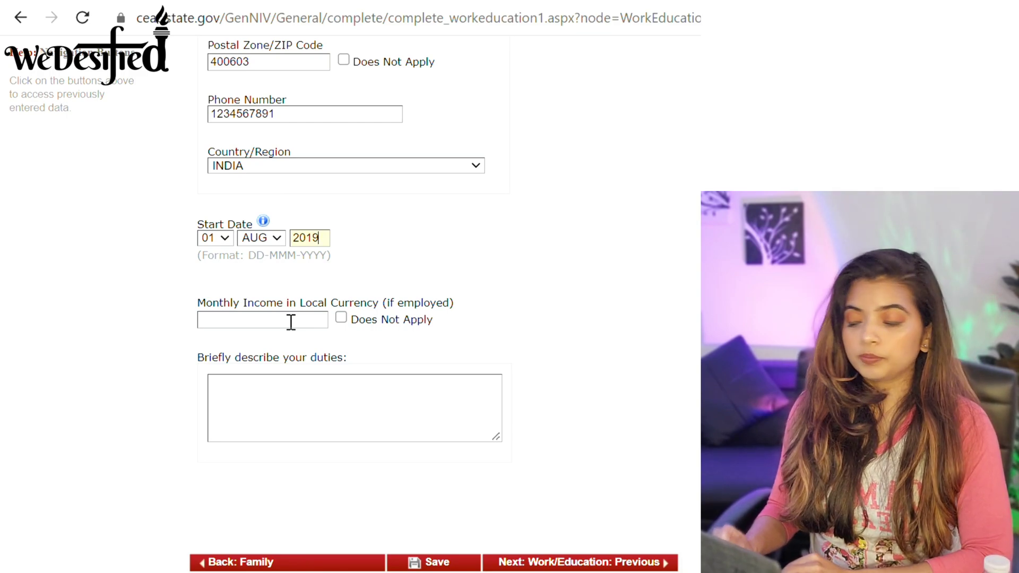
{"action": "left_click", "coordinate": [291, 322]}
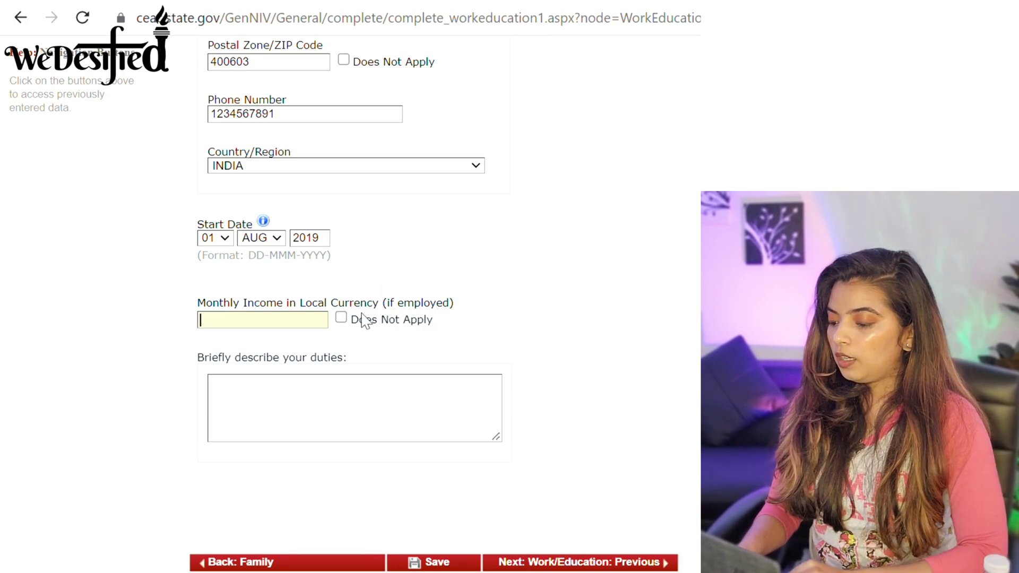
{"action": "left_click", "coordinate": [343, 317]}
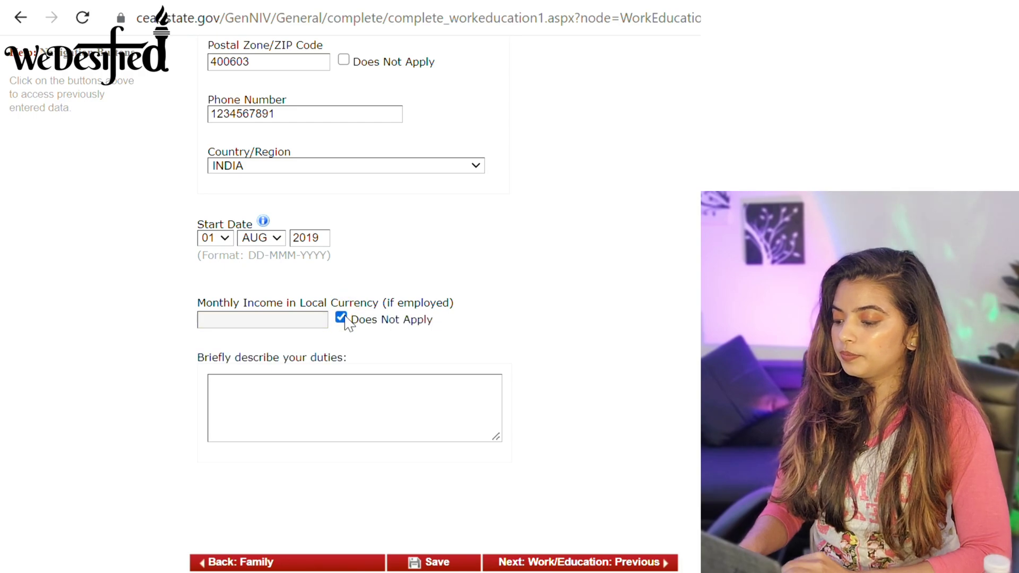
{"action": "left_click", "coordinate": [237, 389]}
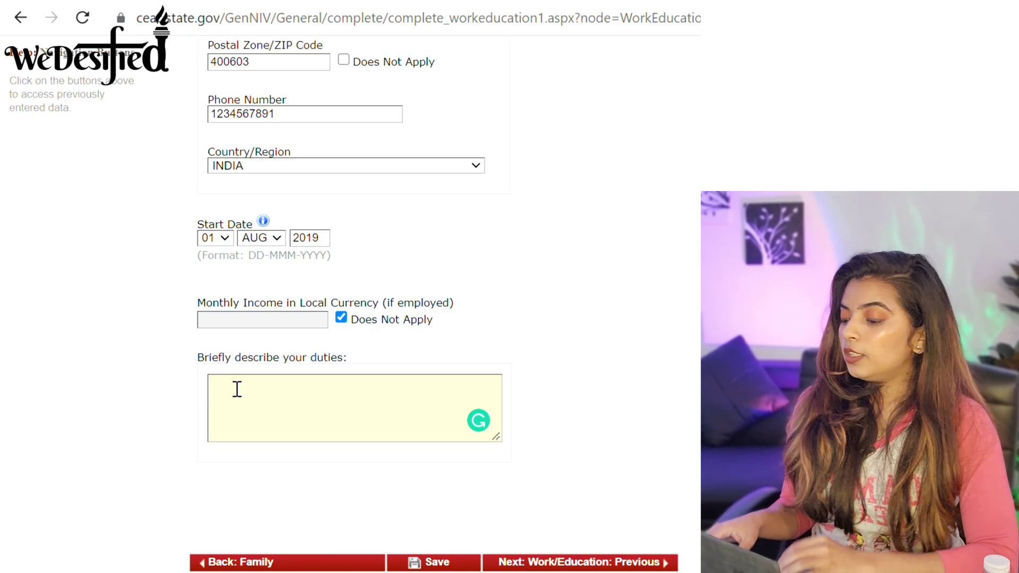
{"action": "type", "text": "STUDE"}
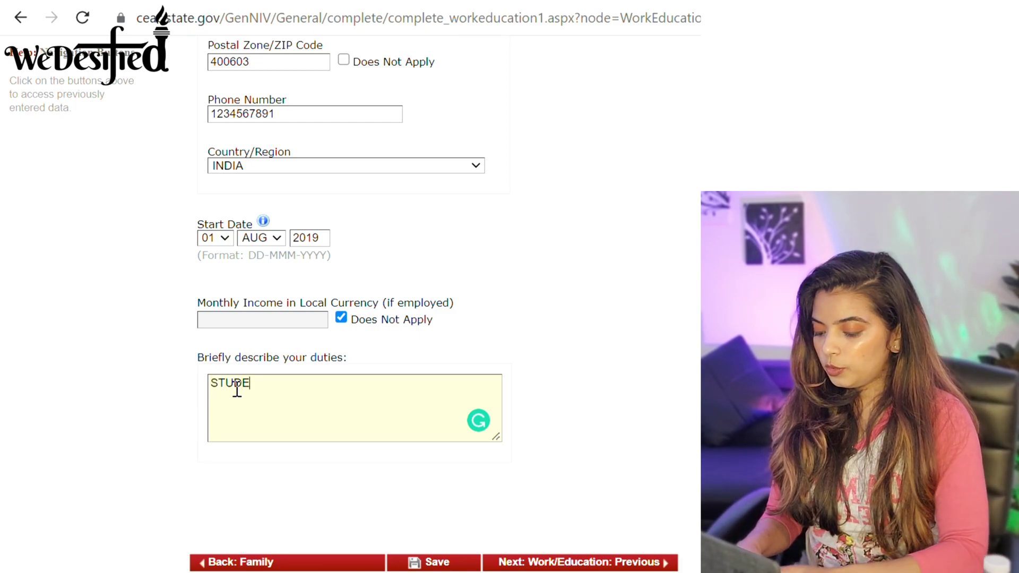
{"action": "type", "text": "NT PUR"}
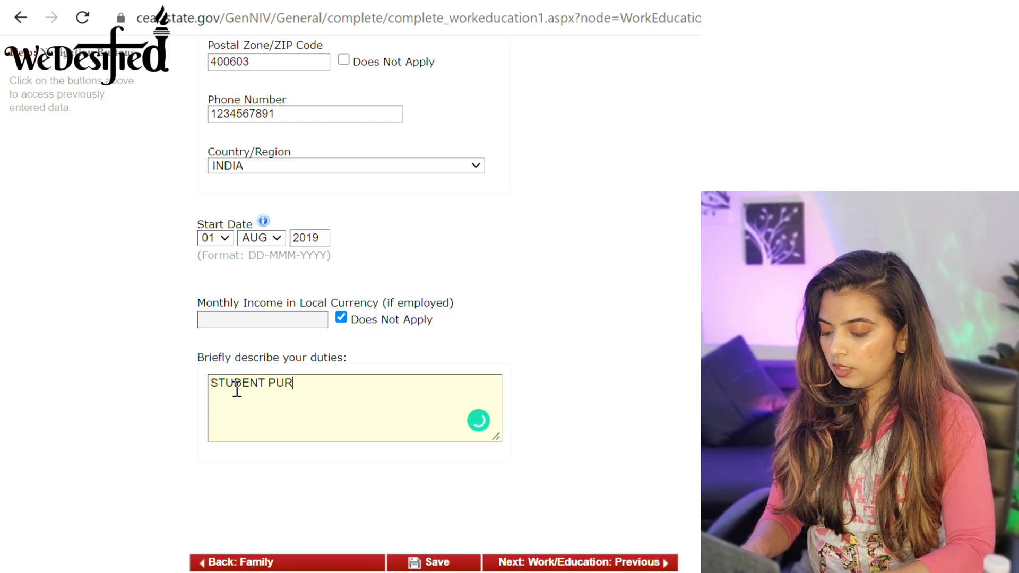
{"action": "type", "text": "SUING MA"}
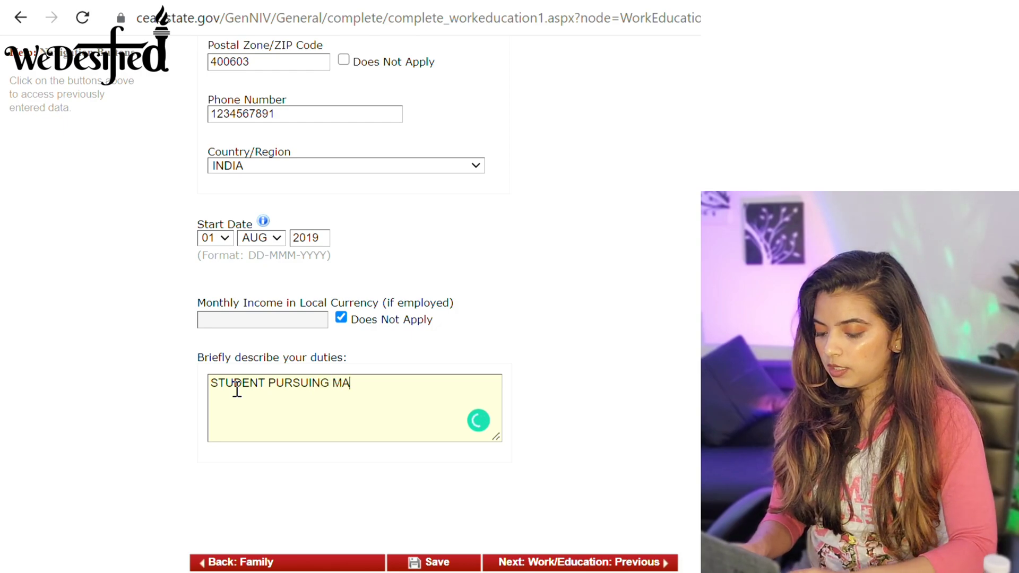
{"action": "type", "text": "STERS DEGR"}
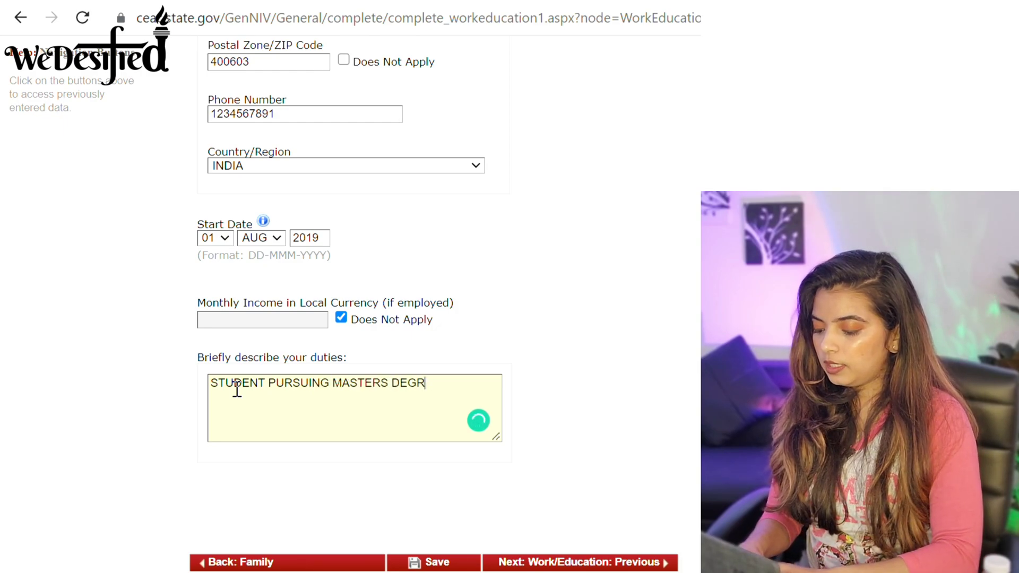
{"action": "type", "text": "EE IN ECON"}
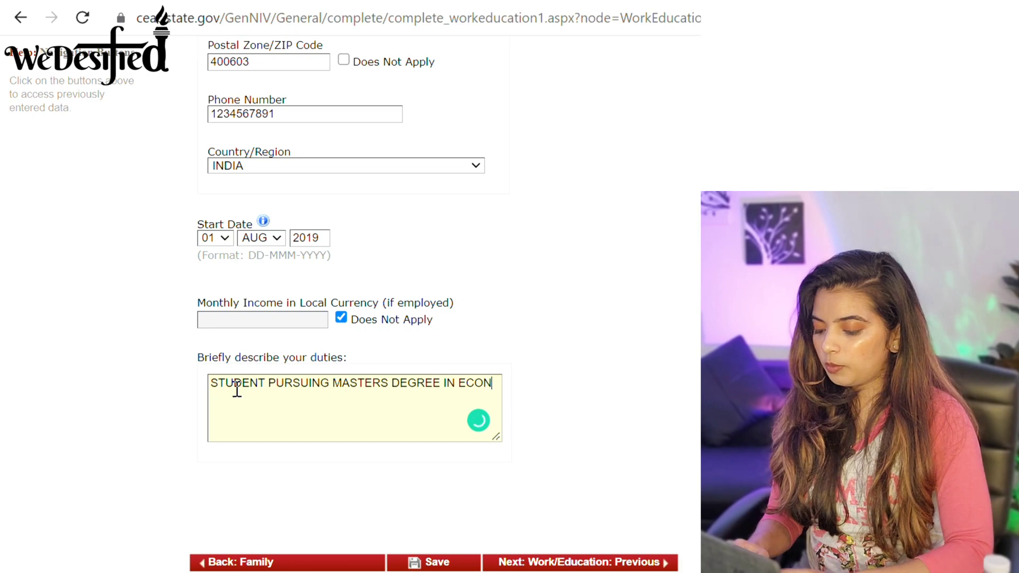
{"action": "type", "text": "OMICS"}
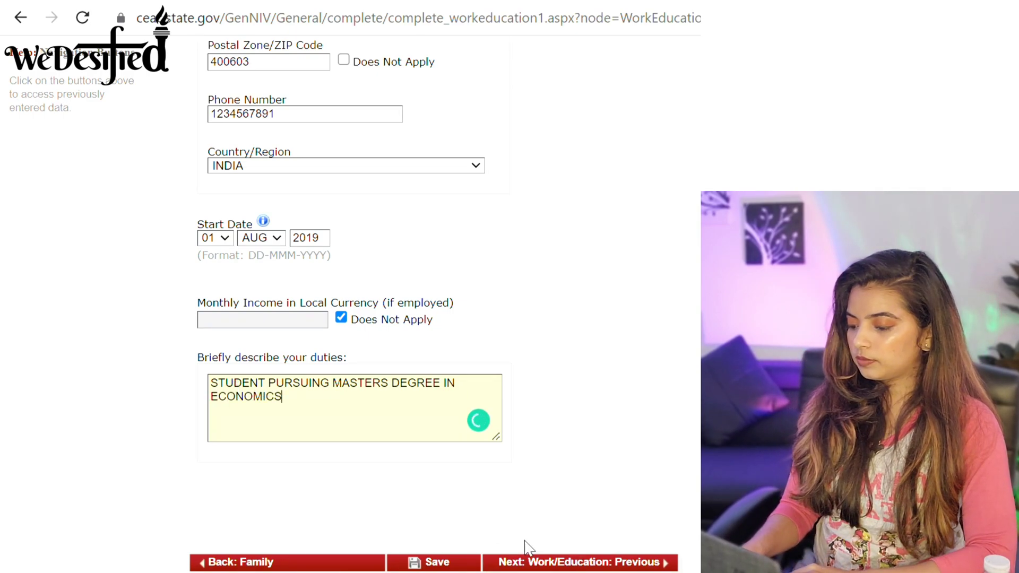
On Previous Work/Education, answer No to previous employment and Yes to secondary or higher education.
{"action": "left_click", "coordinate": [552, 565]}
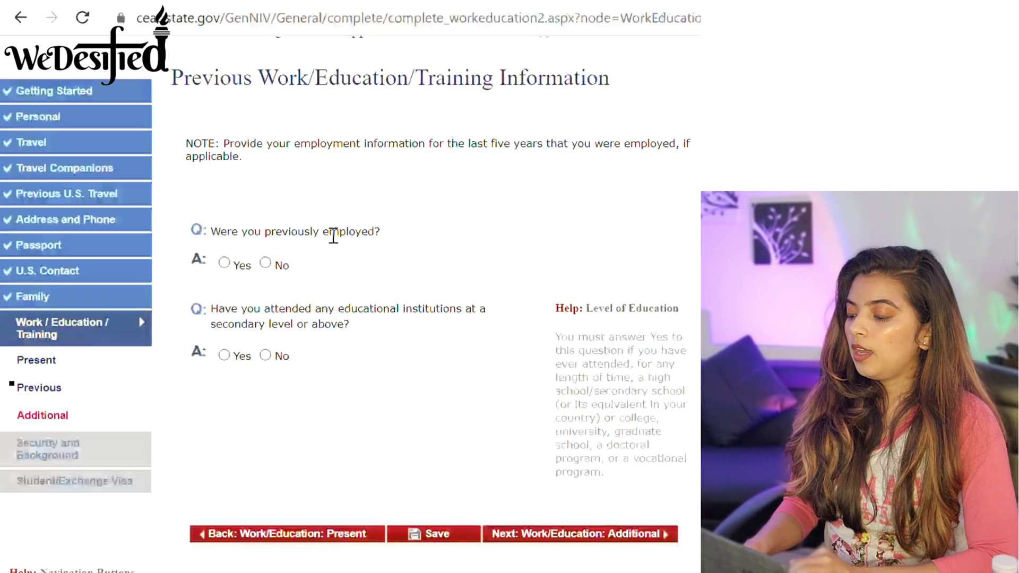
{"action": "left_click", "coordinate": [265, 263]}
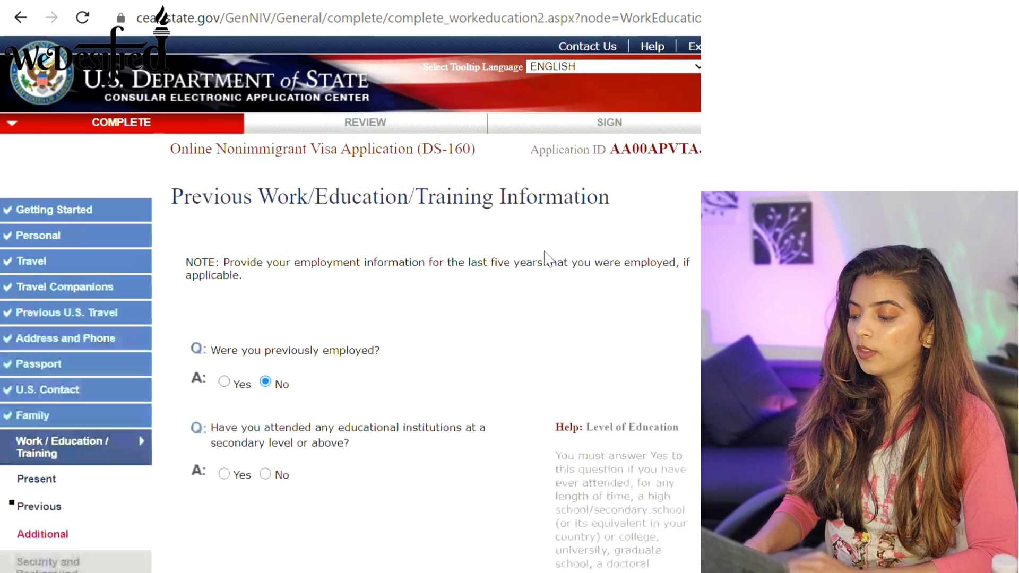
{"action": "scroll", "coordinate": [350, 319], "scroll_direction": "down", "scroll_amount": 4}
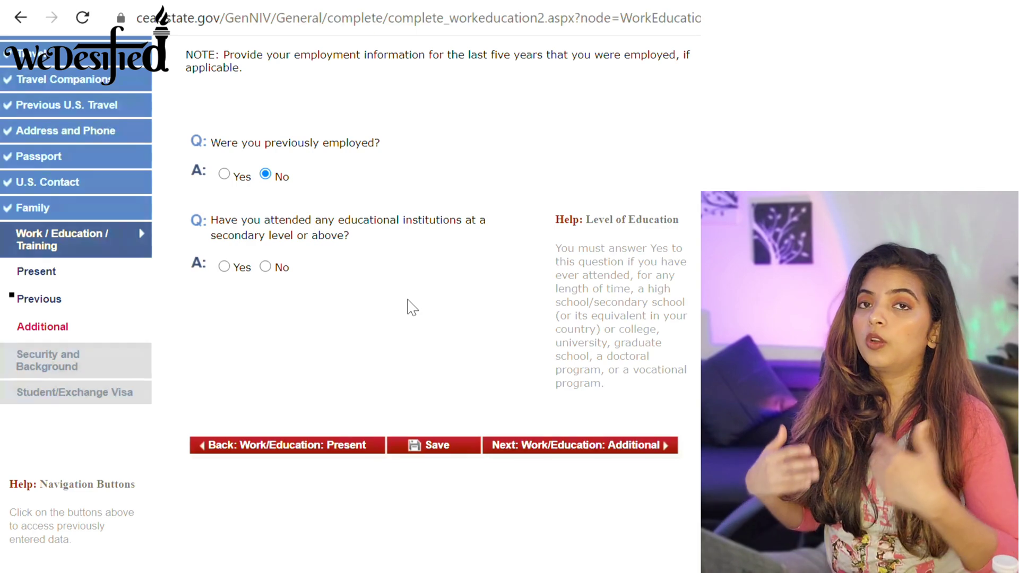
{"action": "left_click", "coordinate": [223, 267]}
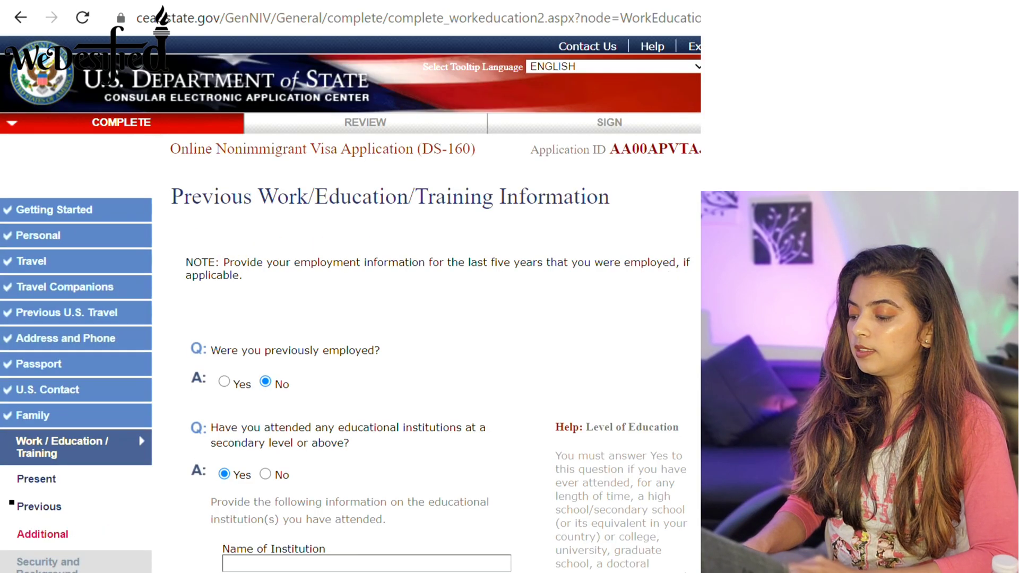
{"action": "scroll", "coordinate": [345, 304], "scroll_direction": "down", "scroll_amount": 8}
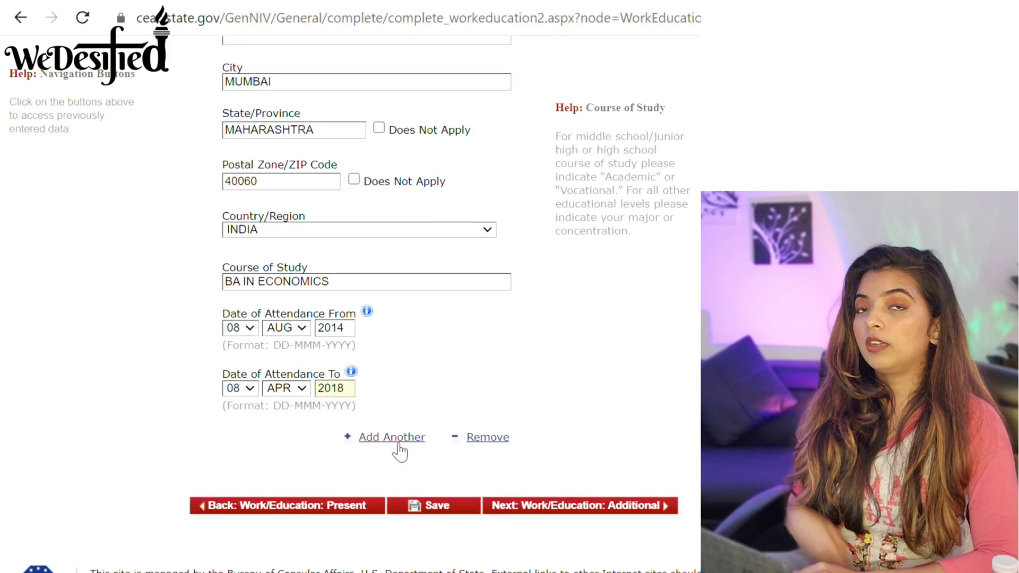
List ENGLISH, HINDI and MARATHI as the languages spoken.
{"action": "left_click", "coordinate": [632, 479]}
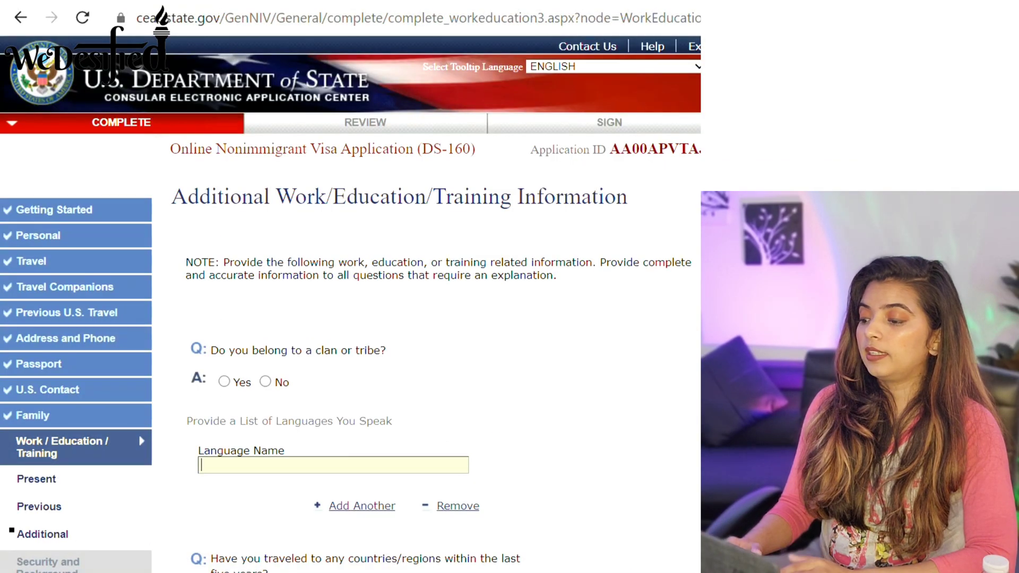
{"action": "scroll", "coordinate": [350, 304], "scroll_direction": "down", "scroll_amount": 1}
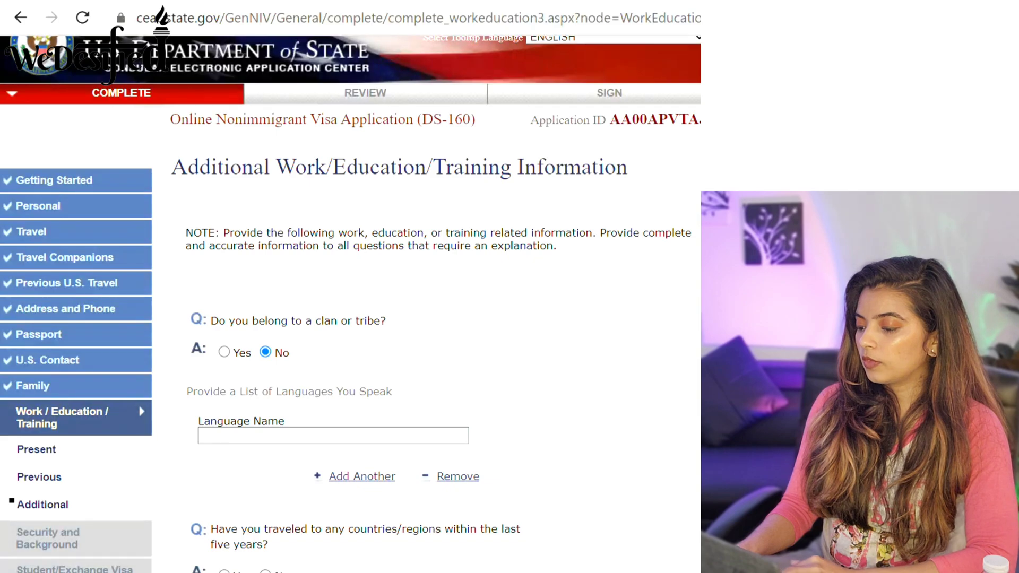
{"action": "scroll", "coordinate": [350, 302], "scroll_direction": "down", "scroll_amount": 2}
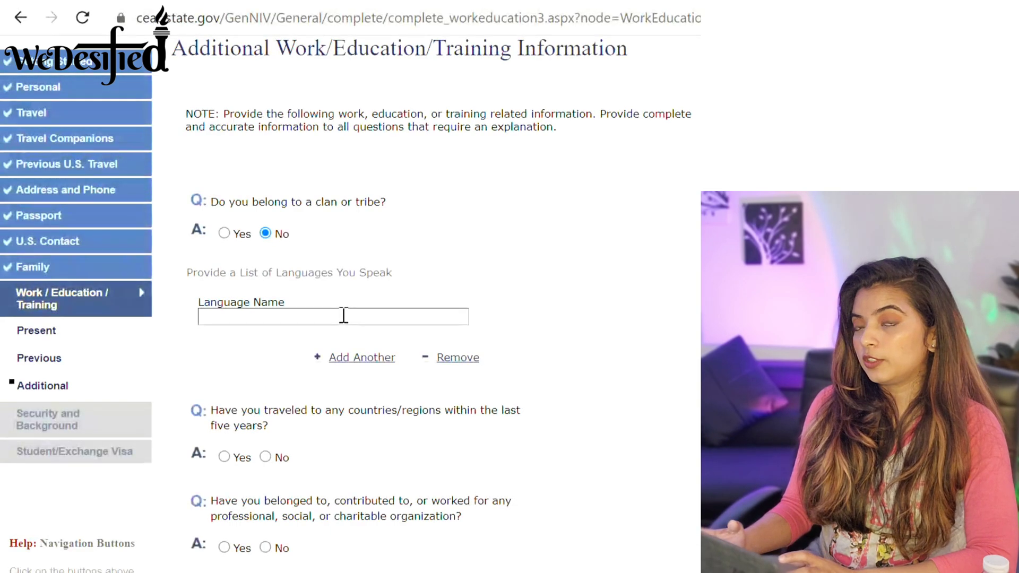
{"action": "type", "text": "NG"}
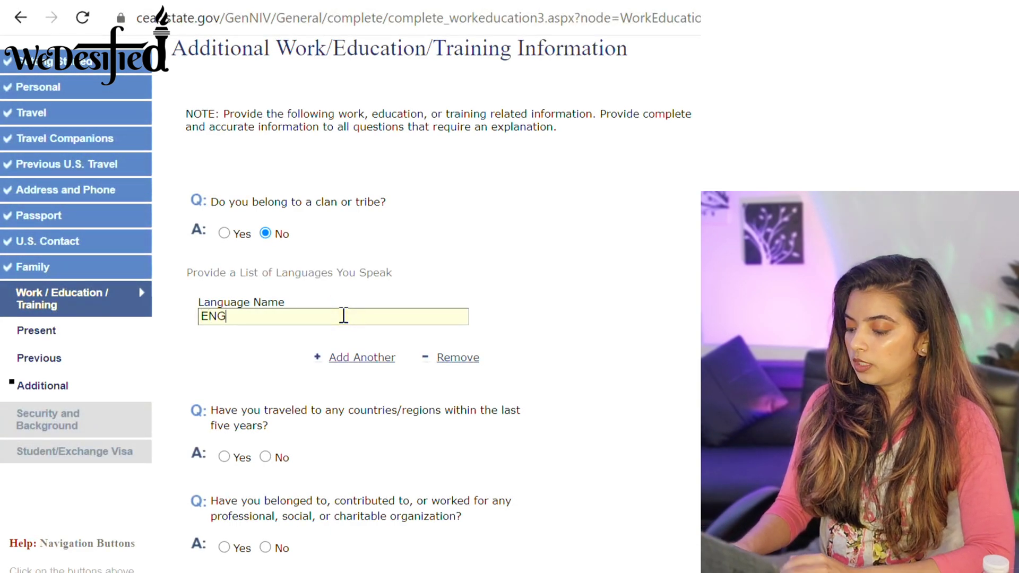
{"action": "type", "text": "LISH"}
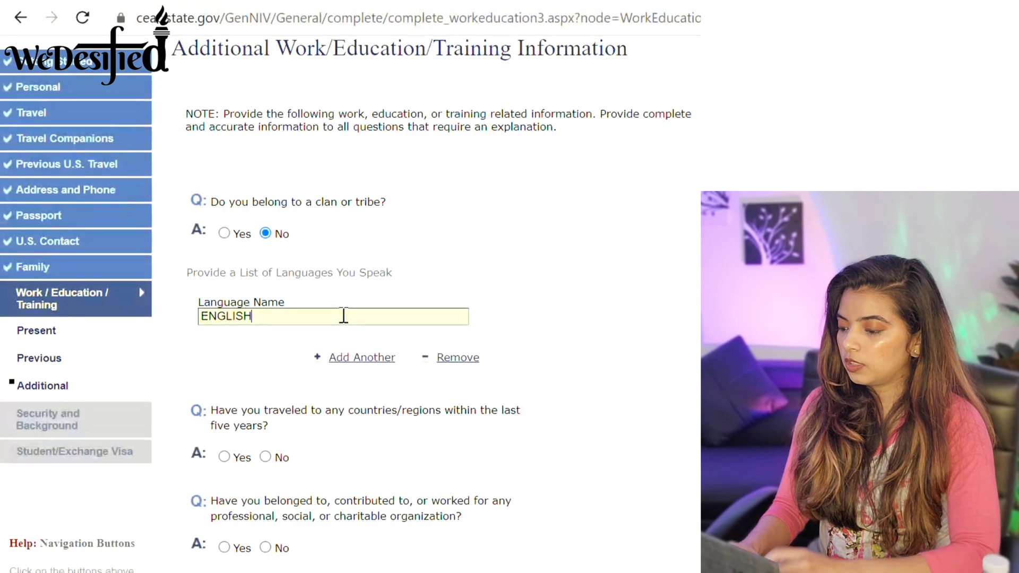
{"action": "left_click", "coordinate": [353, 360]}
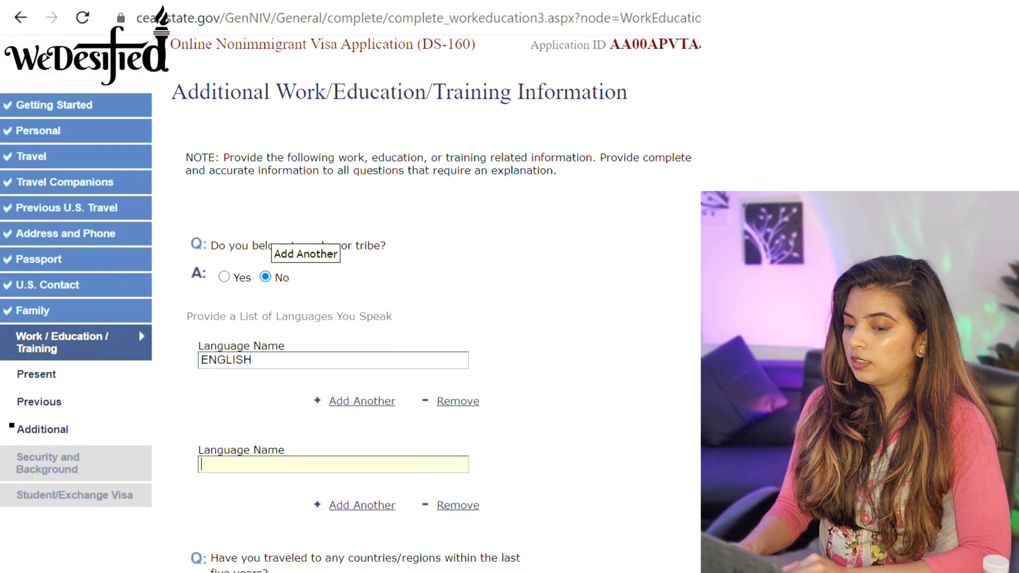
{"action": "type", "text": "H"}
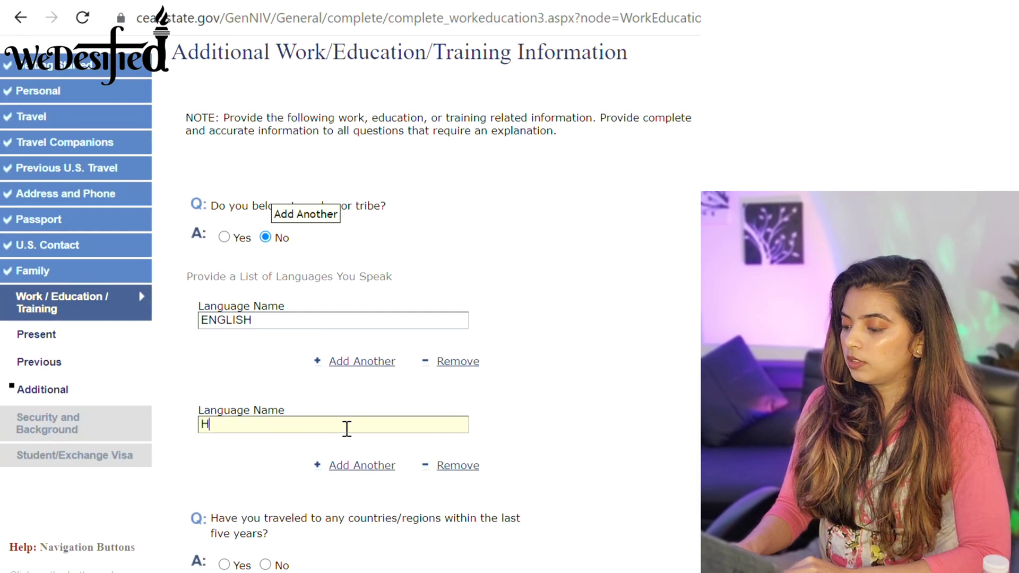
{"action": "type", "text": "INDI"}
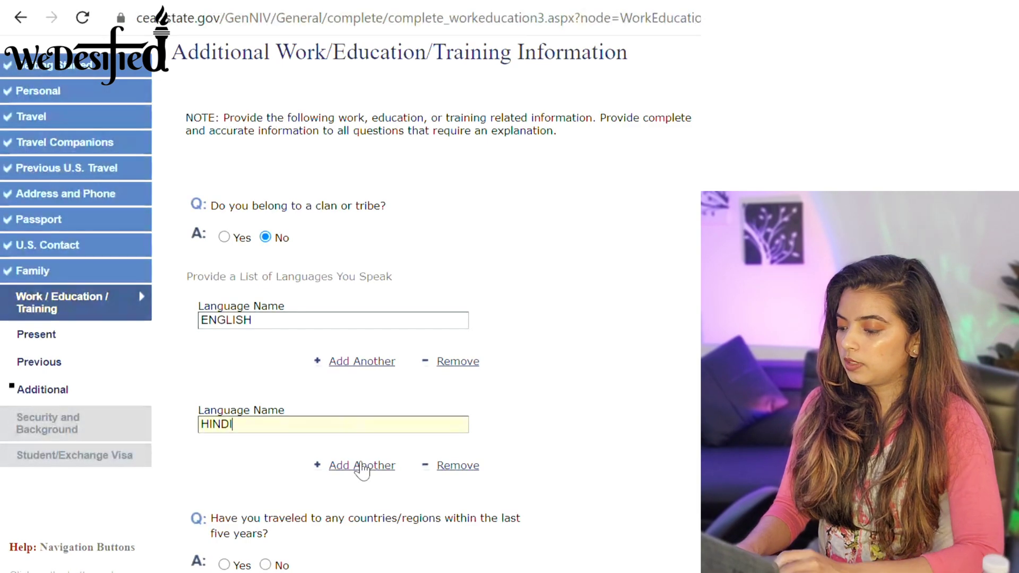
{"action": "left_click", "coordinate": [360, 466]}
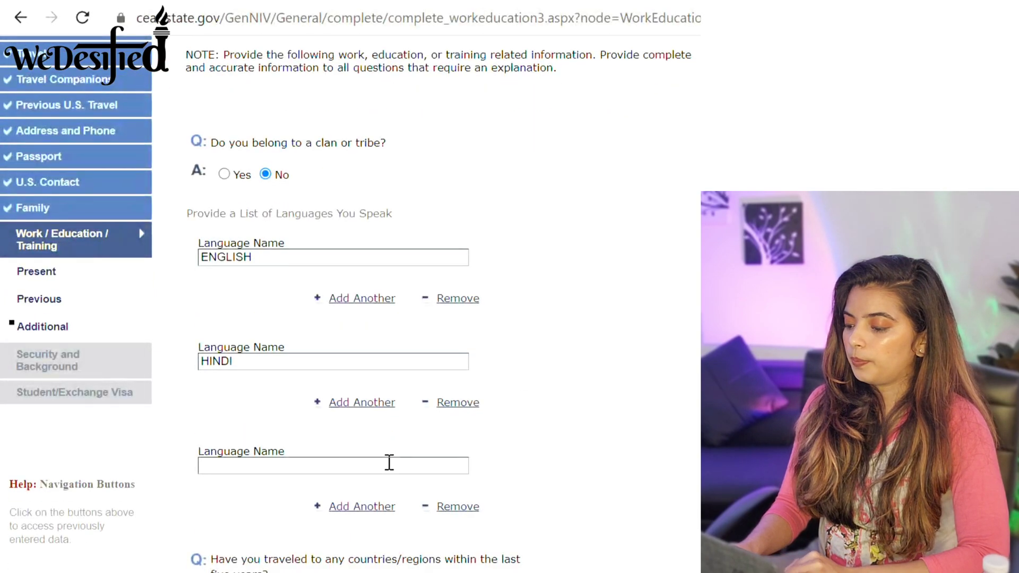
{"action": "left_click", "coordinate": [389, 462]}
{"action": "type", "text": "MARATHI"}
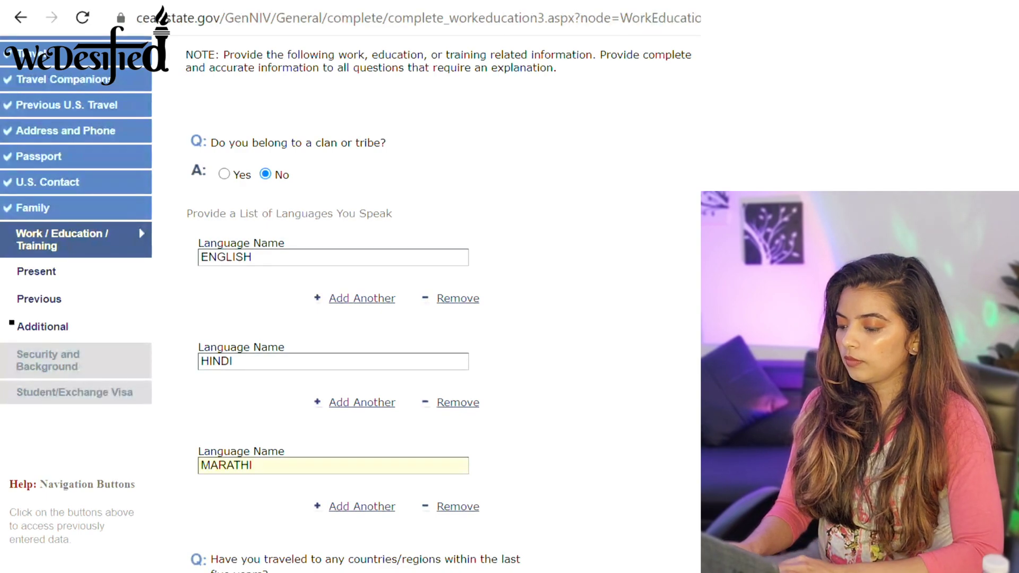
Review the clan, travel, organization, skills and military questions, all answered No.
{"action": "scroll", "coordinate": [491, 432], "scroll_direction": "down", "scroll_amount": 1}
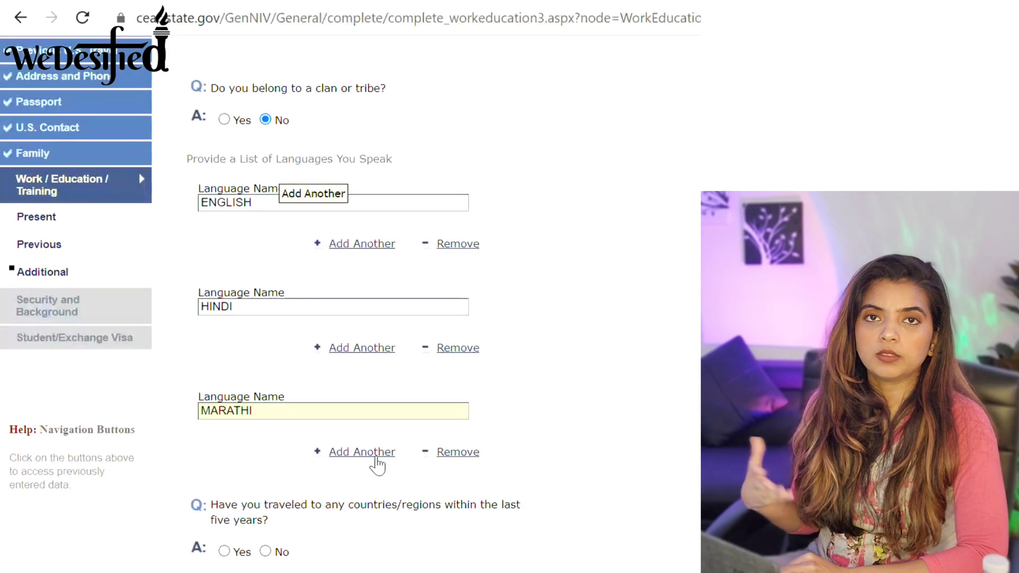
{"action": "scroll", "coordinate": [377, 466], "scroll_direction": "down", "scroll_amount": 4}
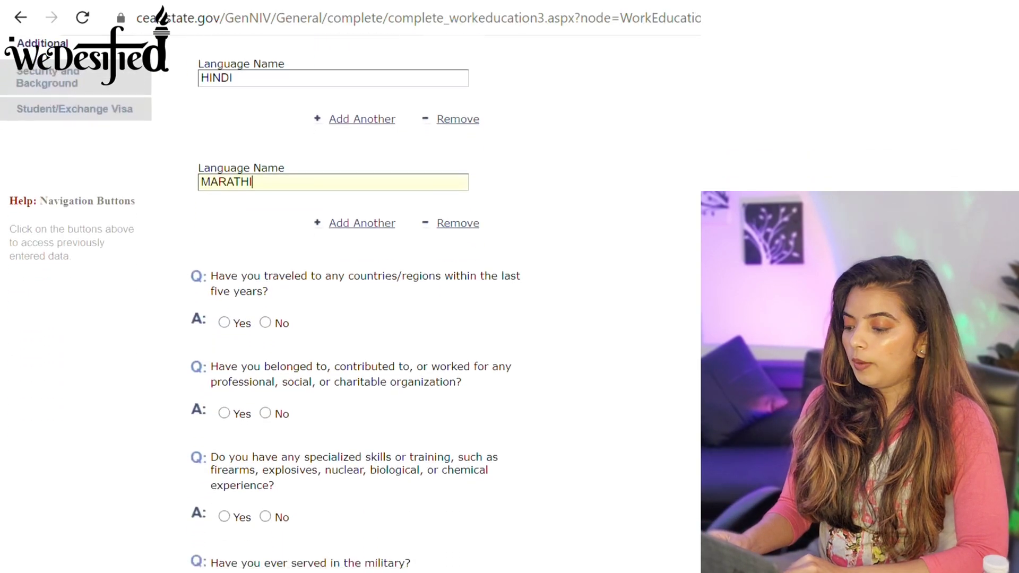
{"action": "scroll", "coordinate": [356, 319], "scroll_direction": "down", "scroll_amount": 2}
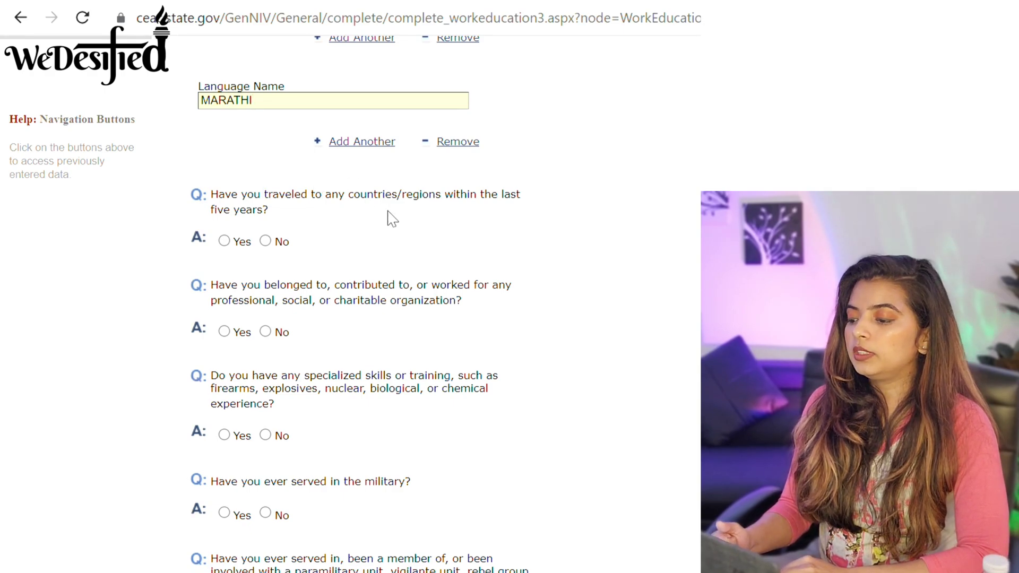
{"action": "scroll", "coordinate": [268, 253], "scroll_direction": "up", "scroll_amount": 9}
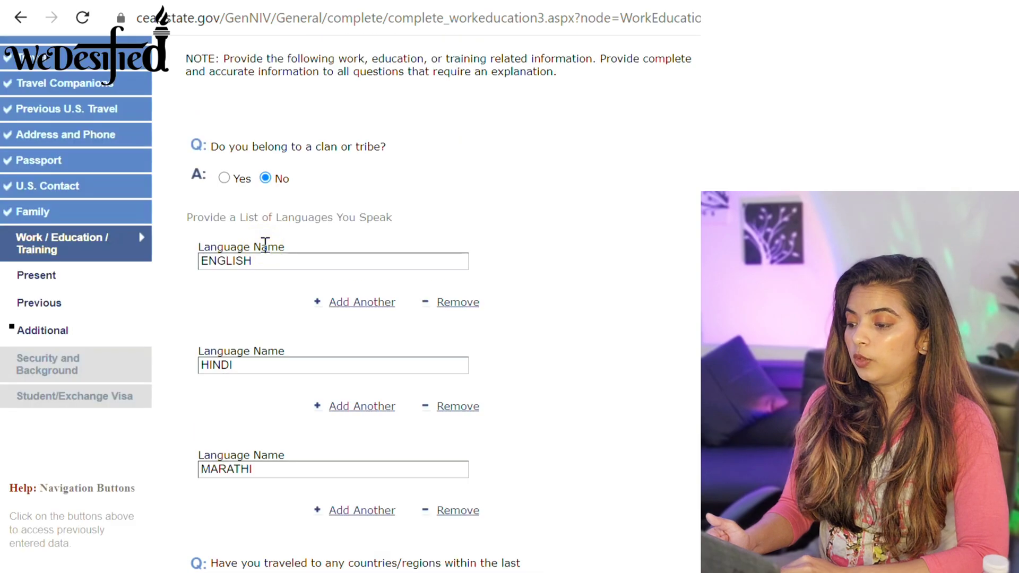
{"action": "scroll", "coordinate": [346, 303], "scroll_direction": "down", "scroll_amount": 10}
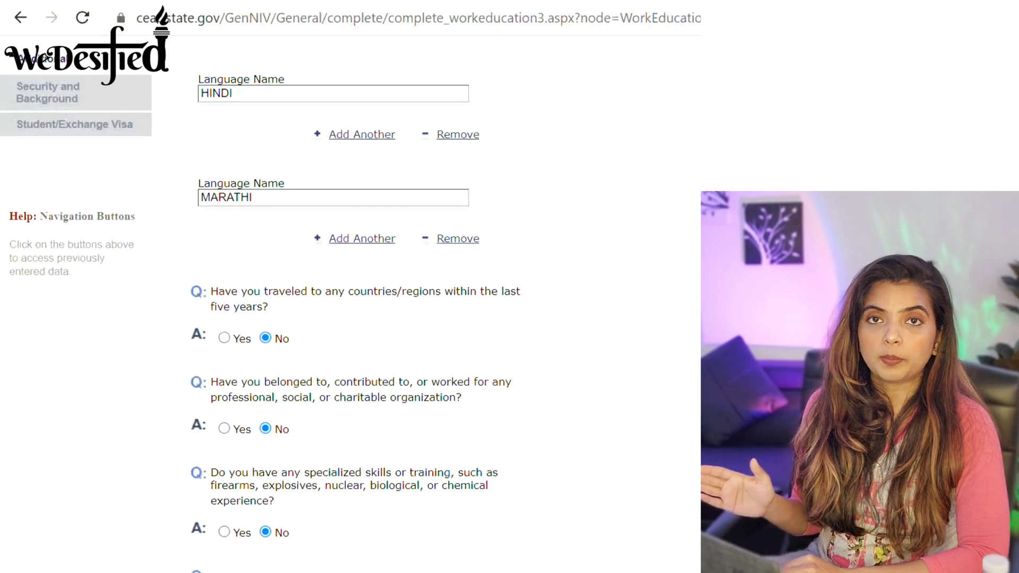
{"action": "scroll", "coordinate": [309, 479], "scroll_direction": "down", "scroll_amount": 5}
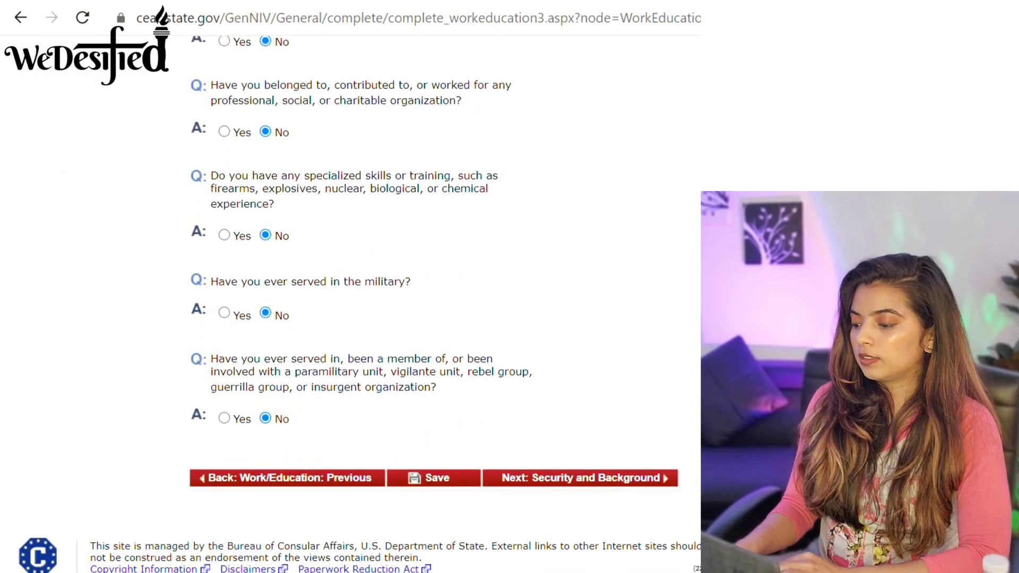
Answer No to the Part 1 mental-disorder and drug-abuser questions, then continue to Part 2.
{"action": "left_click", "coordinate": [568, 477]}
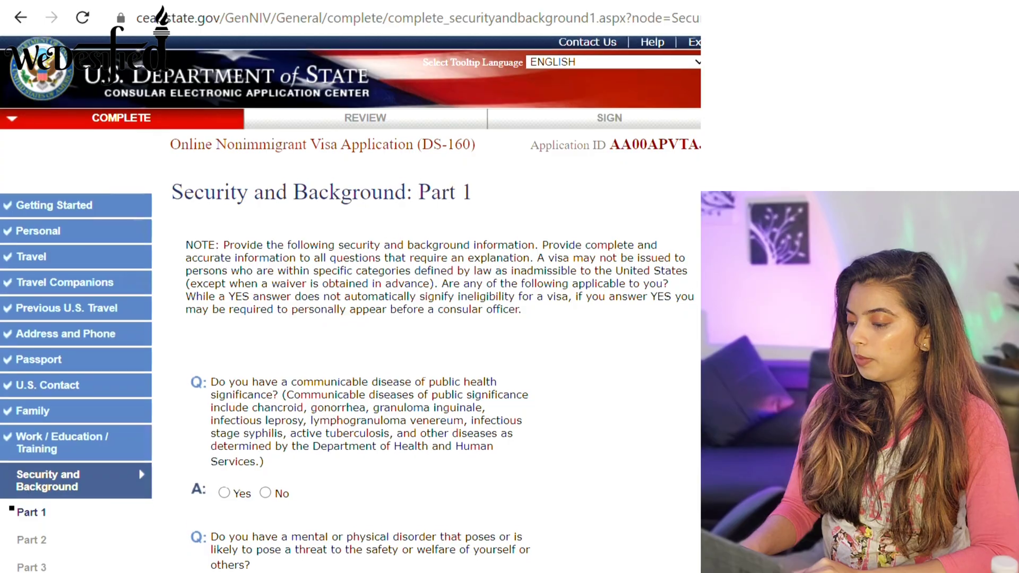
{"action": "scroll", "coordinate": [350, 302], "scroll_direction": "down", "scroll_amount": 3}
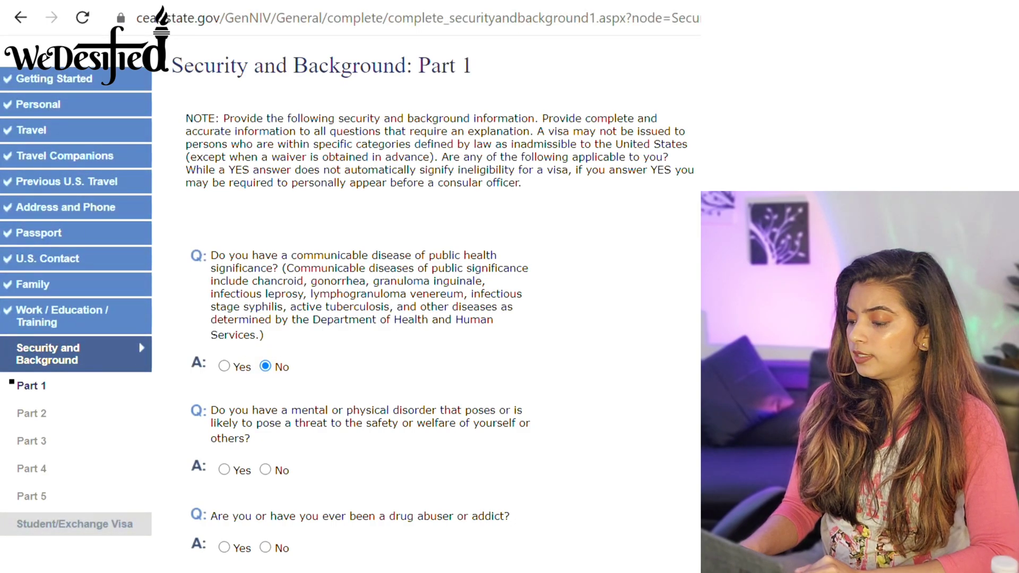
{"action": "scroll", "coordinate": [350, 302], "scroll_direction": "down", "scroll_amount": 2}
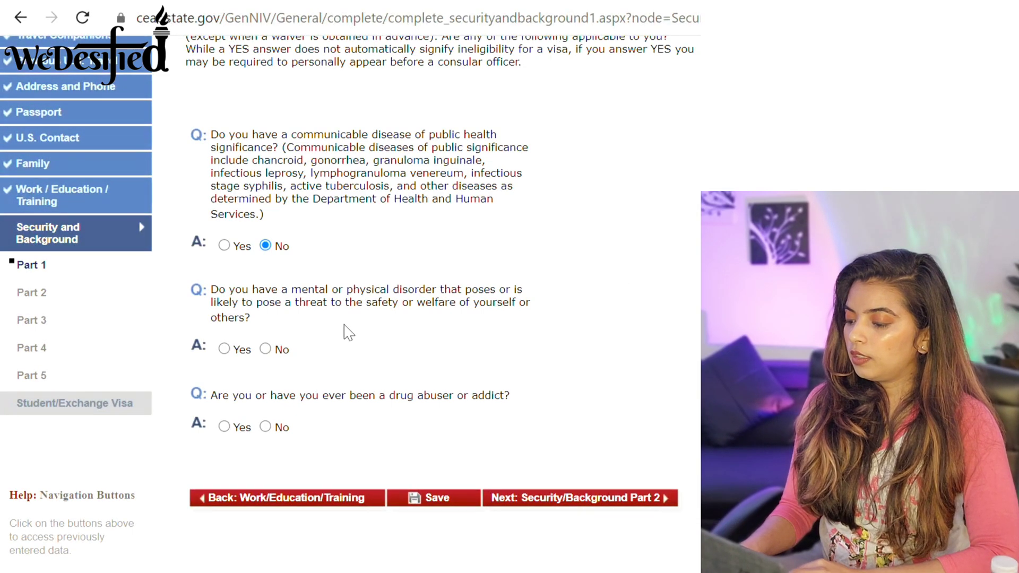
{"action": "left_click", "coordinate": [265, 349]}
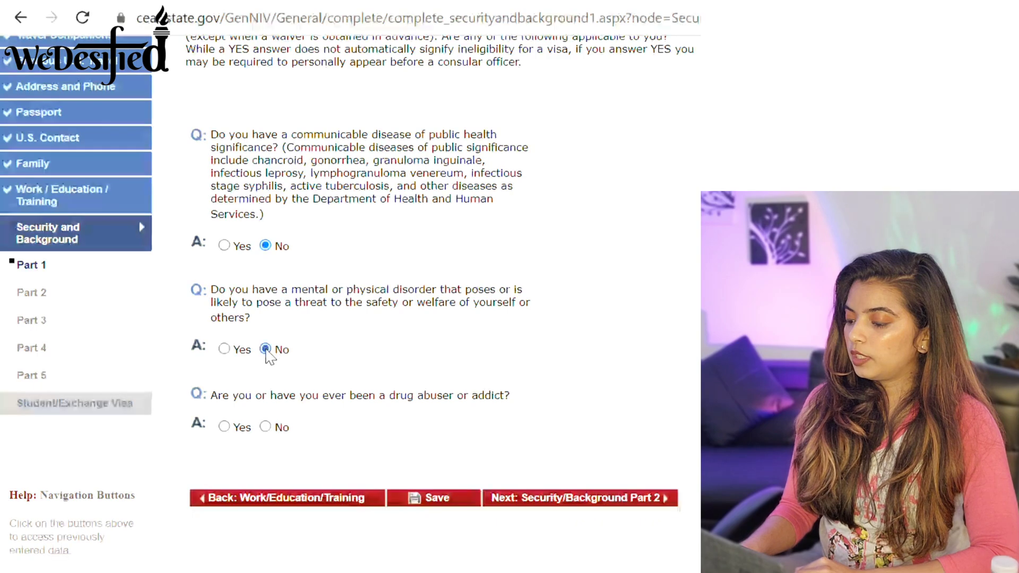
{"action": "left_click", "coordinate": [266, 426]}
{"action": "left_click", "coordinate": [535, 498]}
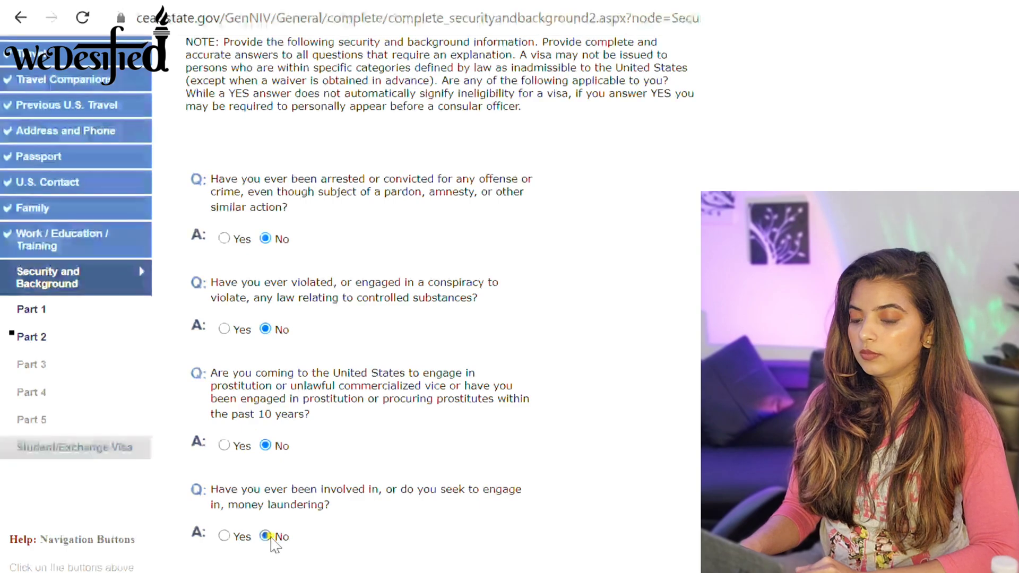
Answer No to the three human trafficking questions.
{"action": "scroll", "coordinate": [334, 159], "scroll_direction": "down", "scroll_amount": 5}
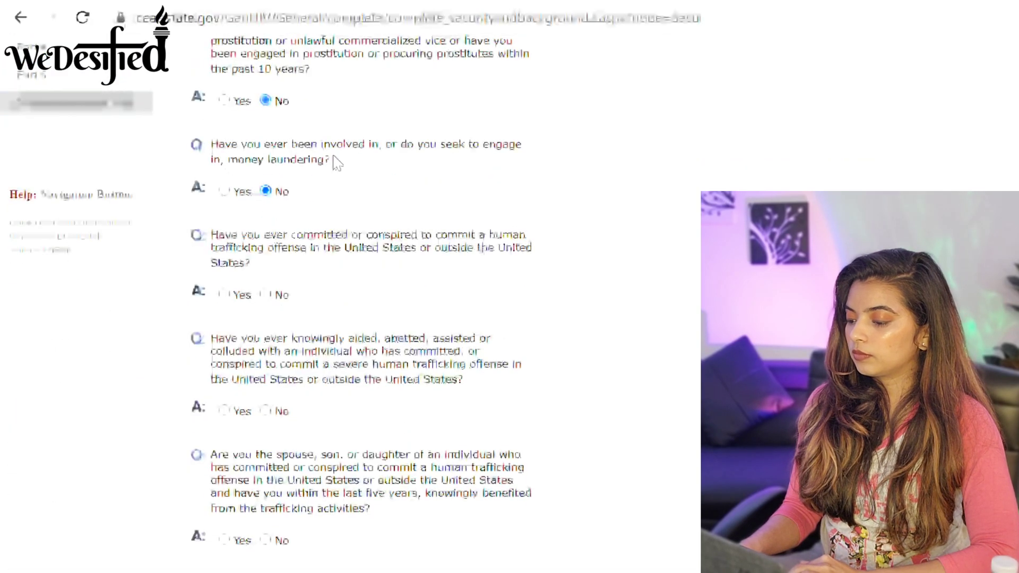
{"action": "left_click", "coordinate": [266, 294]}
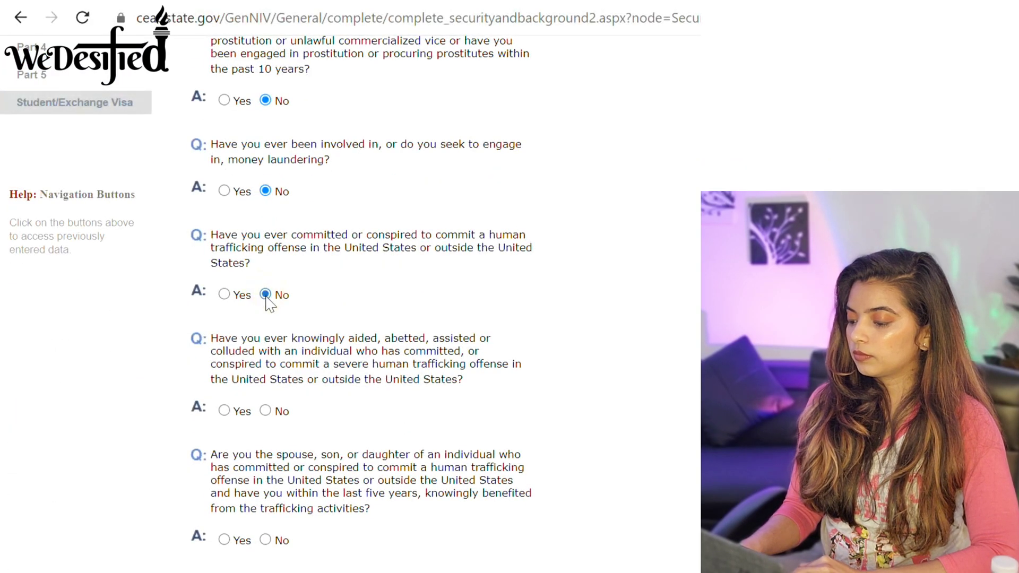
{"action": "left_click", "coordinate": [266, 411]}
{"action": "left_click", "coordinate": [266, 540]}
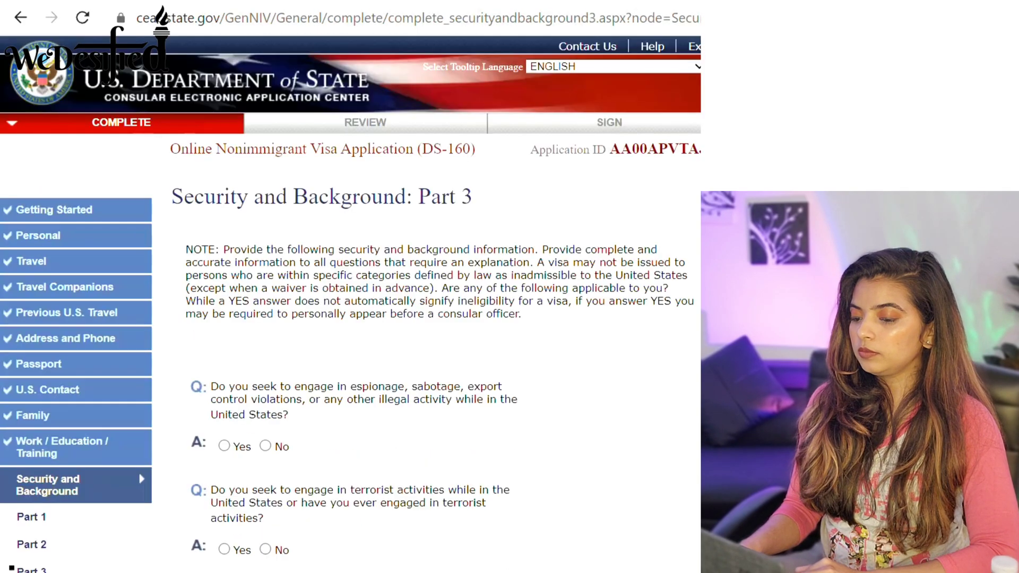
Answer No to the espionage, terrorist activity, terrorist support and terrorist membership questions.
{"action": "scroll", "coordinate": [272, 168], "scroll_direction": "down", "scroll_amount": 5}
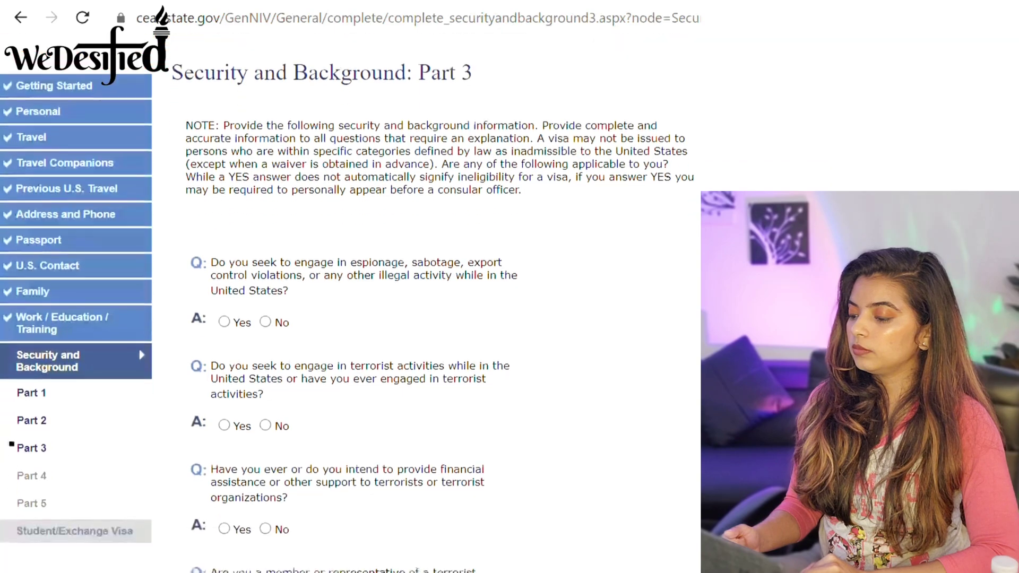
{"action": "left_click", "coordinate": [265, 165]}
{"action": "left_click", "coordinate": [265, 268]}
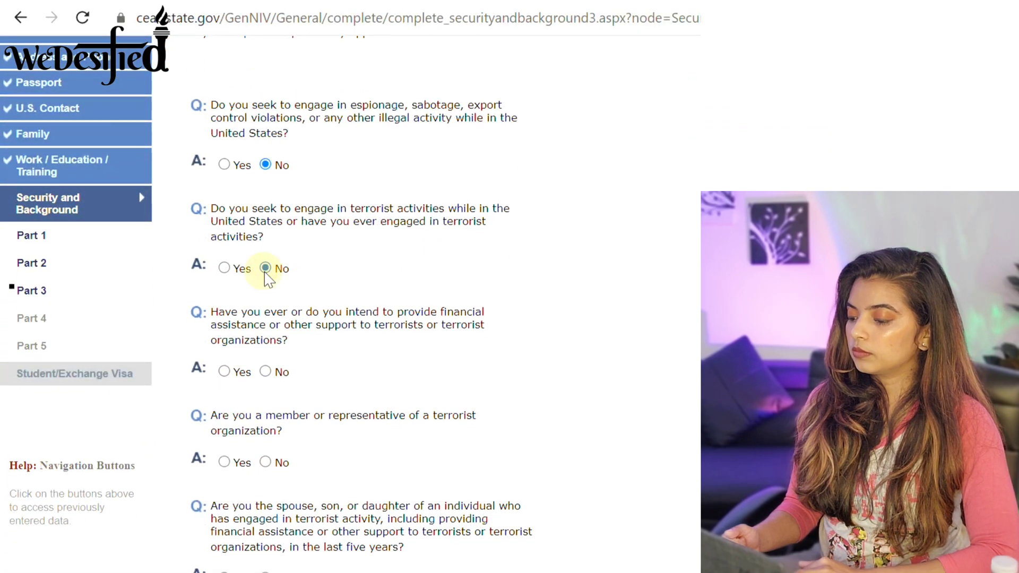
{"action": "left_click", "coordinate": [265, 371]}
{"action": "left_click", "coordinate": [265, 462]}
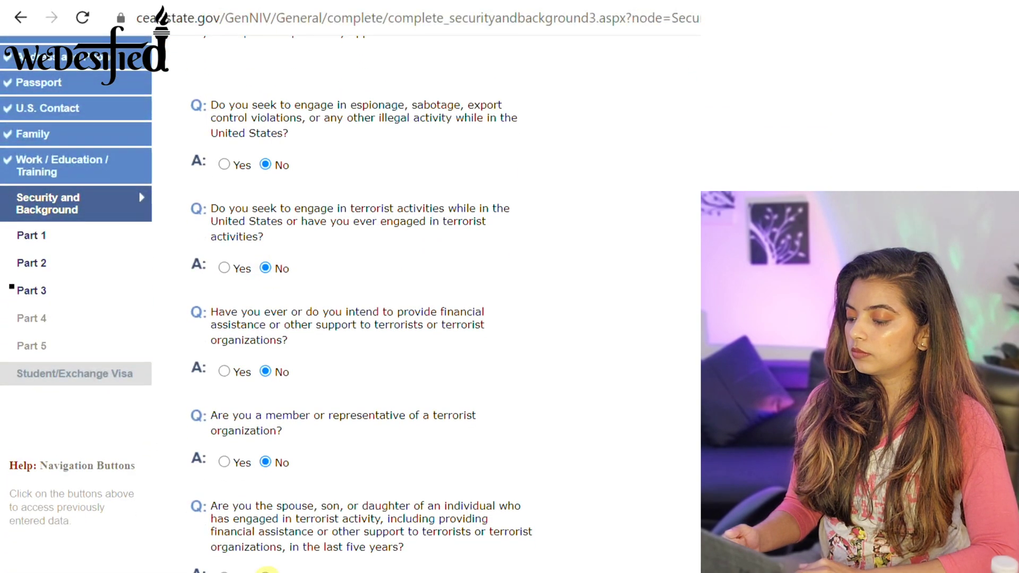
Answer No to genocide, torture, extrajudicial killings, population controls and organ transplantation, then advance to Part 4.
{"action": "scroll", "coordinate": [366, 217], "scroll_direction": "down", "scroll_amount": 8}
{"action": "left_click", "coordinate": [265, 244]}
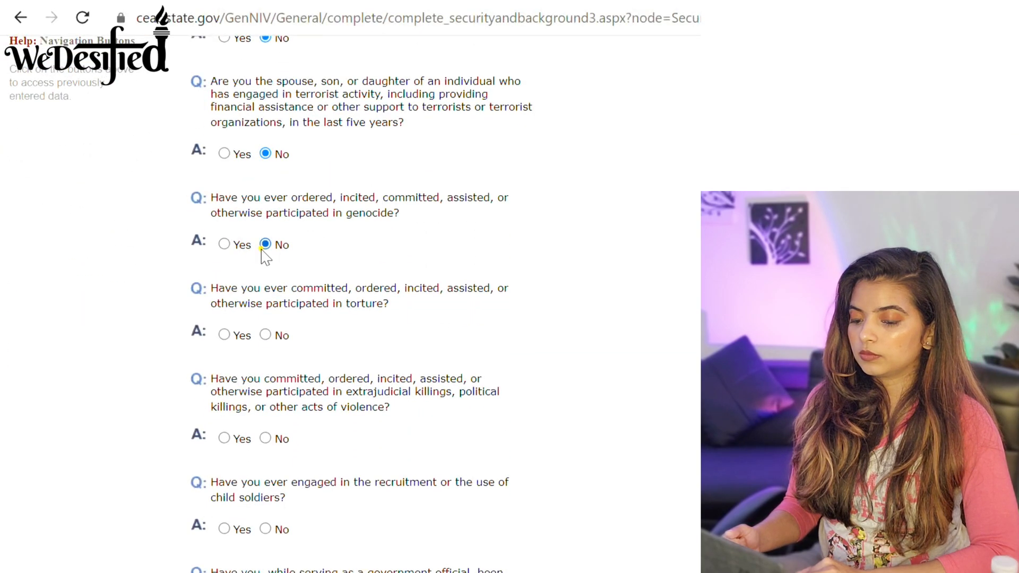
{"action": "left_click", "coordinate": [265, 335]}
{"action": "left_click", "coordinate": [265, 439]}
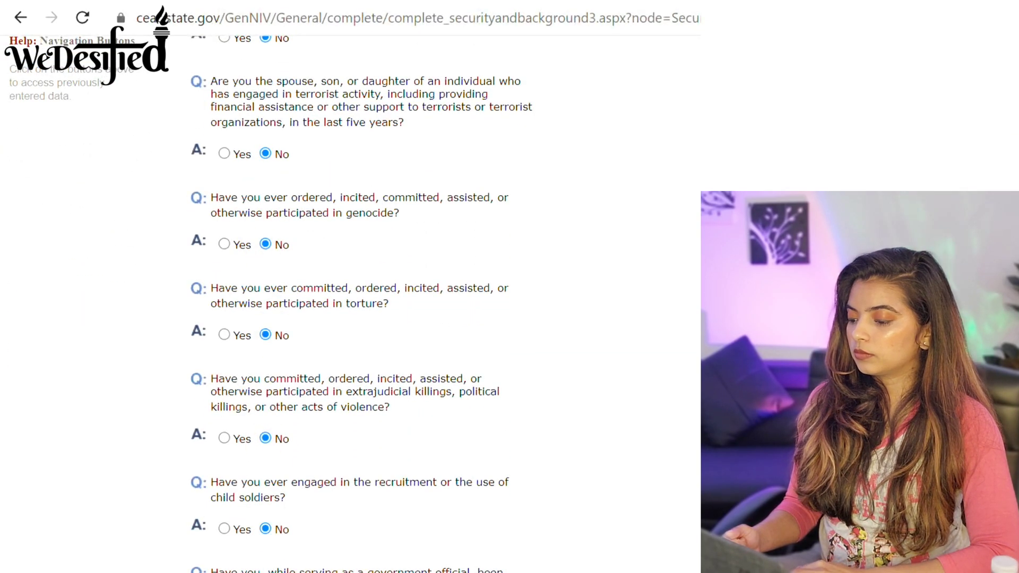
{"action": "scroll", "coordinate": [366, 287], "scroll_direction": "down", "scroll_amount": 7}
{"action": "left_click", "coordinate": [265, 383]}
{"action": "left_click", "coordinate": [265, 474]}
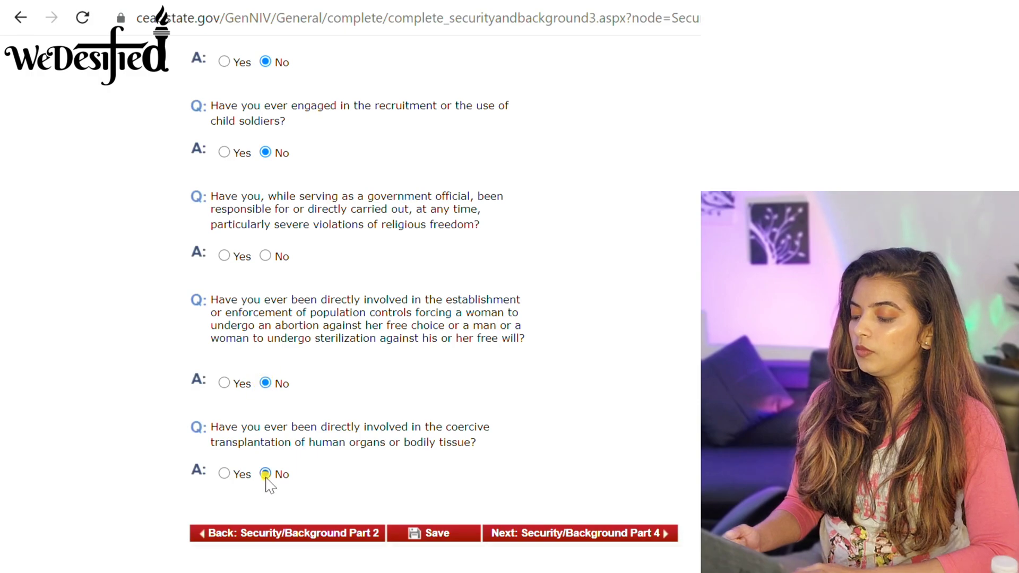
{"action": "left_click", "coordinate": [554, 535]}
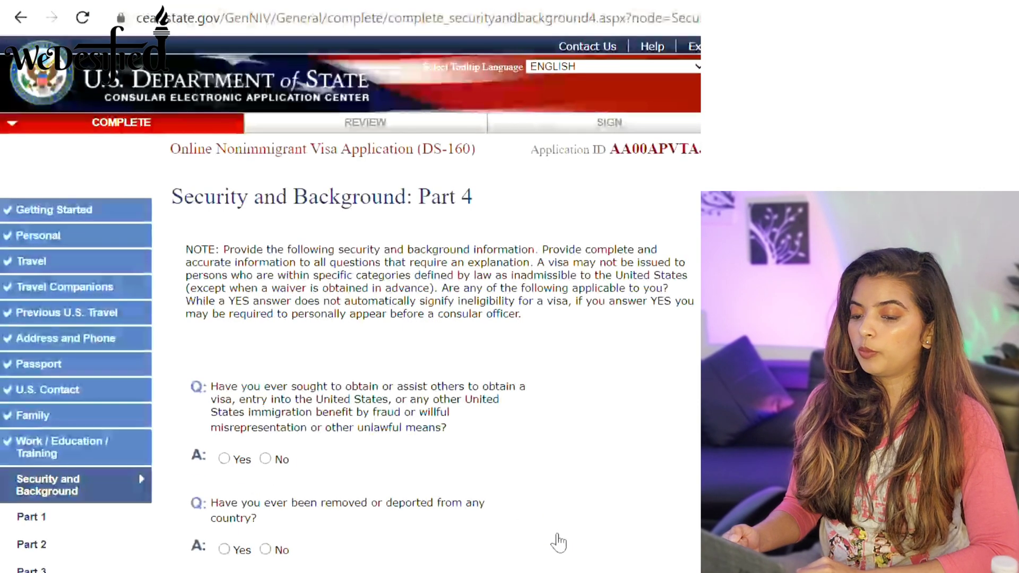
On Part 4, answer No to the visa fraud and removal or deportation questions.
{"action": "scroll", "coordinate": [558, 541], "scroll_direction": "down", "scroll_amount": 1}
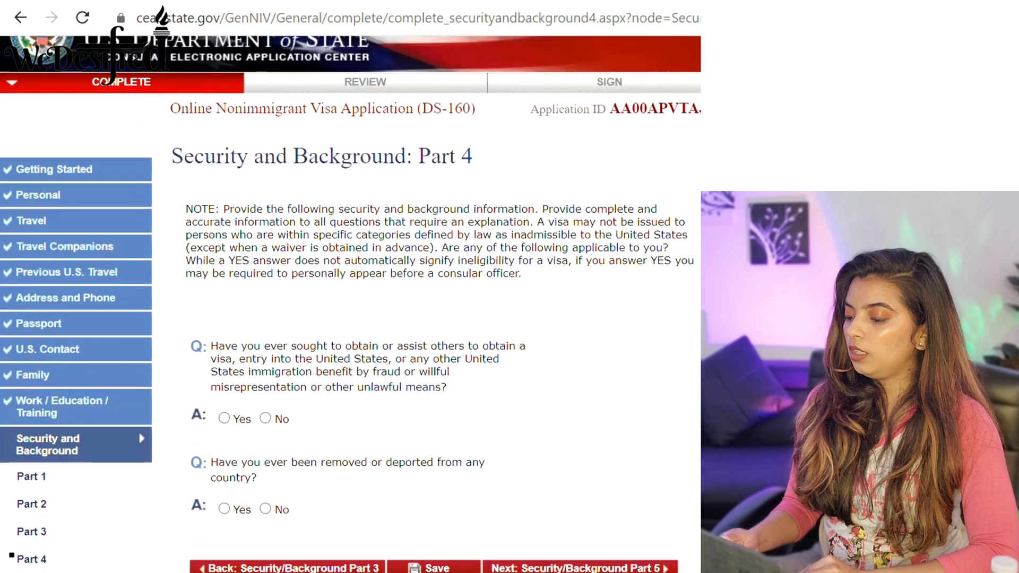
{"action": "scroll", "coordinate": [350, 302], "scroll_direction": "down", "scroll_amount": 1}
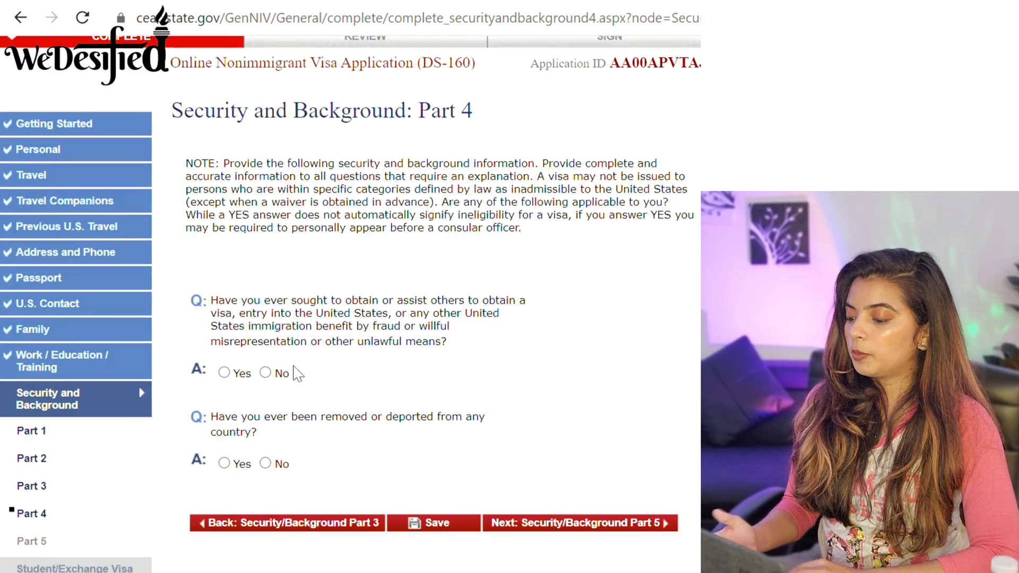
{"action": "left_click", "coordinate": [266, 372]}
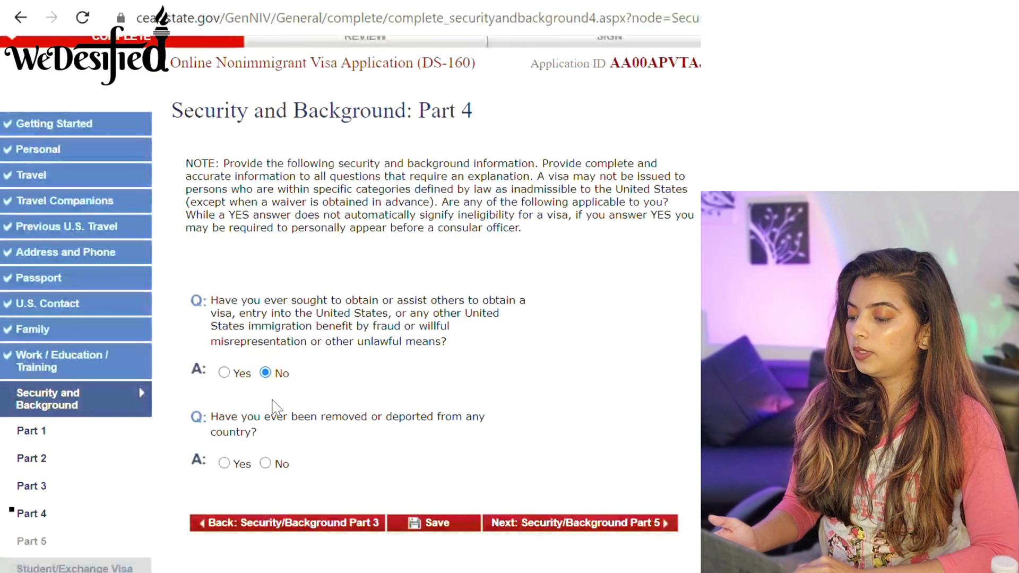
{"action": "left_click", "coordinate": [265, 463]}
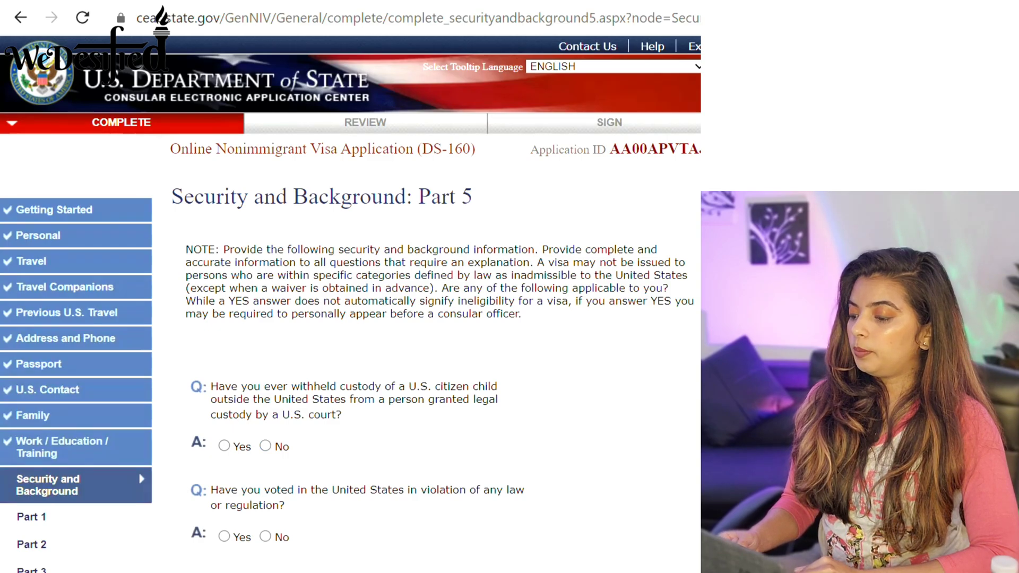
Answer No to child custody, illegal voting and renounced citizenship, then proceed to Student/Exchange Visa.
{"action": "scroll", "coordinate": [350, 303], "scroll_direction": "down", "scroll_amount": 3}
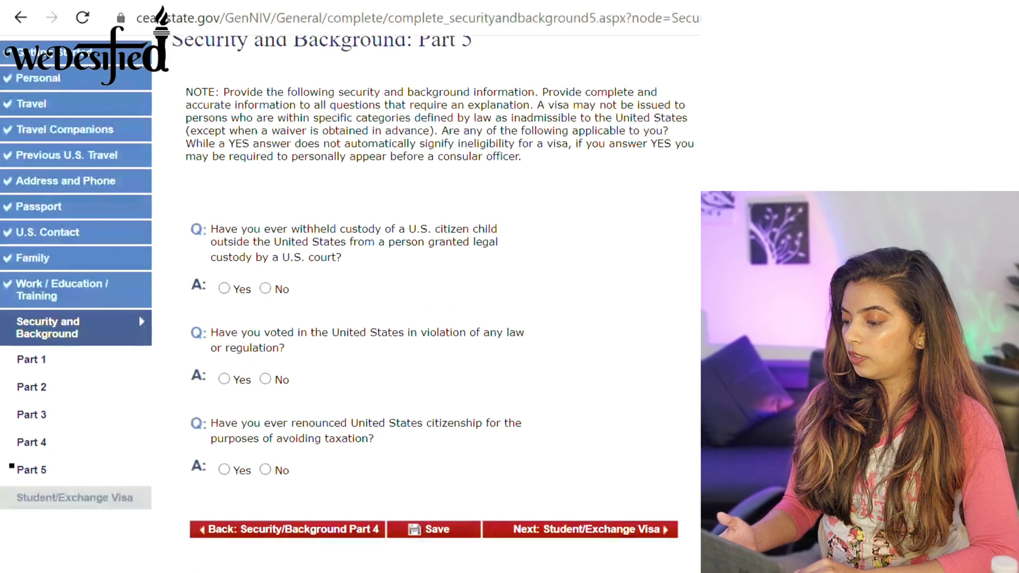
{"action": "left_click", "coordinate": [265, 288]}
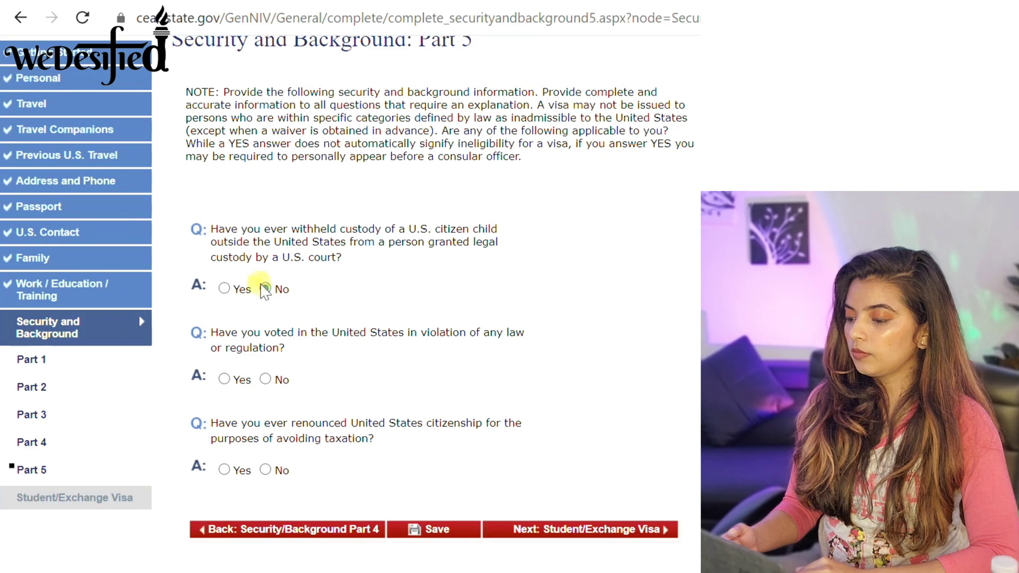
{"action": "left_click", "coordinate": [265, 378]}
{"action": "left_click", "coordinate": [265, 470]}
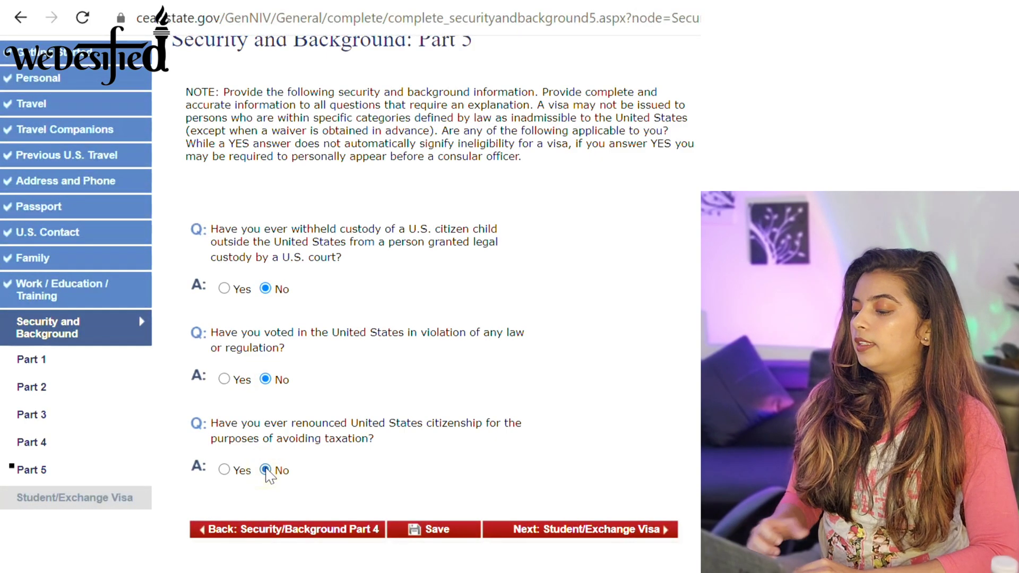
{"action": "left_click", "coordinate": [617, 531]}
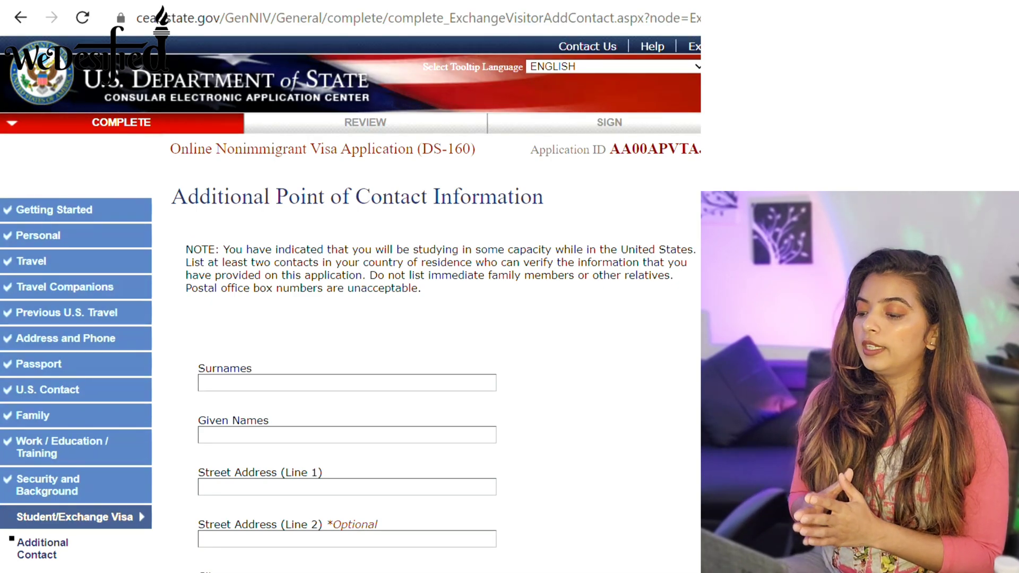
Pass the Additional Point of Contact page, enter SEVIS ZIP code 12345, and proceed to review.
{"action": "scroll", "coordinate": [350, 318], "scroll_direction": "down", "scroll_amount": 3}
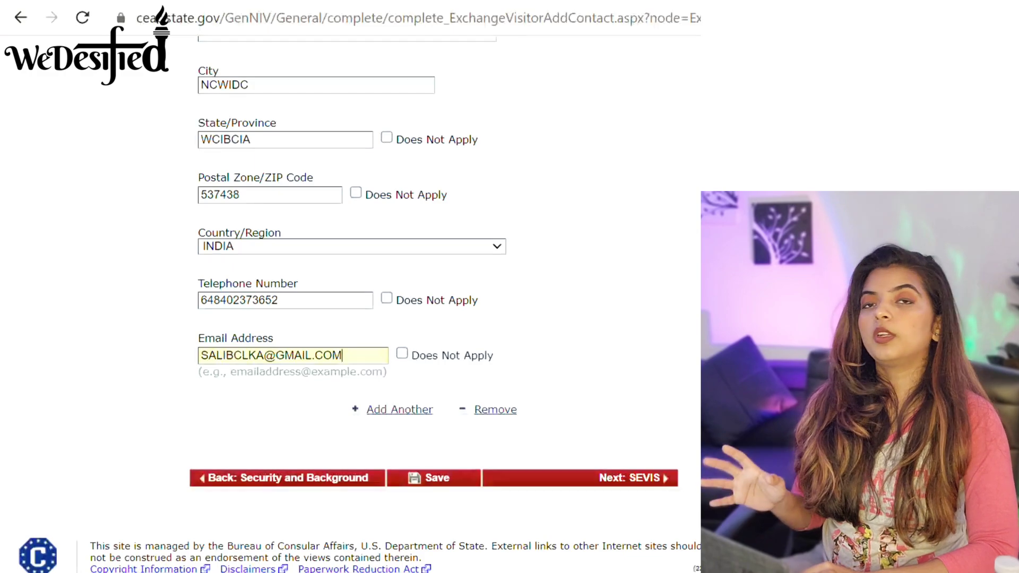
{"action": "scroll", "coordinate": [350, 266], "scroll_direction": "up", "scroll_amount": 3}
{"action": "scroll", "coordinate": [350, 266], "scroll_direction": "down", "scroll_amount": 3}
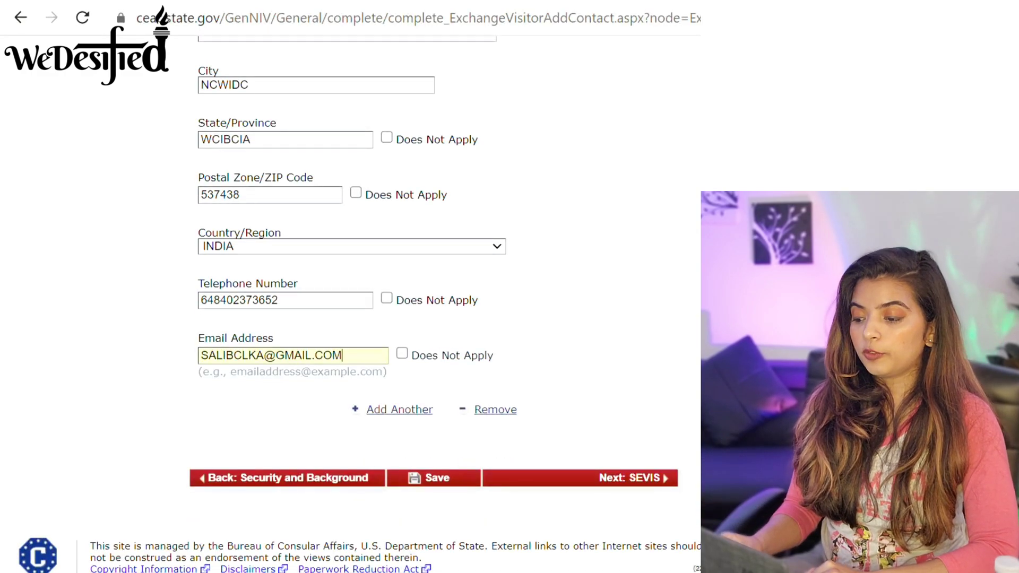
{"action": "left_click", "coordinate": [618, 480]}
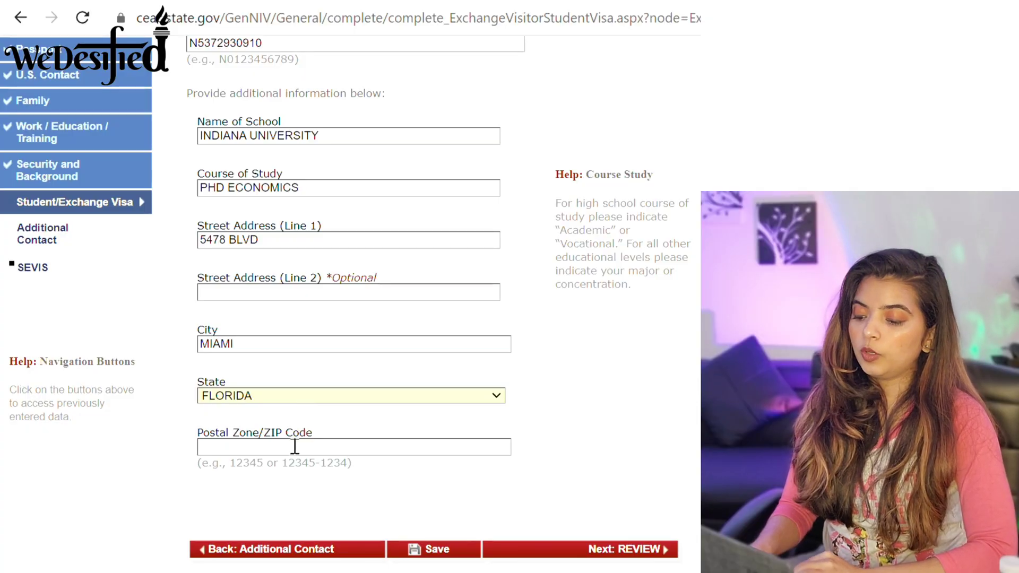
{"action": "type", "text": "12345"}
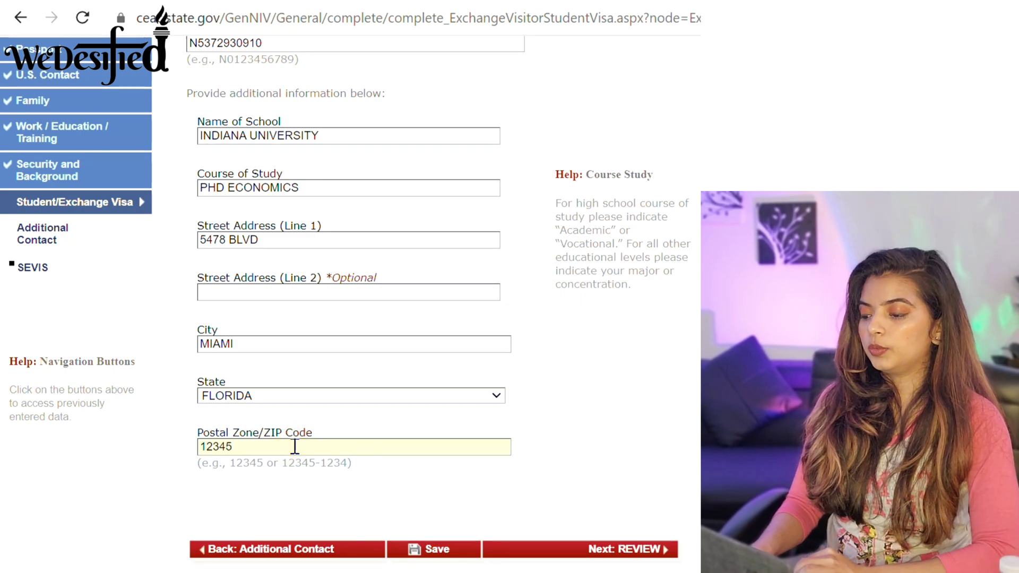
{"action": "left_click", "coordinate": [610, 548]}
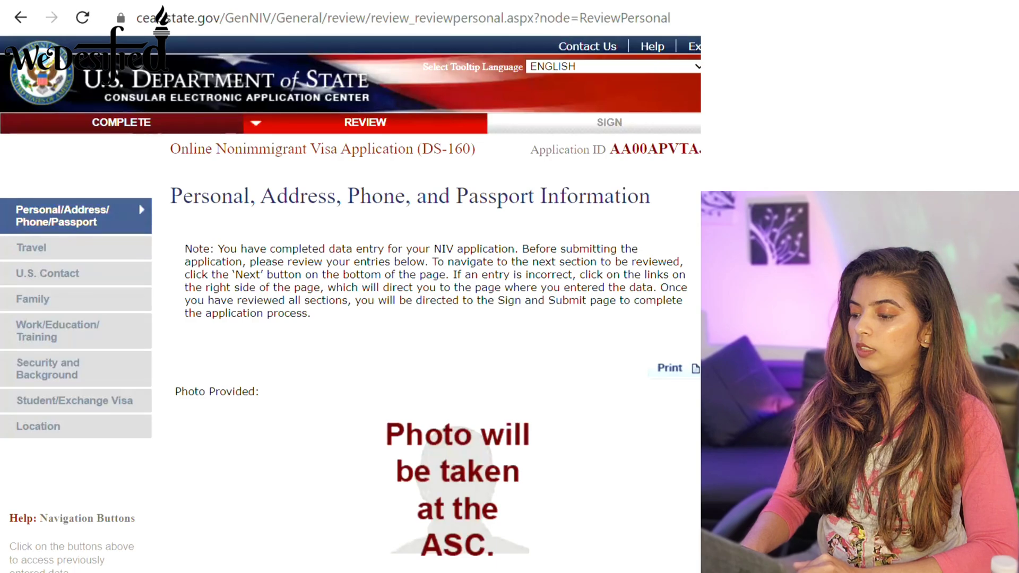
Scroll through the Personal, Address, Phone and Passport review, then advance to the Travel review.
{"action": "scroll", "coordinate": [351, 302], "scroll_direction": "down", "scroll_amount": 4}
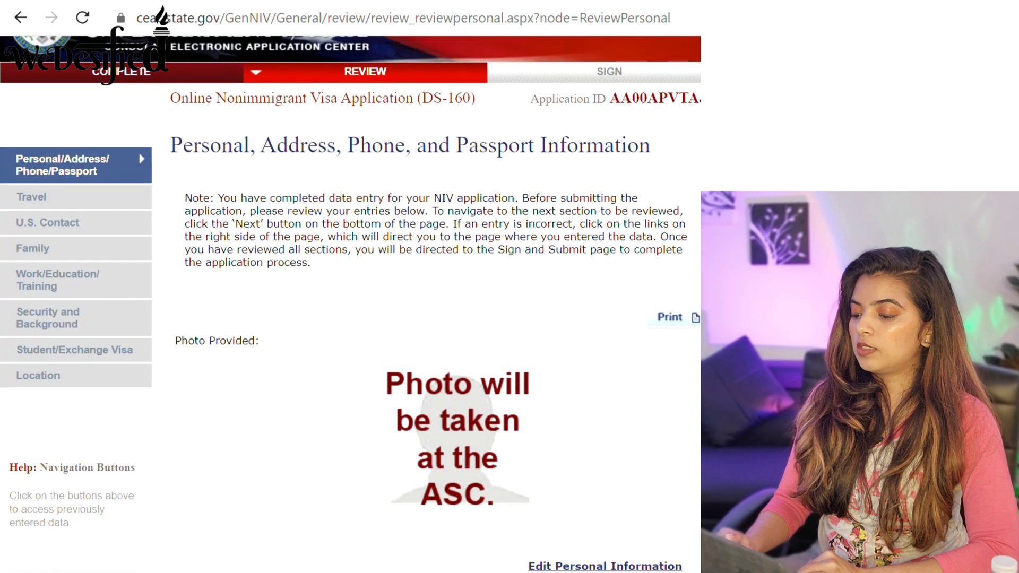
{"action": "scroll", "coordinate": [350, 302], "scroll_direction": "down", "scroll_amount": 6}
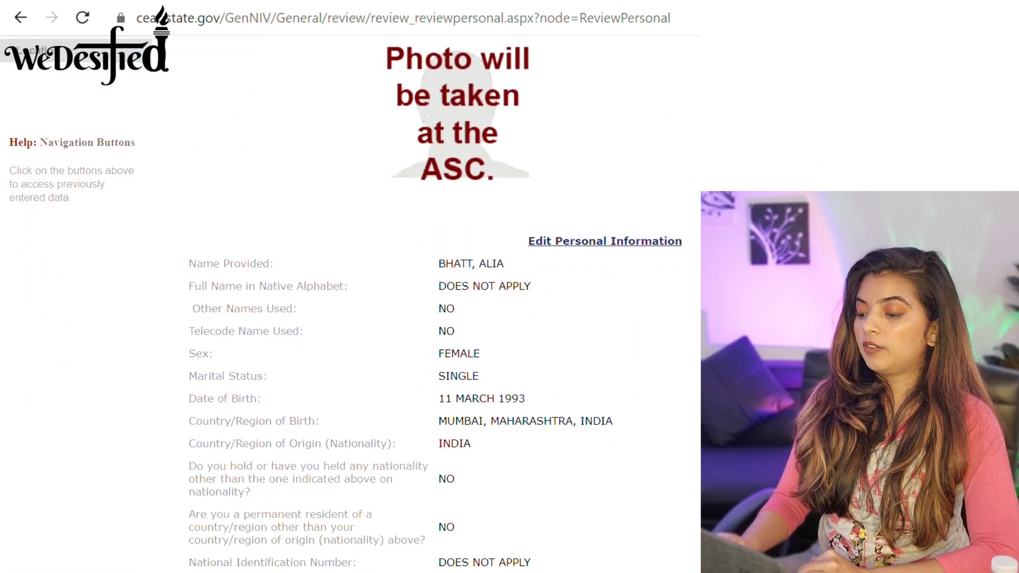
{"action": "scroll", "coordinate": [351, 302], "scroll_direction": "down", "scroll_amount": 10}
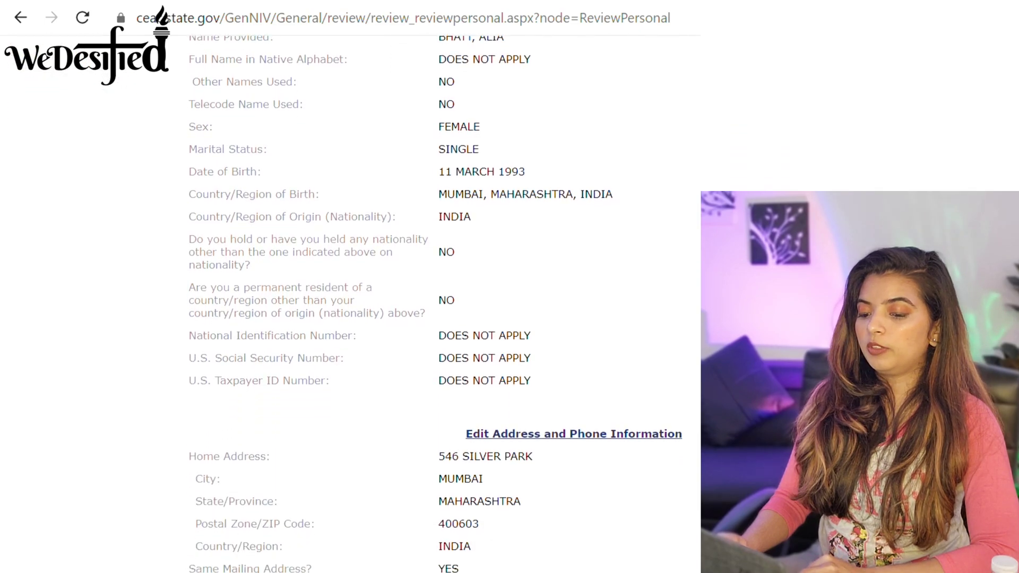
{"action": "scroll", "coordinate": [350, 302], "scroll_direction": "down", "scroll_amount": 3}
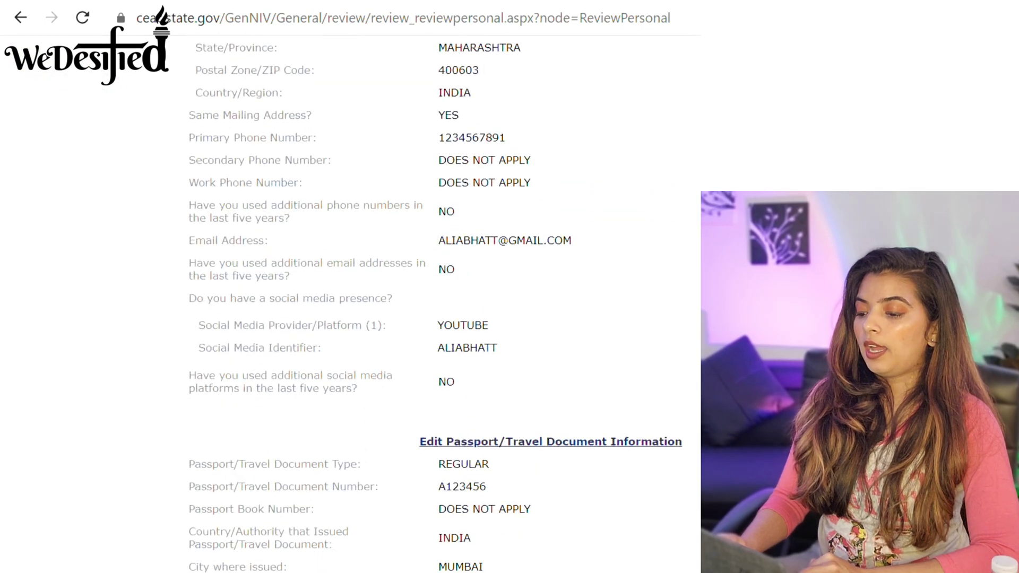
{"action": "scroll", "coordinate": [350, 303], "scroll_direction": "down", "scroll_amount": 2}
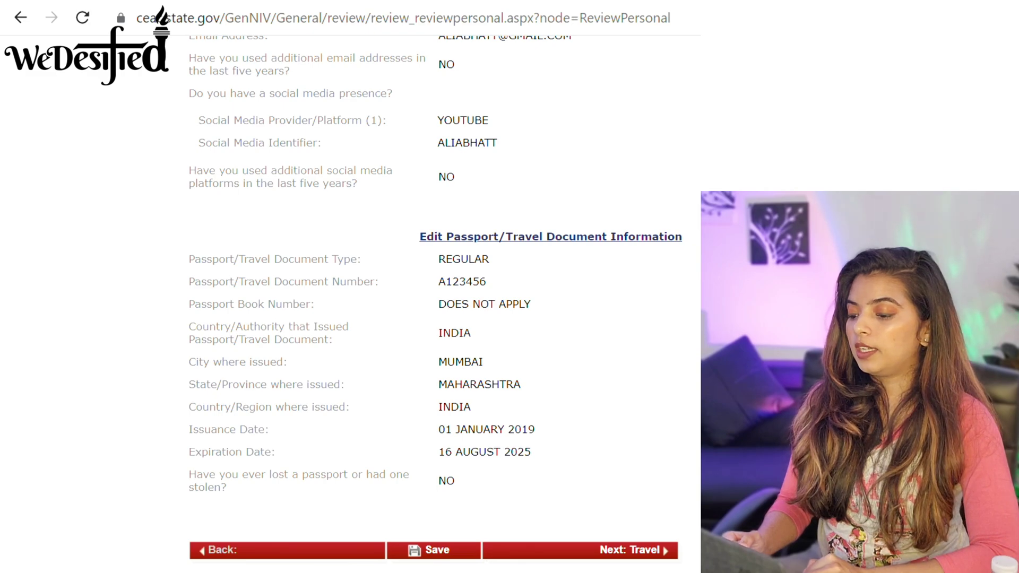
{"action": "scroll", "coordinate": [435, 300], "scroll_direction": "down", "scroll_amount": 1}
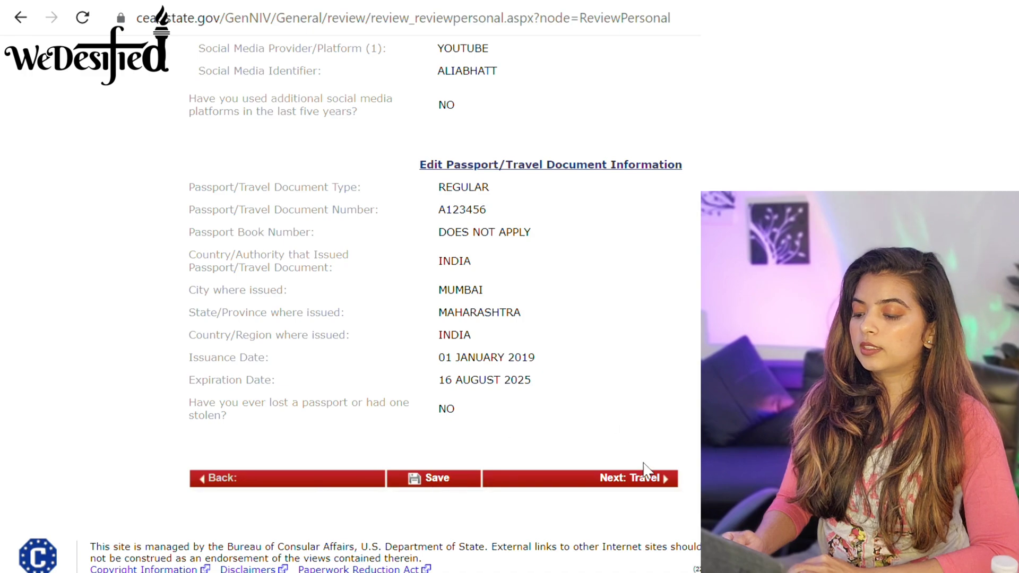
{"action": "left_click", "coordinate": [651, 484]}
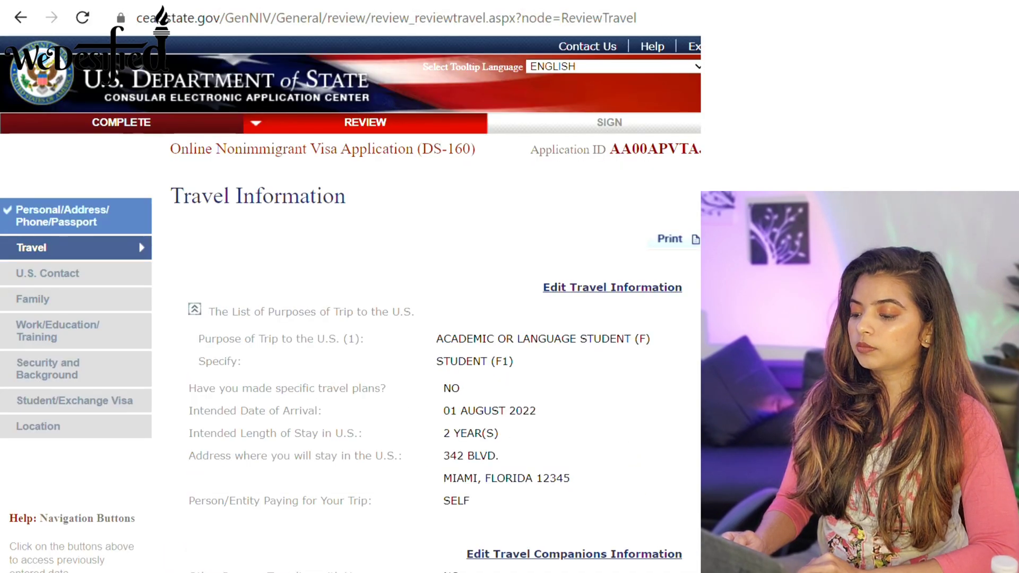
Review the Travel, U.S. Contact, Family and Work/Education summary pages.
{"action": "scroll", "coordinate": [350, 319], "scroll_direction": "down", "scroll_amount": 1}
{"action": "scroll", "coordinate": [350, 318], "scroll_direction": "down", "scroll_amount": 5}
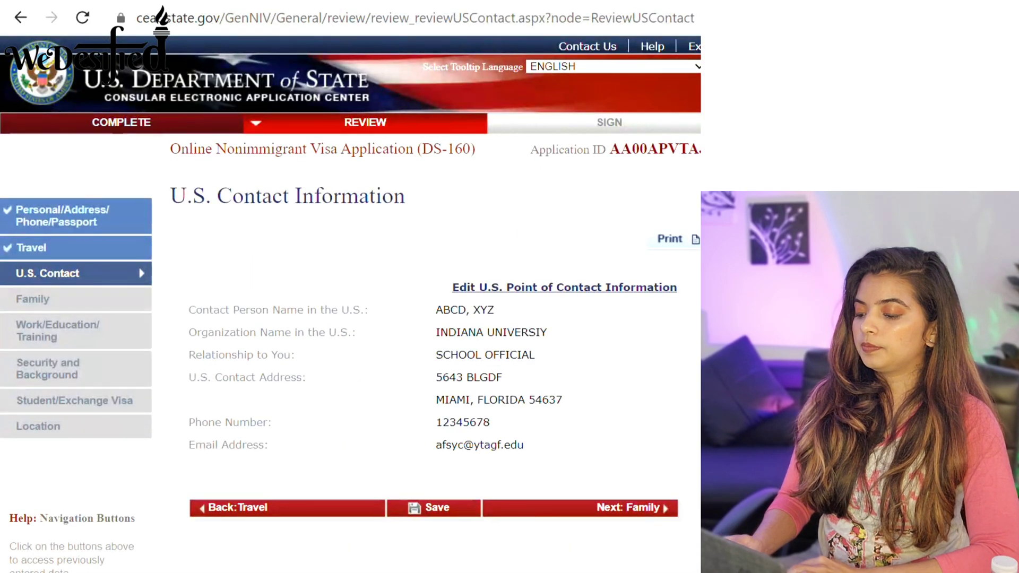
{"action": "scroll", "coordinate": [350, 318], "scroll_direction": "down", "scroll_amount": 1}
{"action": "left_click", "coordinate": [630, 437]}
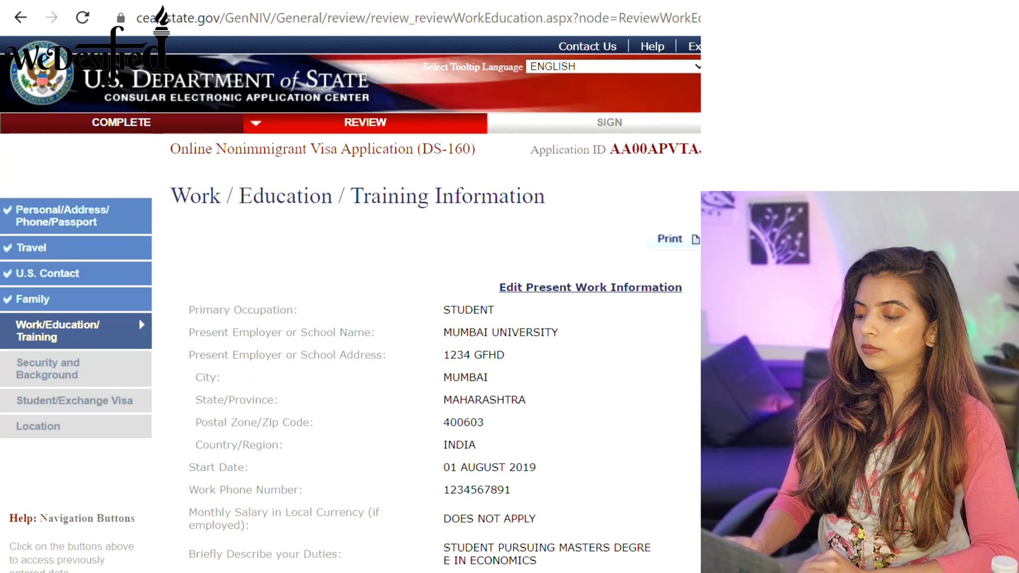
{"action": "scroll", "coordinate": [350, 319], "scroll_direction": "down", "scroll_amount": 10}
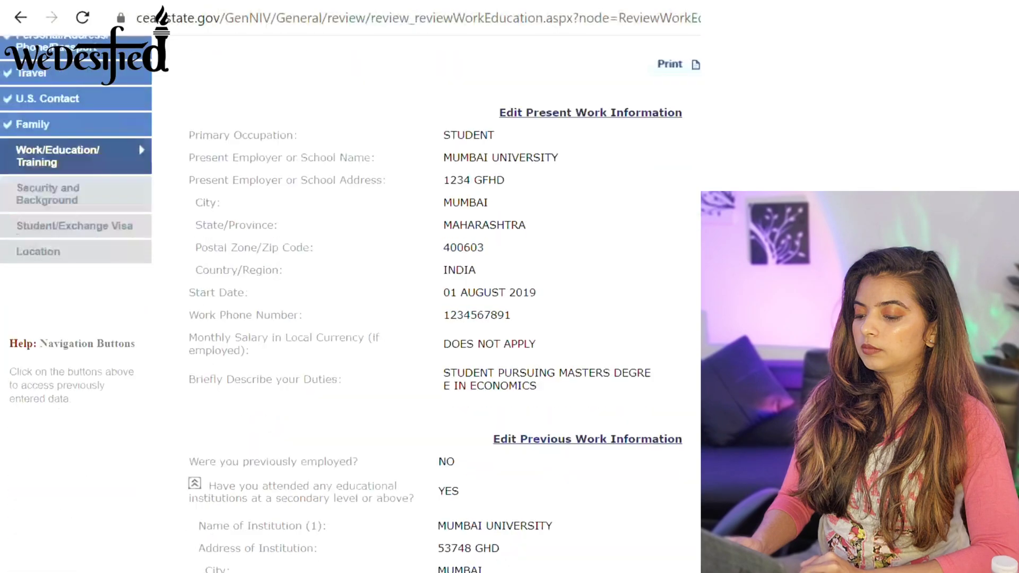
{"action": "scroll", "coordinate": [604, 477], "scroll_direction": "down", "scroll_amount": 2}
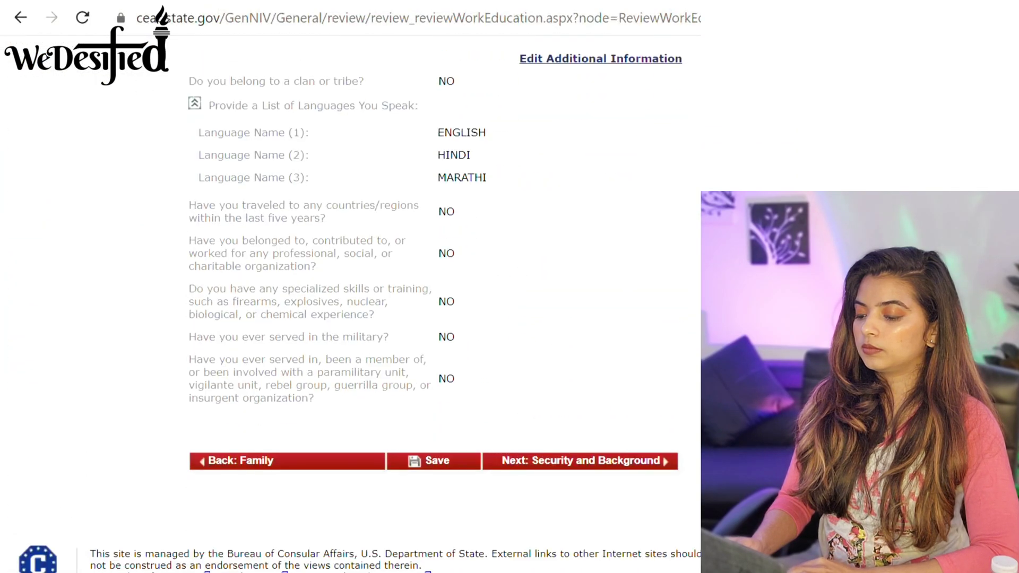
{"action": "left_click", "coordinate": [603, 469]}
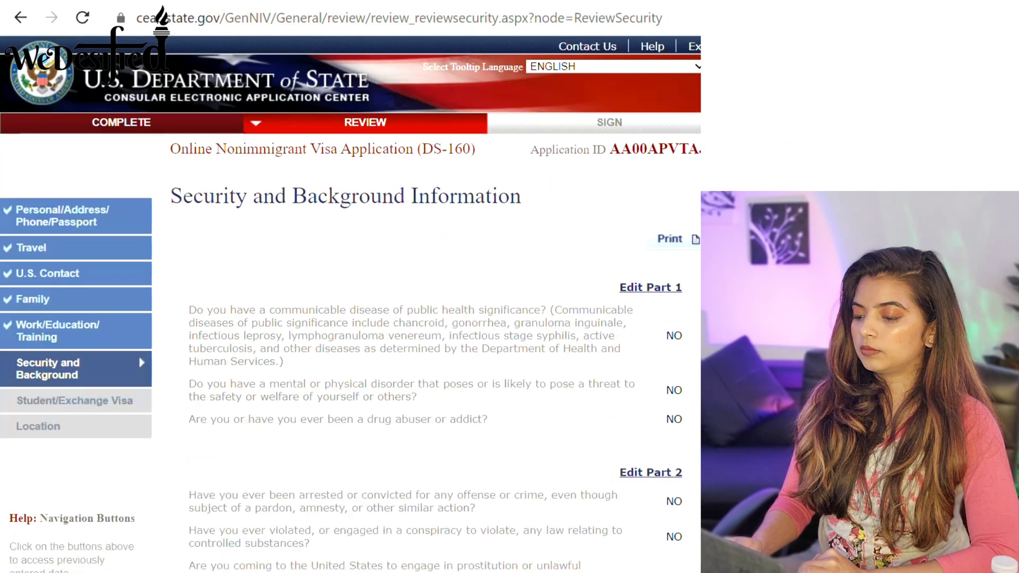
Review the Security, Student/Exchange Visa and Location (MUMBAI, INDIA) summaries, reaching Sign and Submit.
{"action": "scroll", "coordinate": [350, 318], "scroll_direction": "down", "scroll_amount": 15}
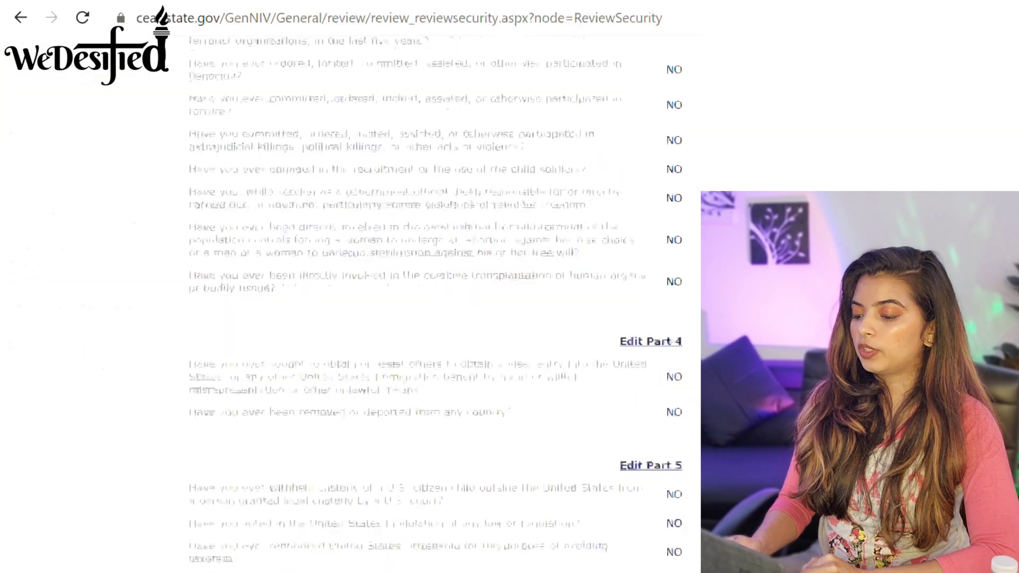
{"action": "scroll", "coordinate": [578, 487], "scroll_direction": "down", "scroll_amount": 2}
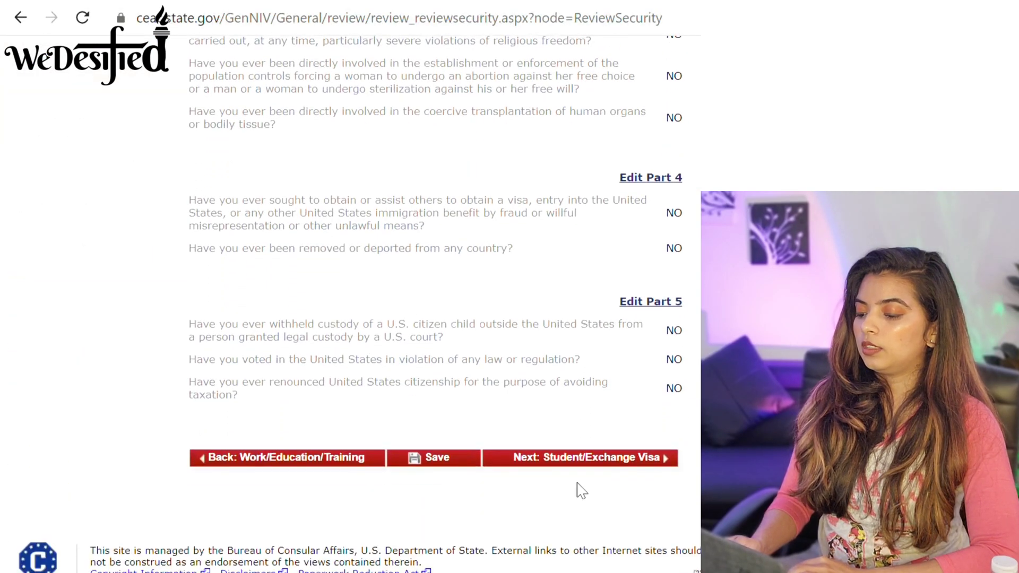
{"action": "left_click", "coordinate": [578, 459]}
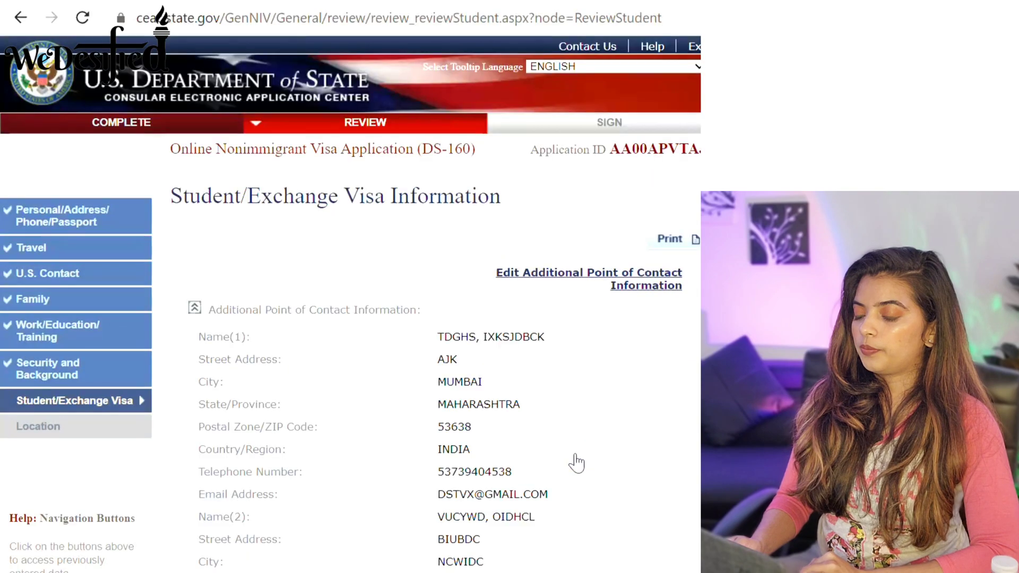
{"action": "scroll", "coordinate": [350, 303], "scroll_direction": "down", "scroll_amount": 8}
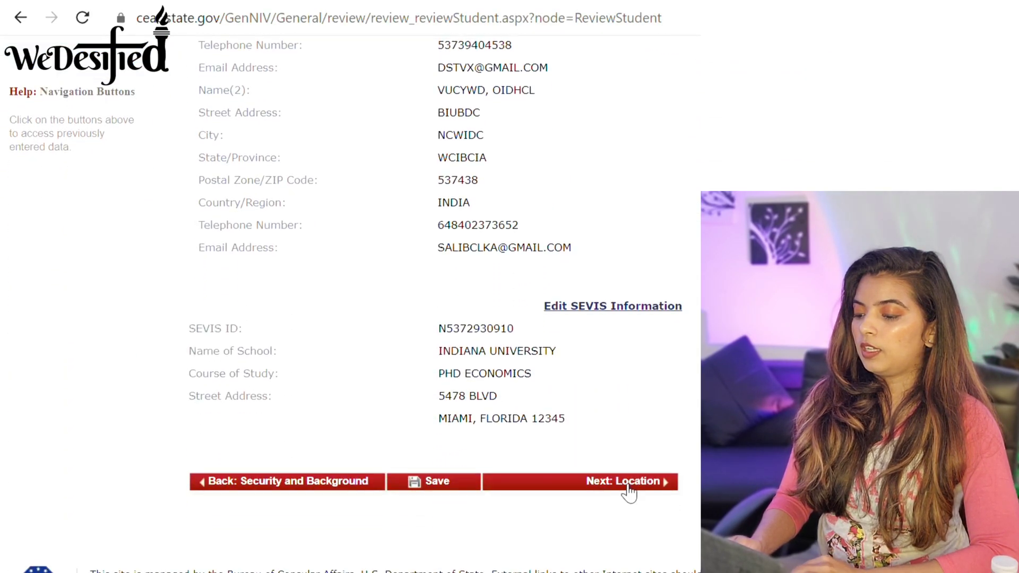
{"action": "left_click", "coordinate": [627, 484]}
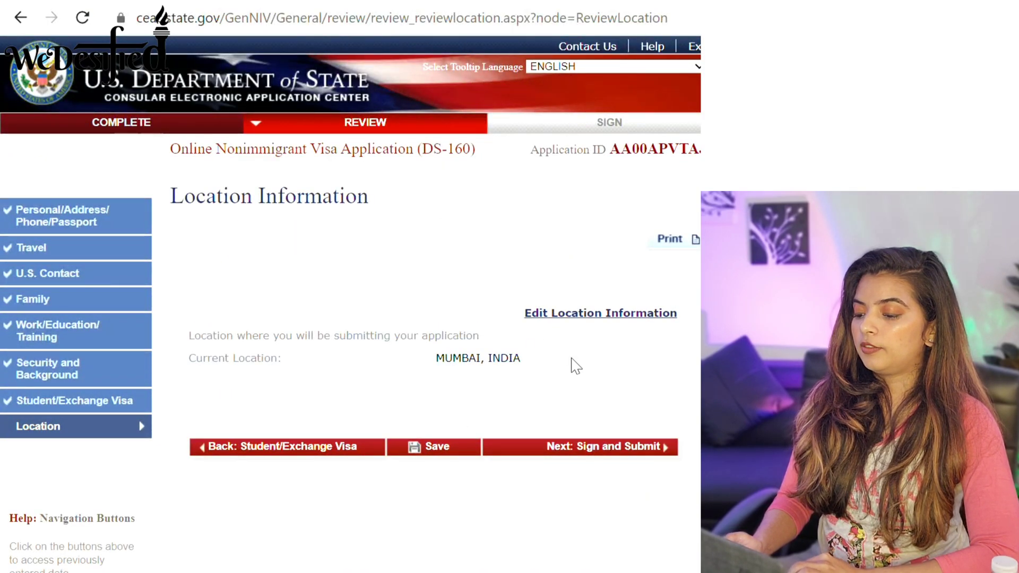
{"action": "left_click", "coordinate": [601, 455]}
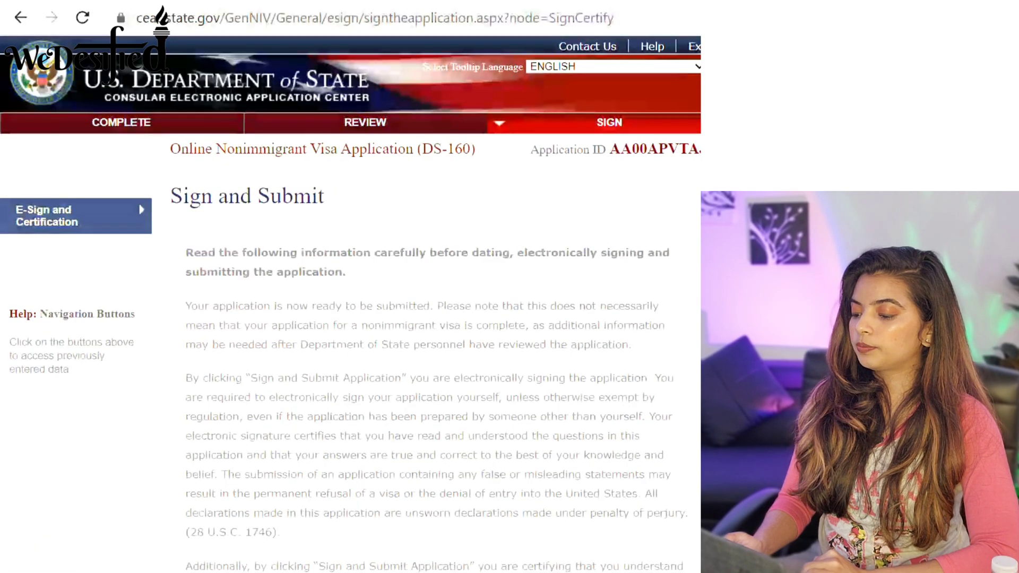
Declare no preparer assistance, enter the passport number and captcha code, then e-sign and submit.
{"action": "scroll", "coordinate": [435, 297], "scroll_direction": "down", "scroll_amount": 8}
{"action": "scroll", "coordinate": [435, 297], "scroll_direction": "down", "scroll_amount": 3}
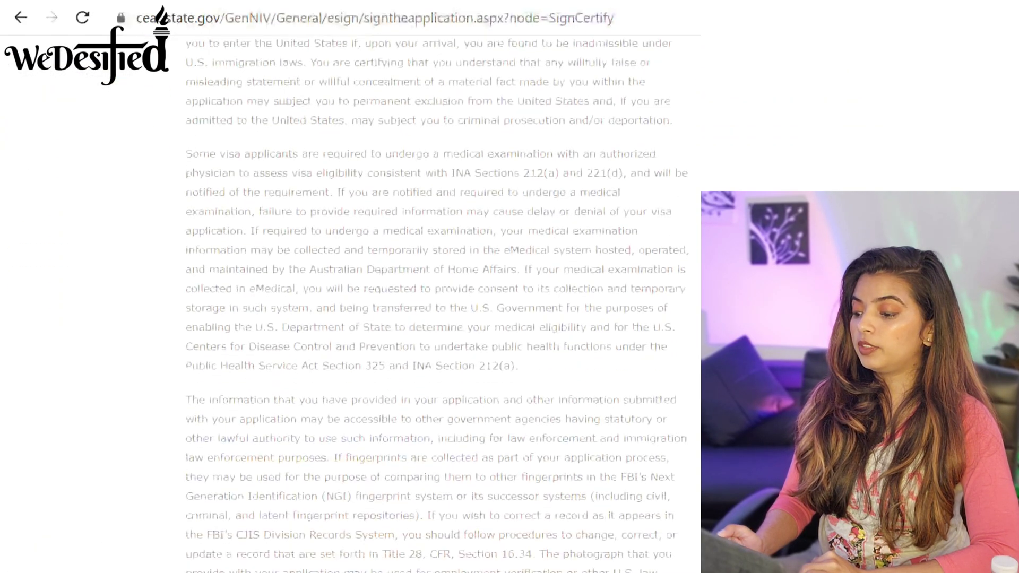
{"action": "scroll", "coordinate": [435, 297], "scroll_direction": "down", "scroll_amount": 8}
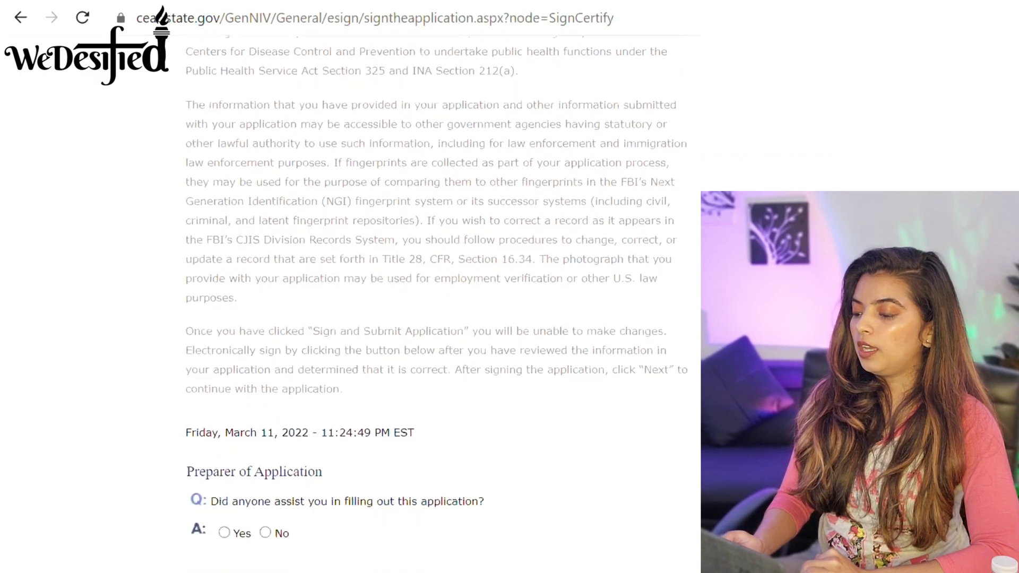
{"action": "scroll", "coordinate": [435, 297], "scroll_direction": "down", "scroll_amount": 7}
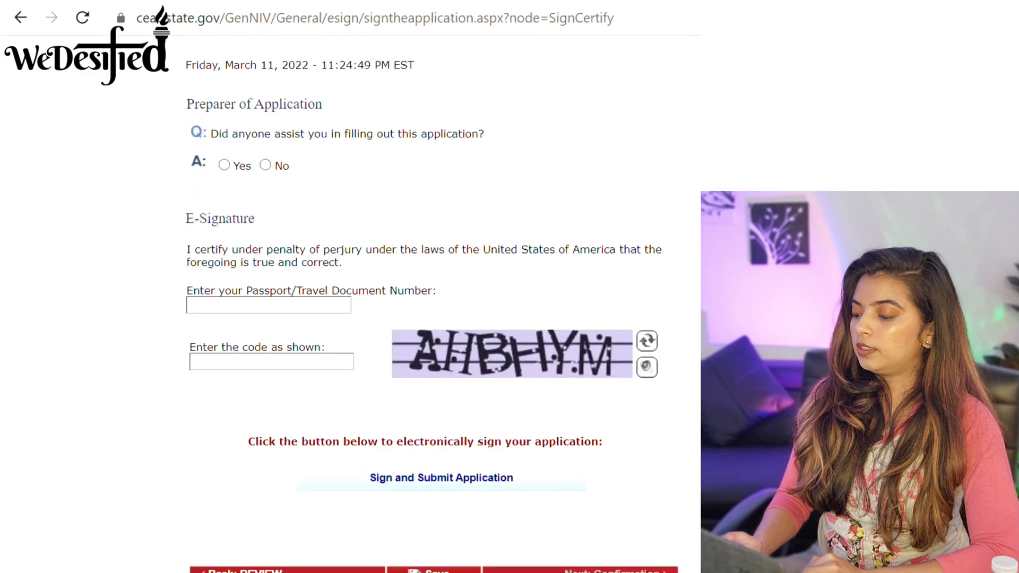
{"action": "scroll", "coordinate": [435, 297], "scroll_direction": "up", "scroll_amount": 1}
{"action": "scroll", "coordinate": [435, 297], "scroll_direction": "up", "scroll_amount": 1}
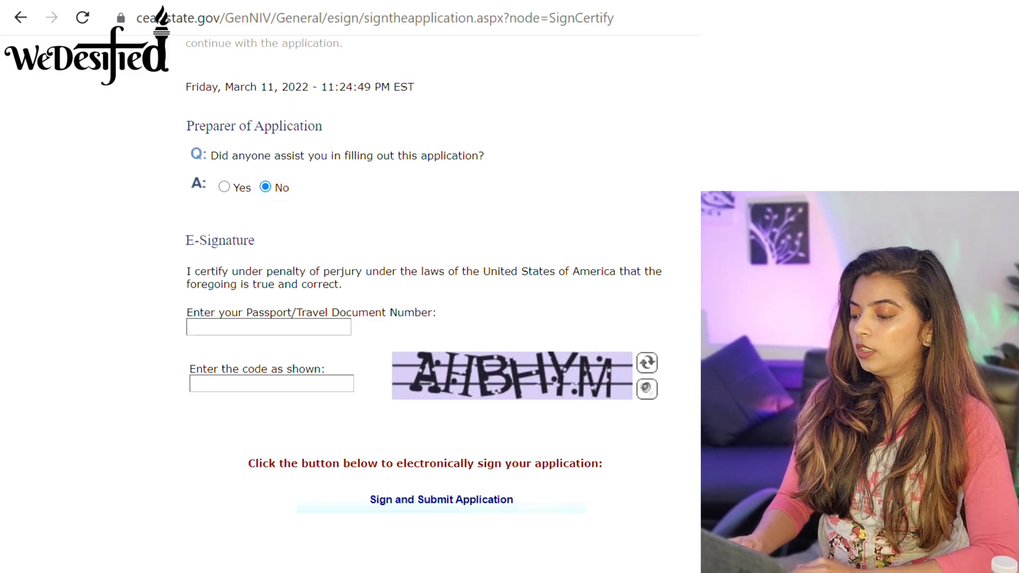
{"action": "scroll", "coordinate": [291, 186], "scroll_direction": "down", "scroll_amount": 2}
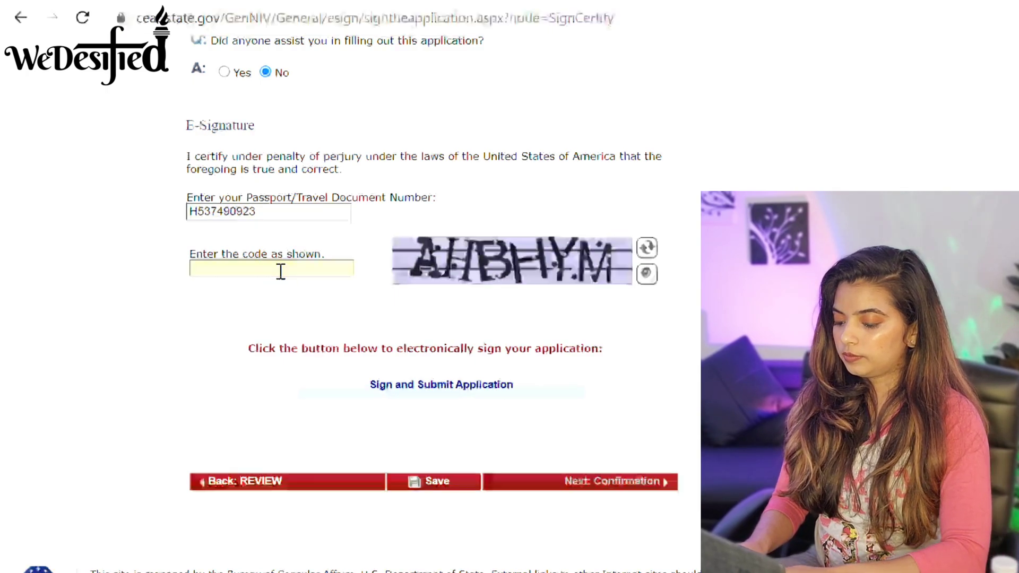
{"action": "type", "text": "AHBHYM"}
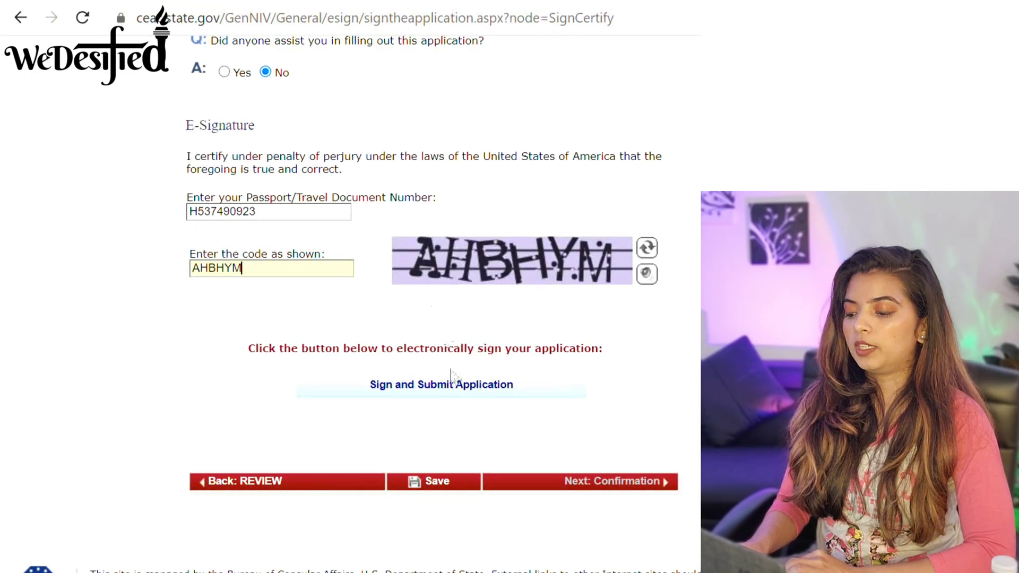
{"action": "left_click", "coordinate": [452, 389]}
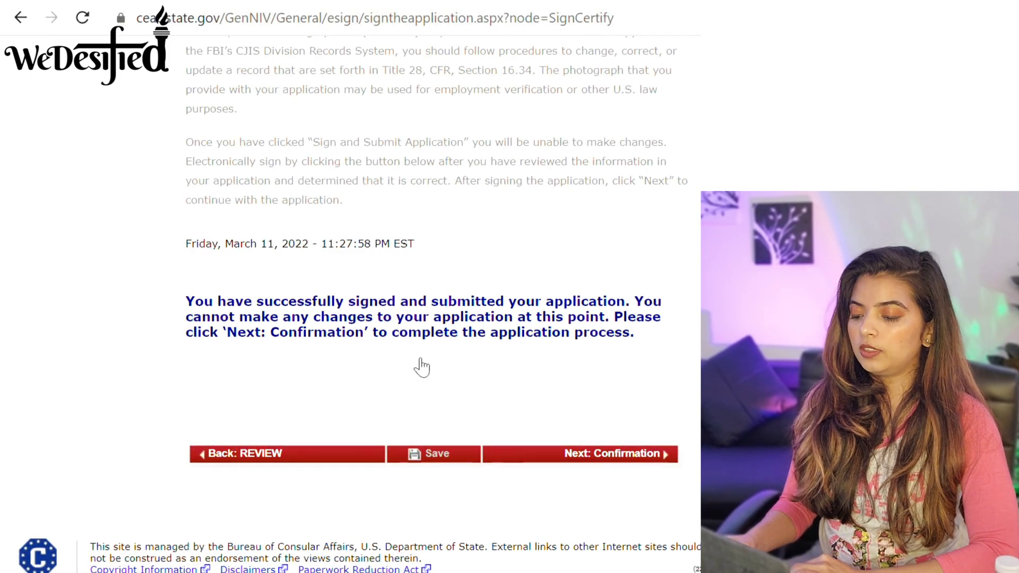
Open the Confirmation page showing the barcode and U.S. Consulate General Mumbai.
{"action": "left_click", "coordinate": [607, 461]}
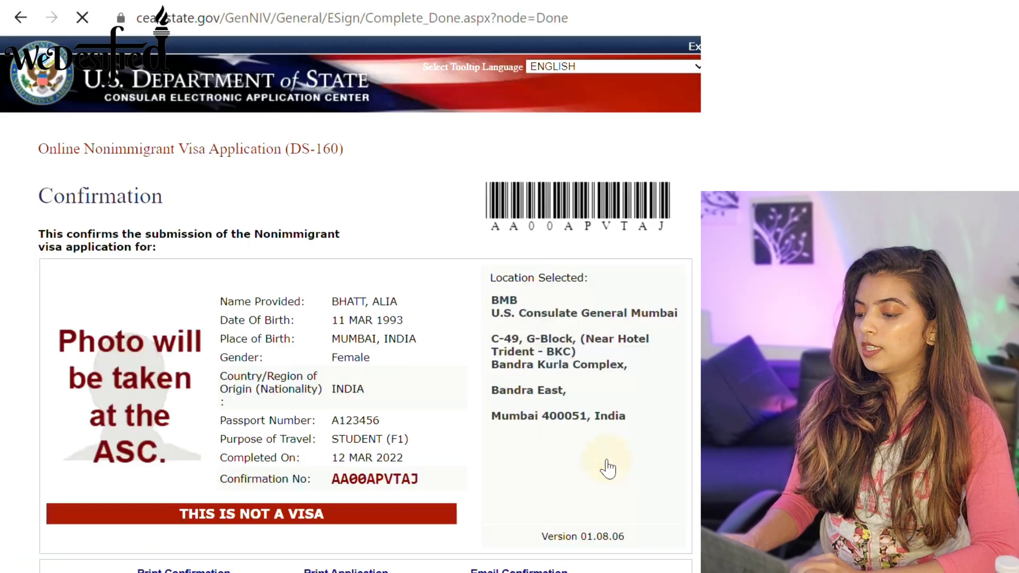
{"action": "scroll", "coordinate": [350, 303], "scroll_direction": "down", "scroll_amount": 2}
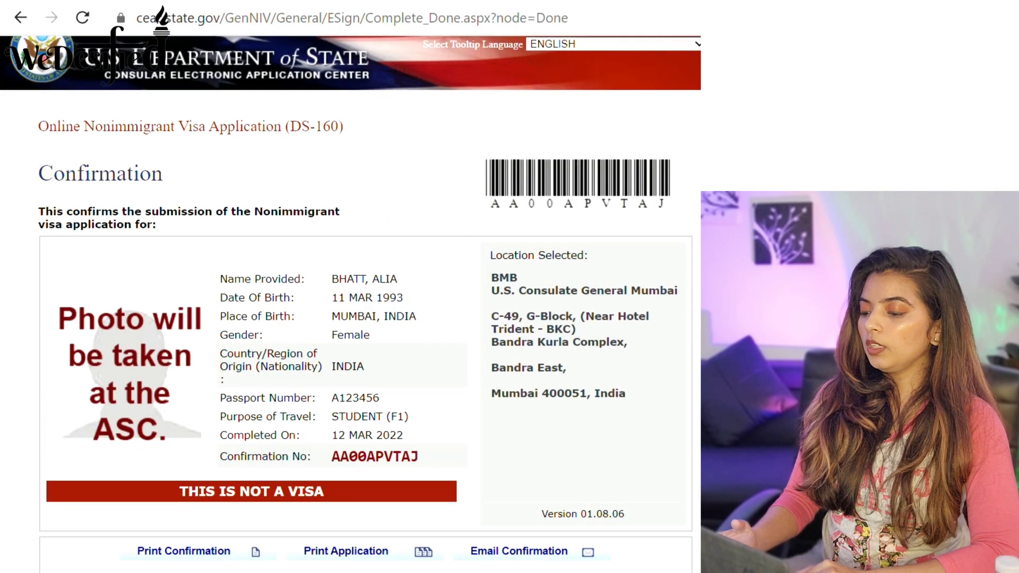
{"action": "scroll", "coordinate": [350, 302], "scroll_direction": "up", "scroll_amount": 1}
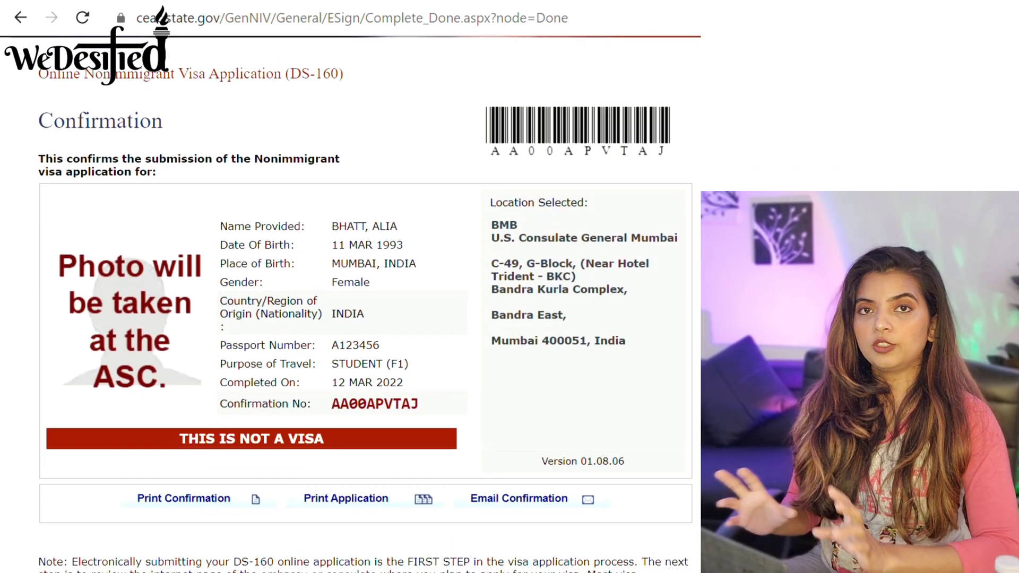